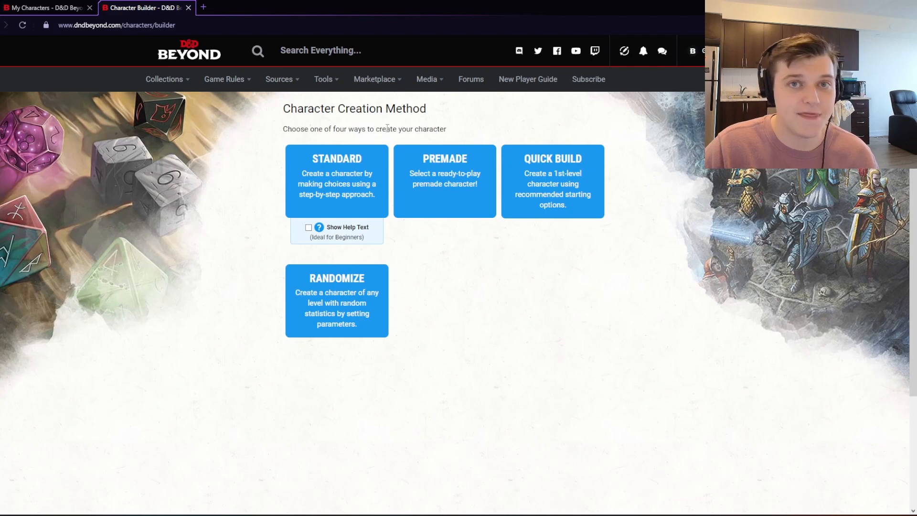
# - Start a new character using the Standard step-by-step creation method
pyautogui.click(362, 151)
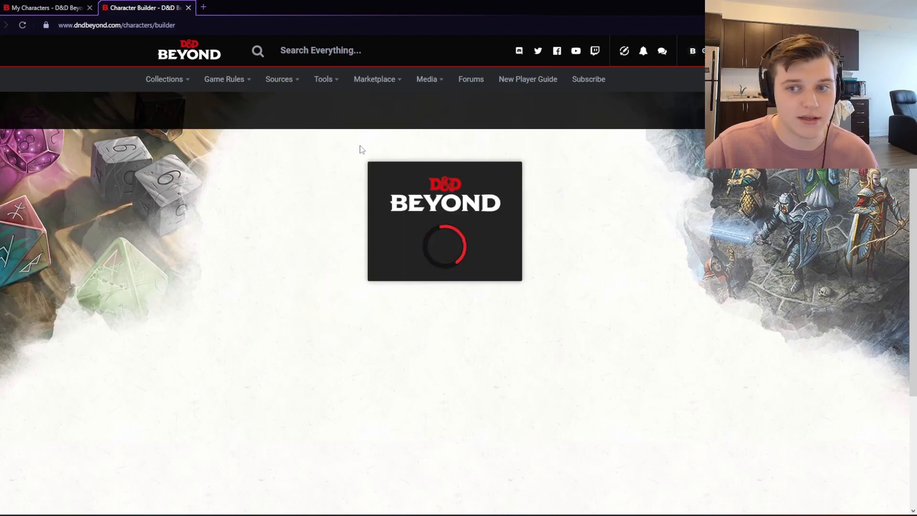
pyautogui.scroll(-2, 461, 268)
pyautogui.scroll(2, 424, 229)
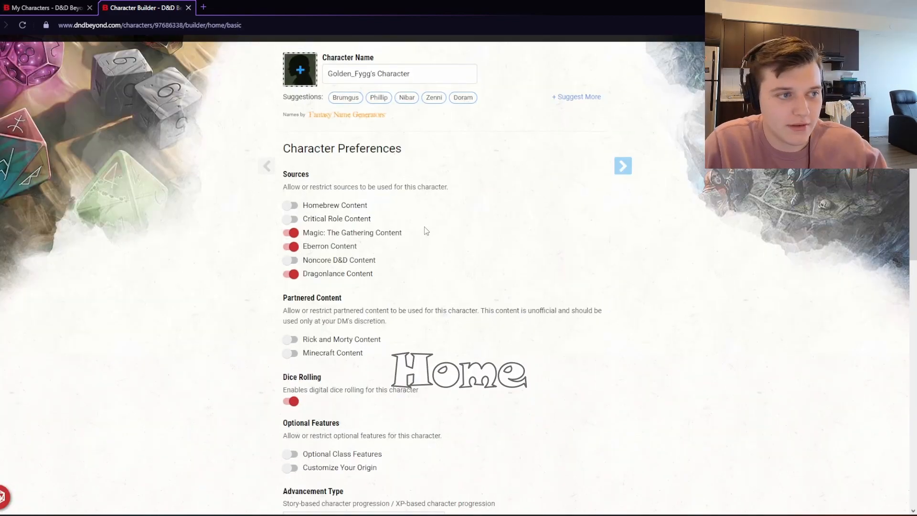
# - Review the character preferences, including content sources, the Advancement Type and Hit Point Type options, encumbrance and privacy
pyautogui.scroll(-4, 388, 240)
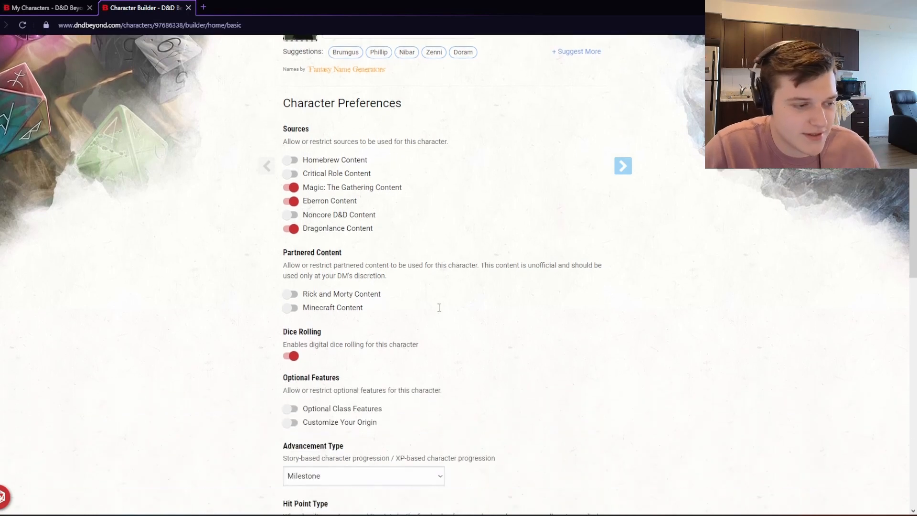
pyautogui.scroll(-1, 431, 300)
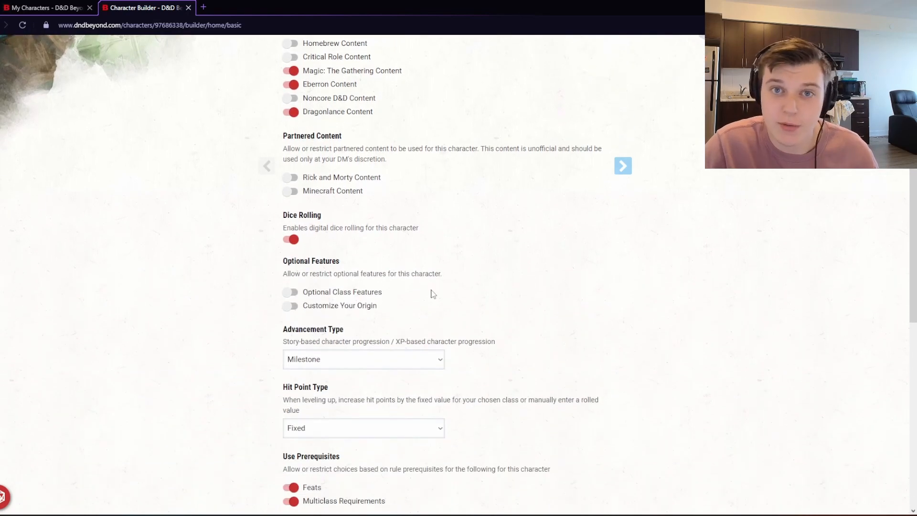
pyautogui.scroll(-2, 456, 330)
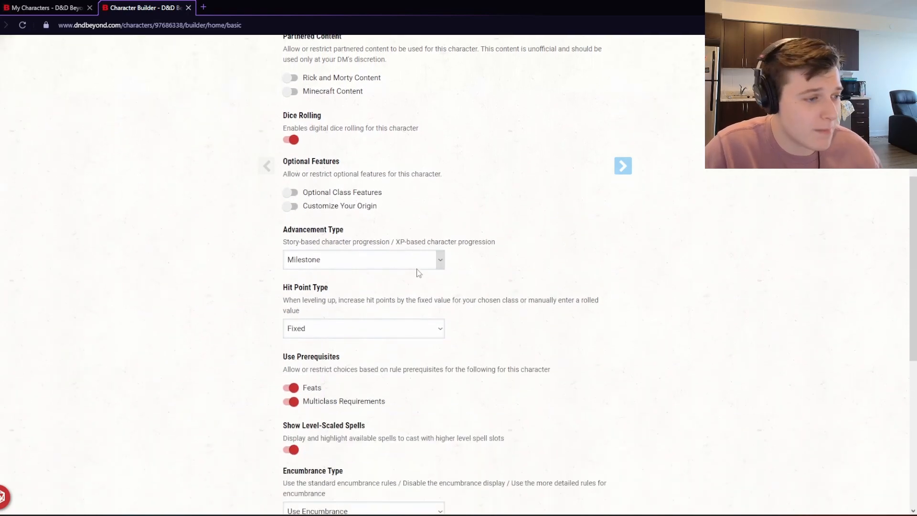
pyautogui.click(417, 266)
pyautogui.click(413, 265)
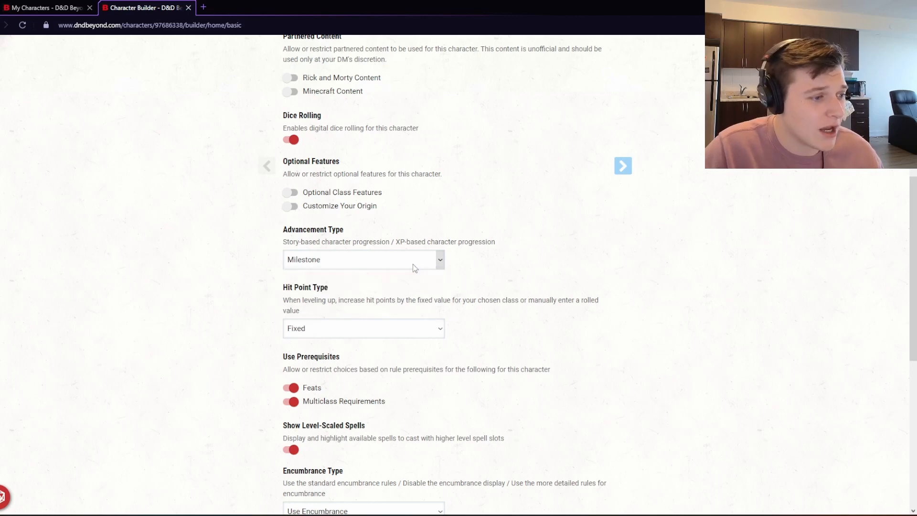
pyautogui.click(440, 329)
pyautogui.click(398, 331)
pyautogui.scroll(-4, 444, 335)
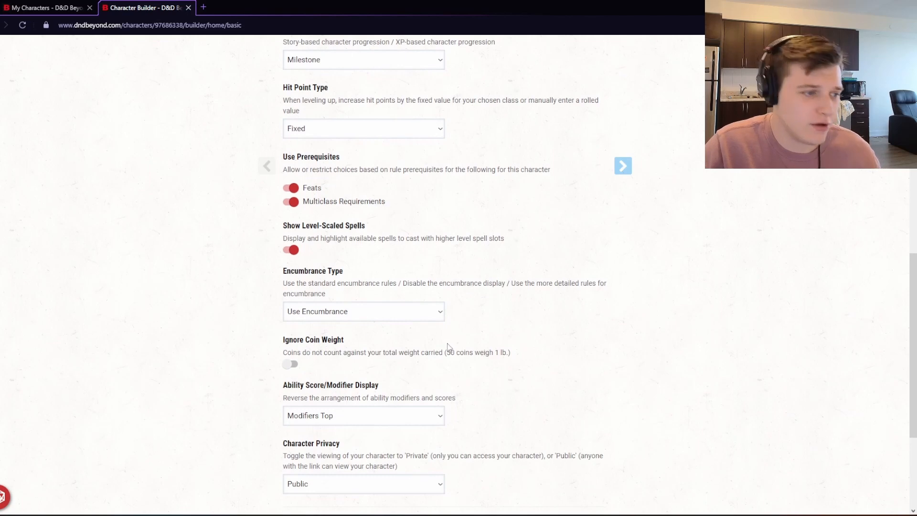
pyautogui.scroll(-2, 444, 349)
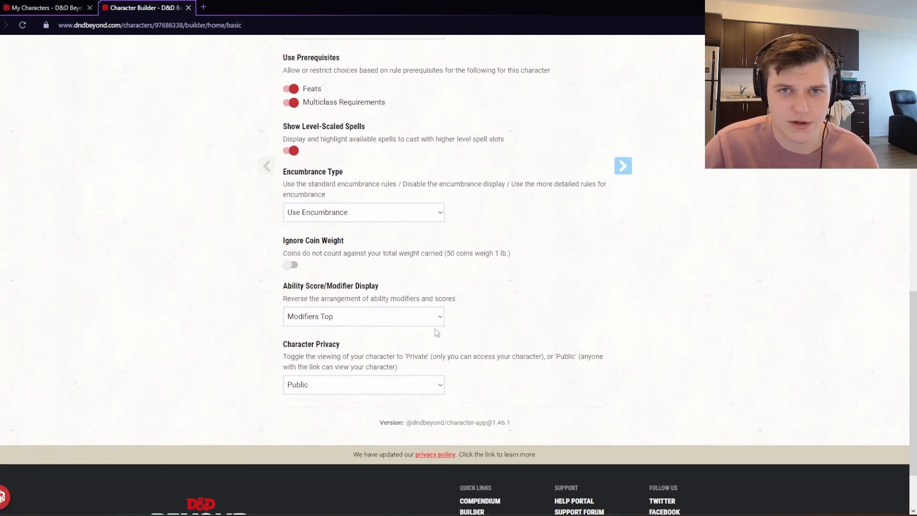
pyautogui.scroll(6, 435, 326)
pyautogui.click(382, 263)
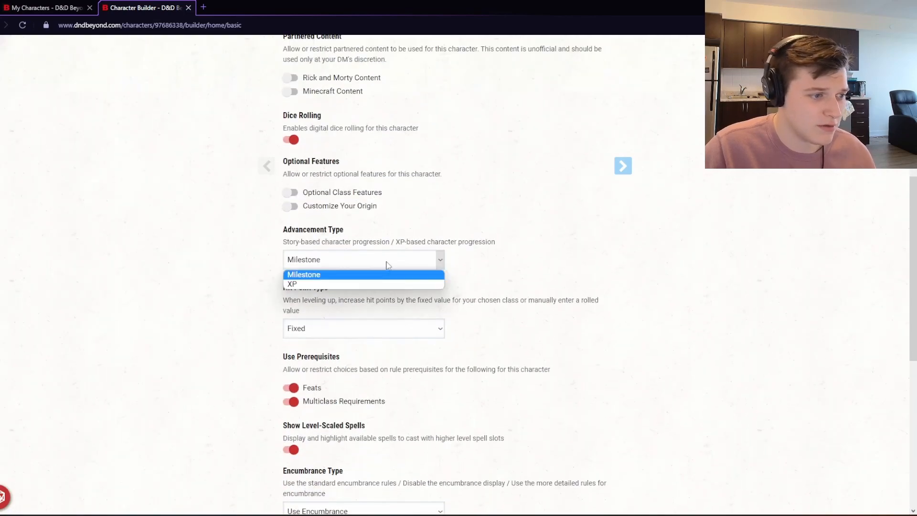
pyautogui.click(406, 254)
pyautogui.click(408, 334)
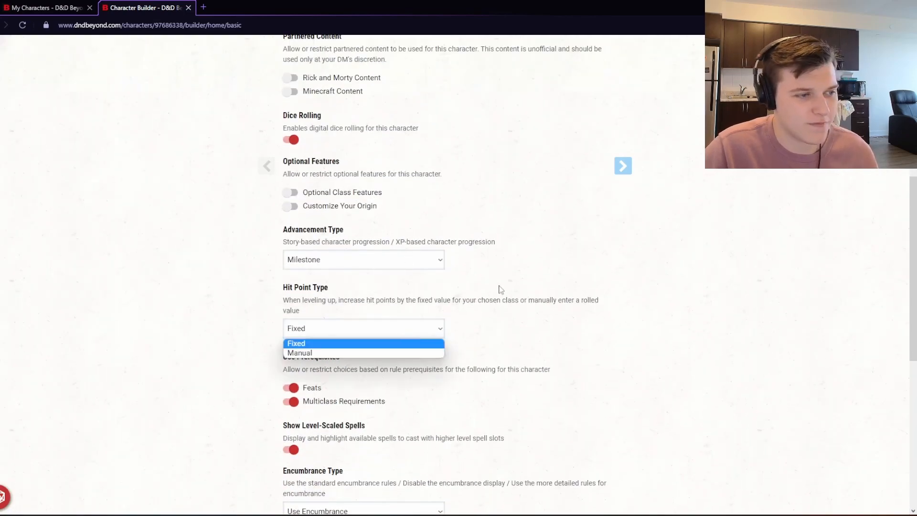
pyautogui.click(483, 281)
pyautogui.scroll(3, 463, 287)
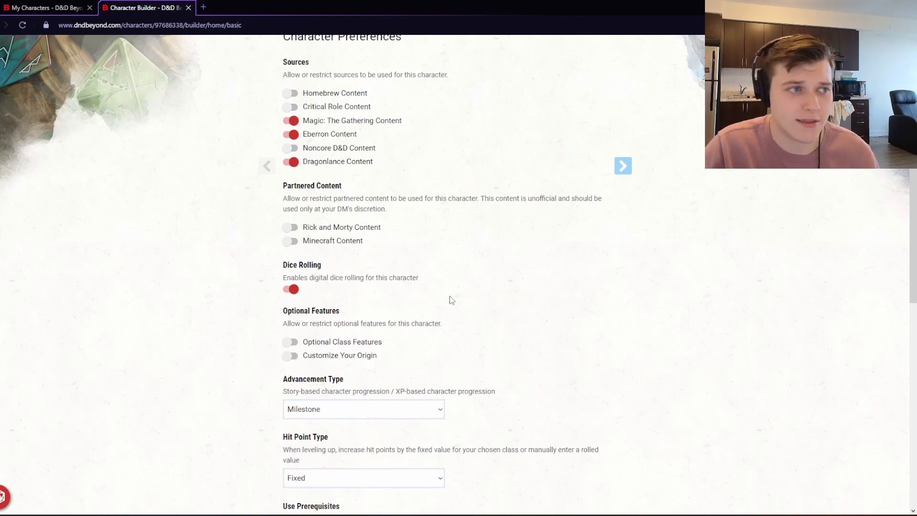
pyautogui.scroll(2, 446, 298)
pyautogui.scroll(2, 442, 295)
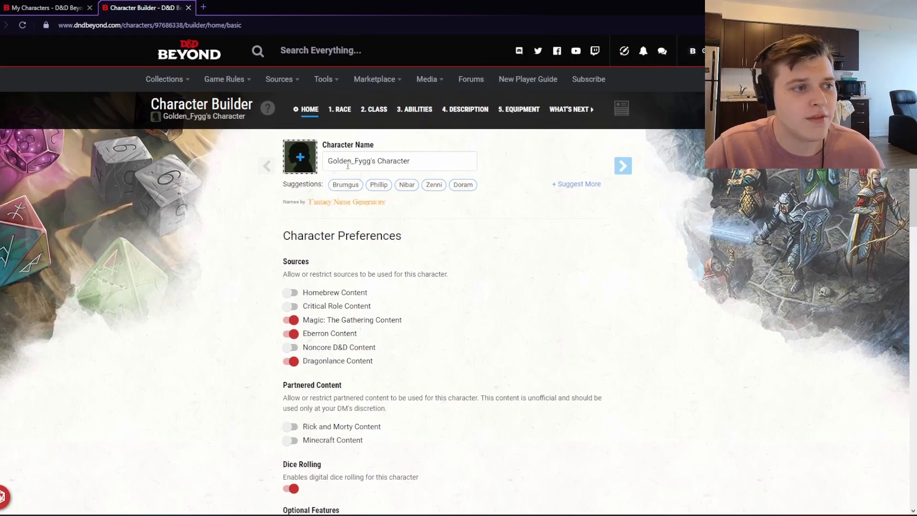
# - Set the character's portrait to the fifth one in the third row and apply the second suggested character name
pyautogui.click(306, 153)
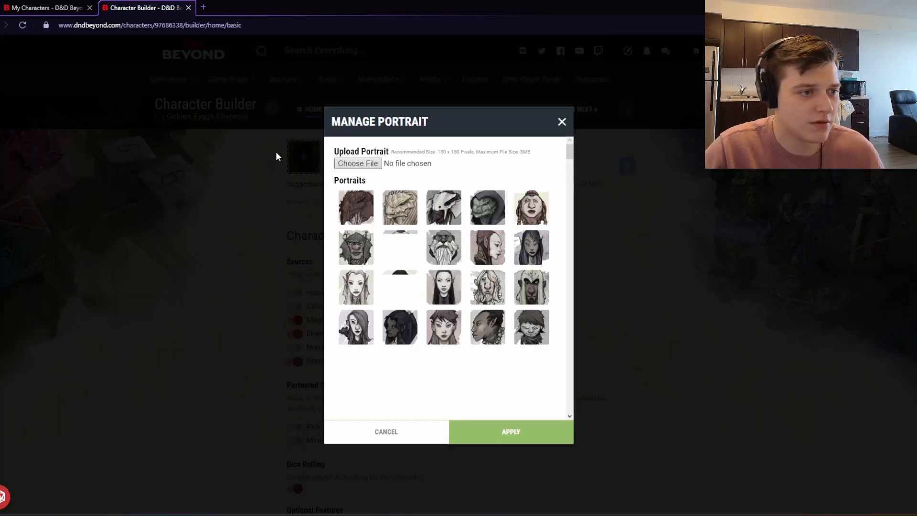
pyautogui.click(522, 292)
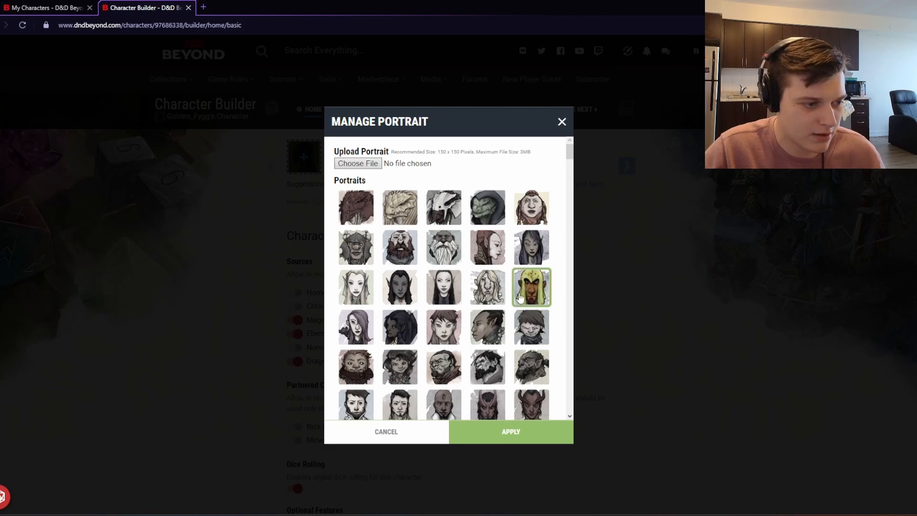
pyautogui.click(513, 432)
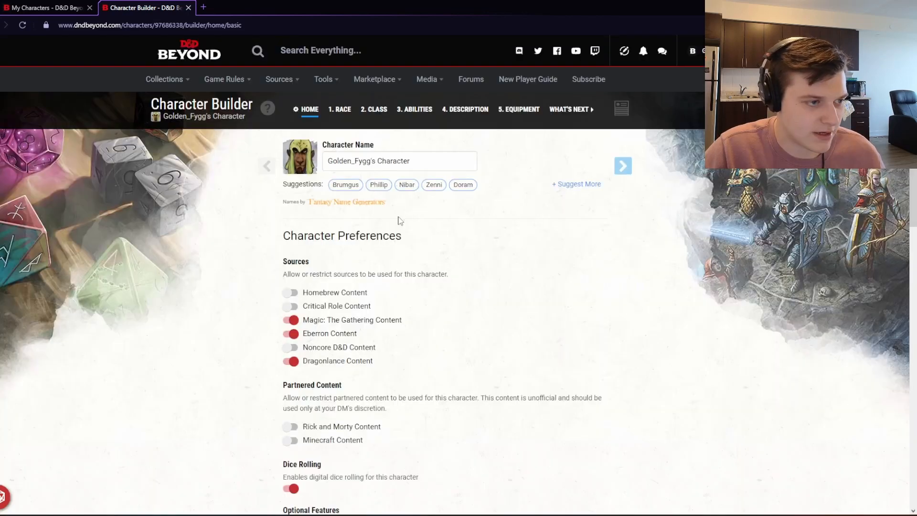
pyautogui.click(378, 184)
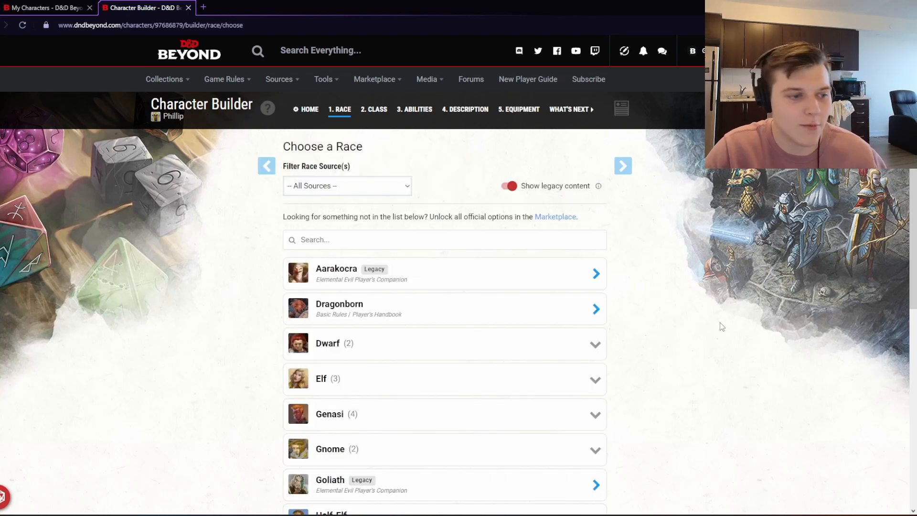
# - Read through the High Elf traits and choose High Elf as the character's race
pyautogui.click(445, 381)
pyautogui.click(507, 363)
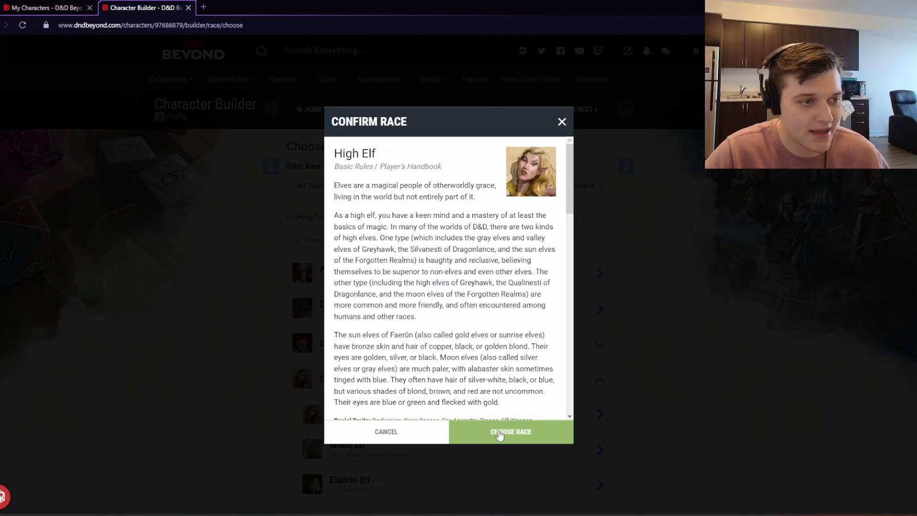
pyautogui.scroll(-2, 472, 355)
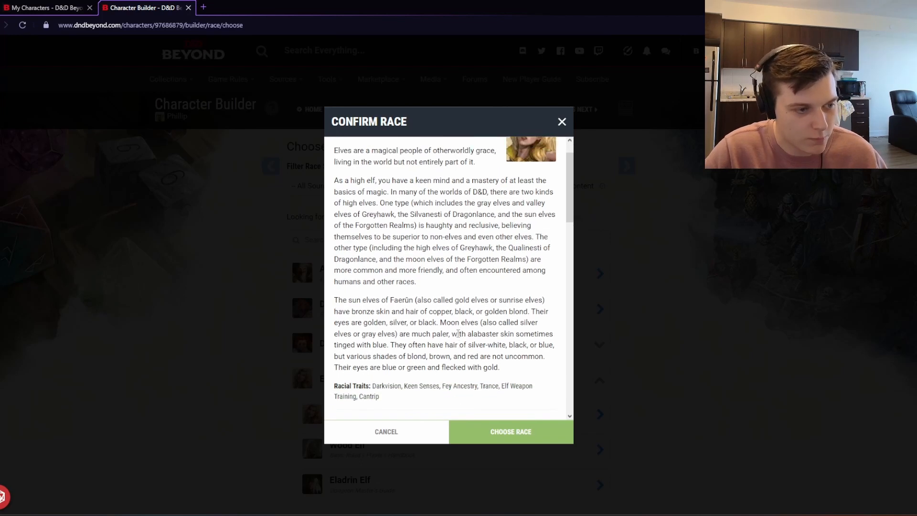
pyautogui.scroll(2, 457, 333)
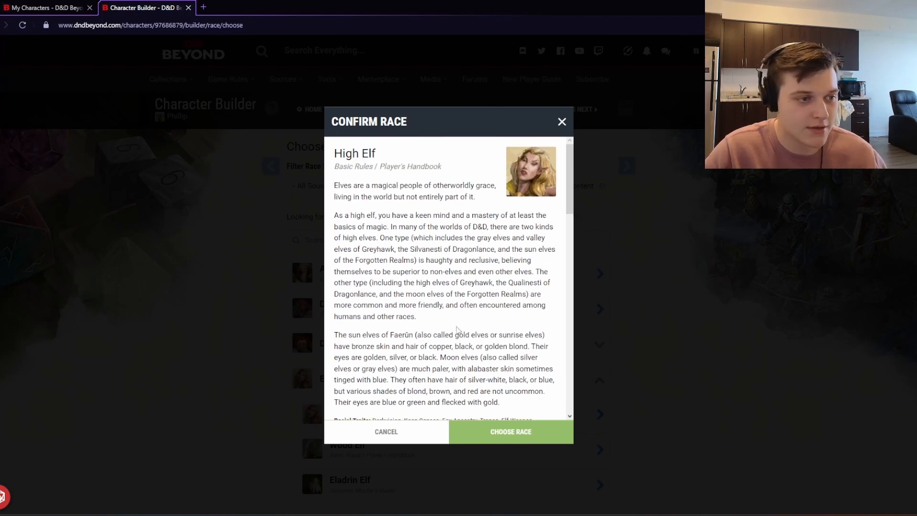
pyautogui.scroll(-5, 434, 258)
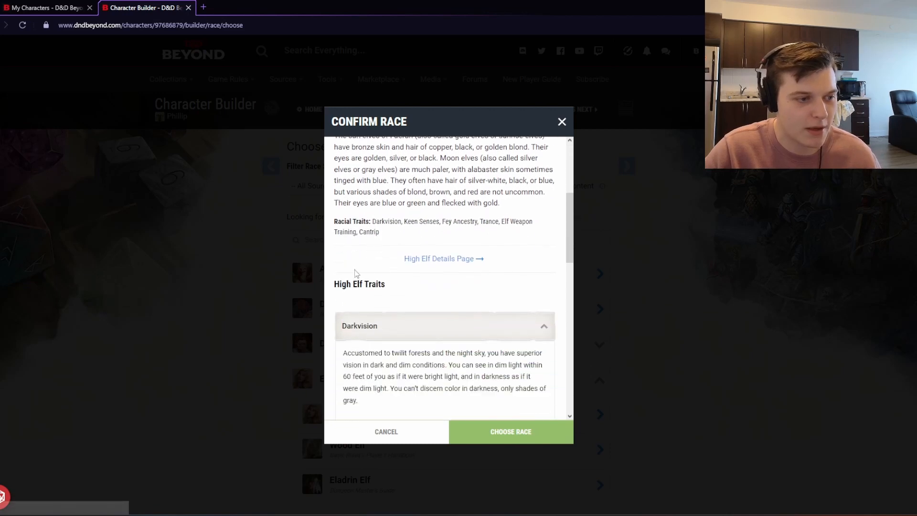
pyautogui.scroll(-6, 363, 287)
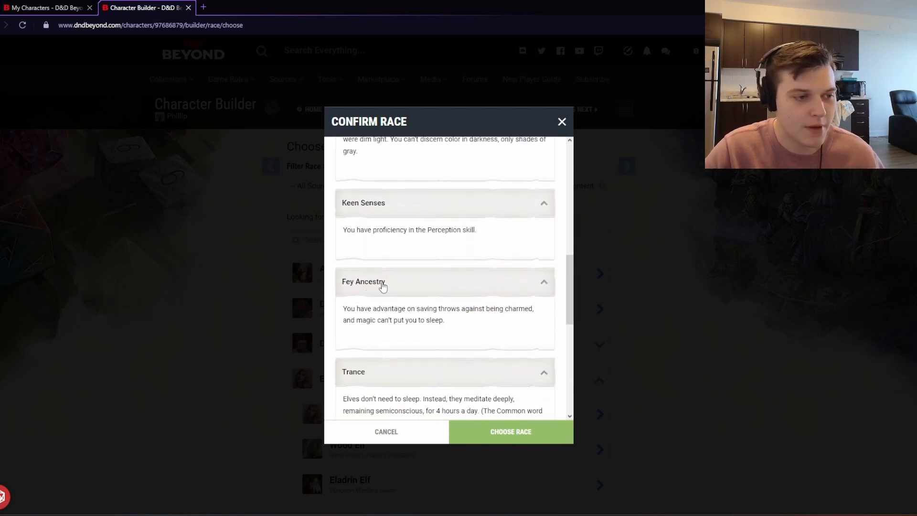
pyautogui.scroll(-4, 387, 284)
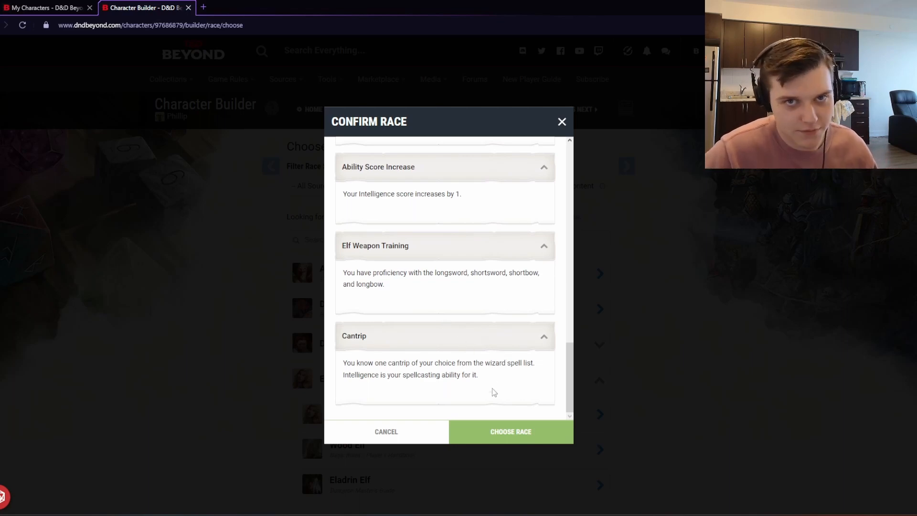
pyautogui.click(501, 432)
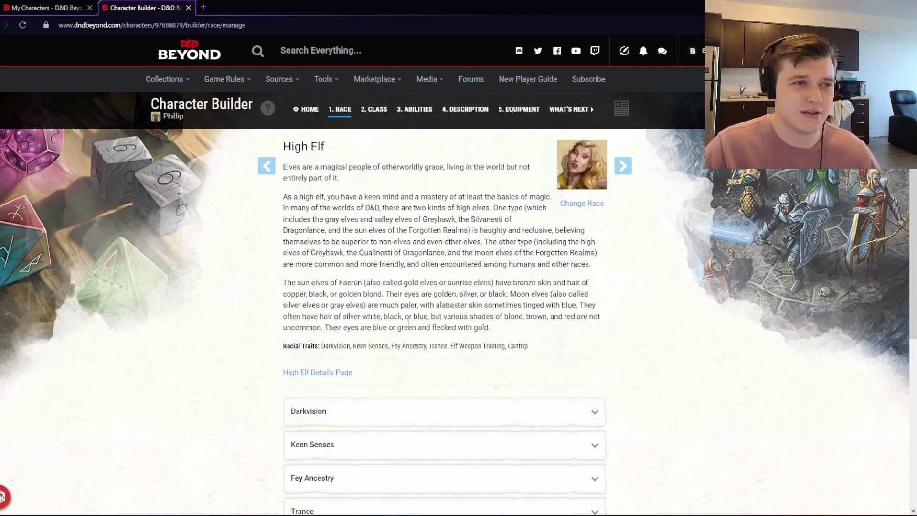
# - Choose Mage Hand as the spell for the High Elf's Cantrip trait
pyautogui.scroll(-5, 423, 319)
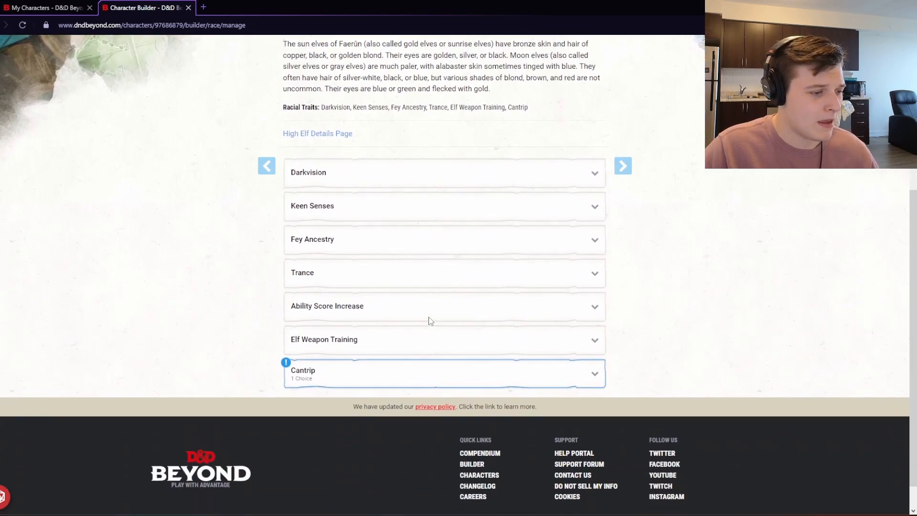
pyautogui.scroll(5, 430, 321)
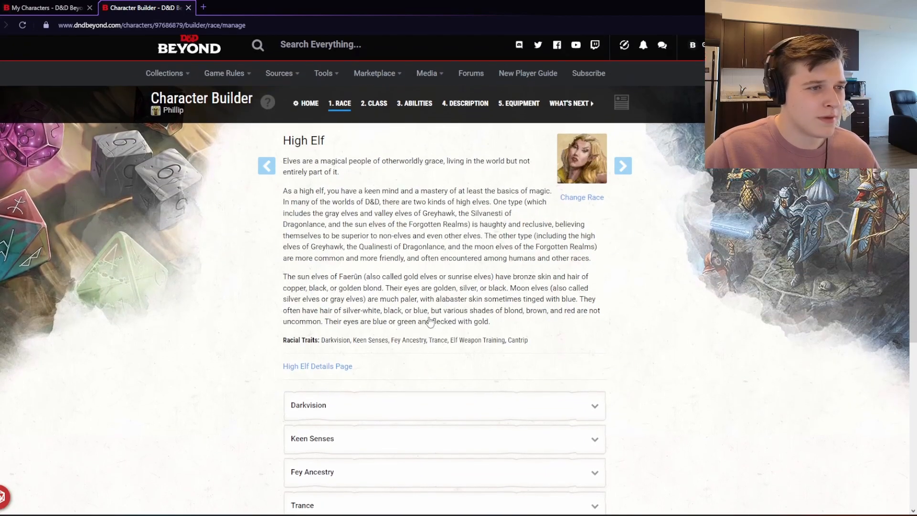
pyautogui.scroll(-5, 418, 320)
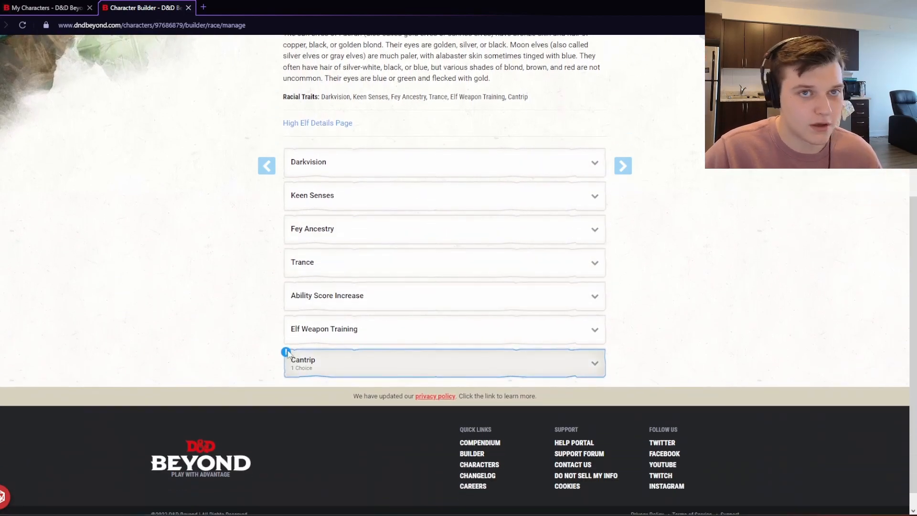
pyautogui.click(392, 375)
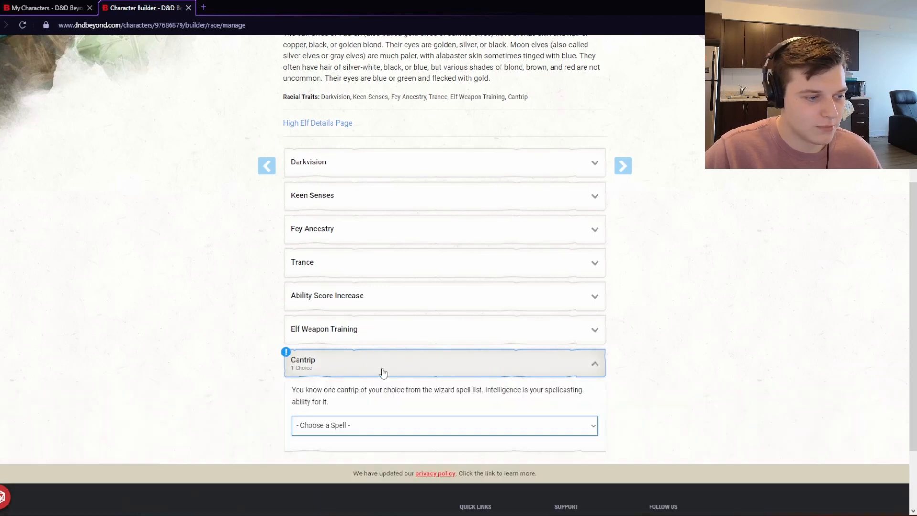
pyautogui.scroll(-1, 510, 379)
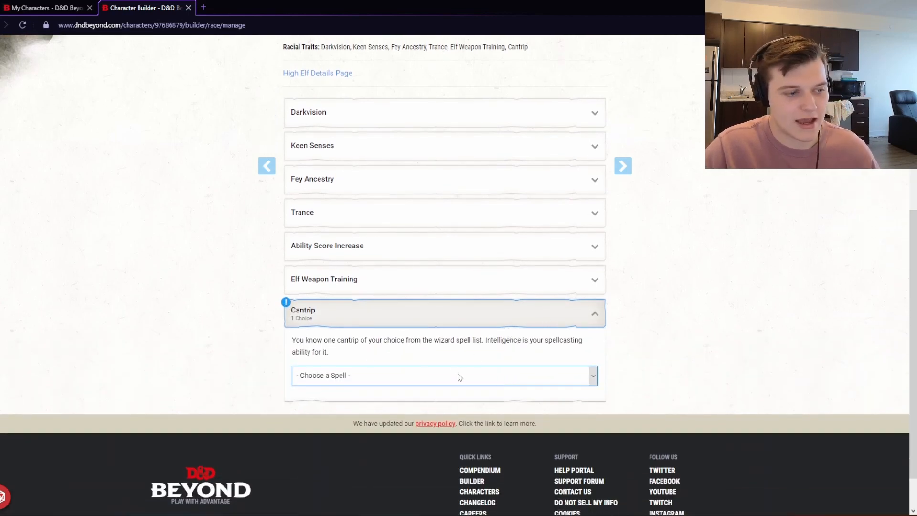
pyautogui.click(344, 376)
pyautogui.click(241, 348)
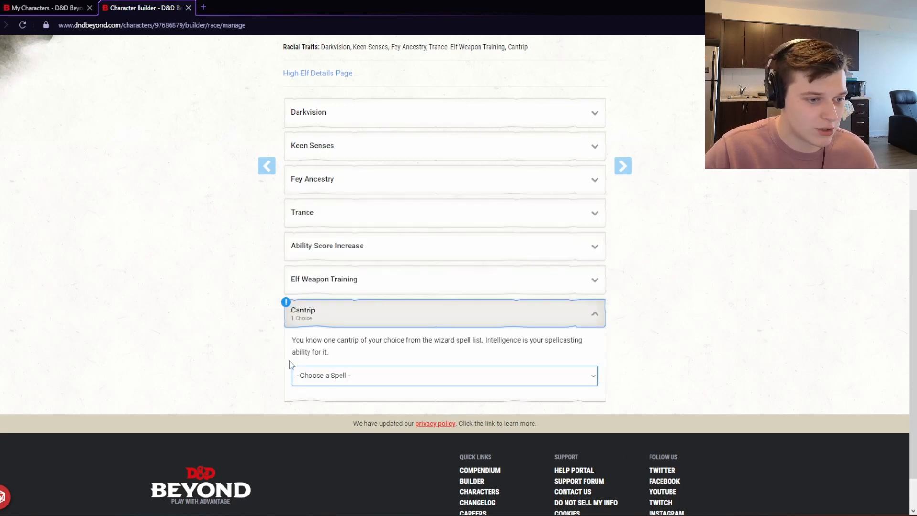
pyautogui.click(382, 376)
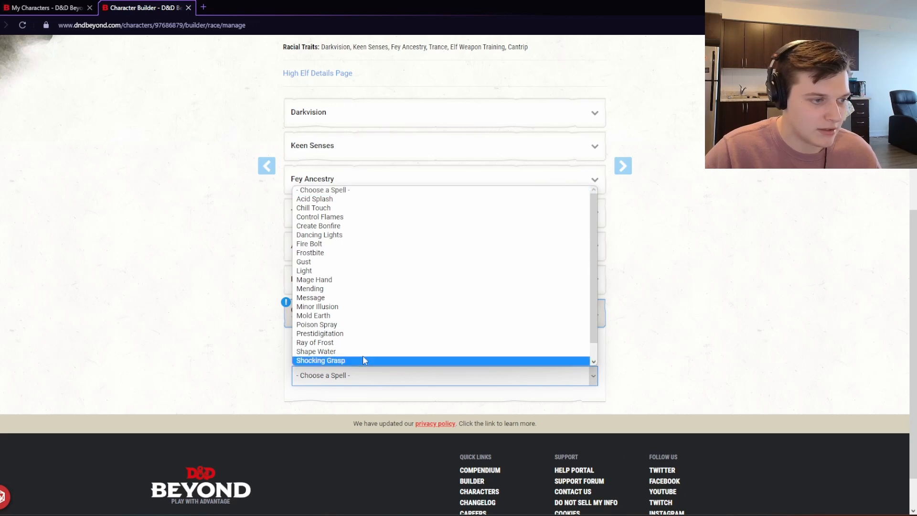
pyautogui.click(360, 280)
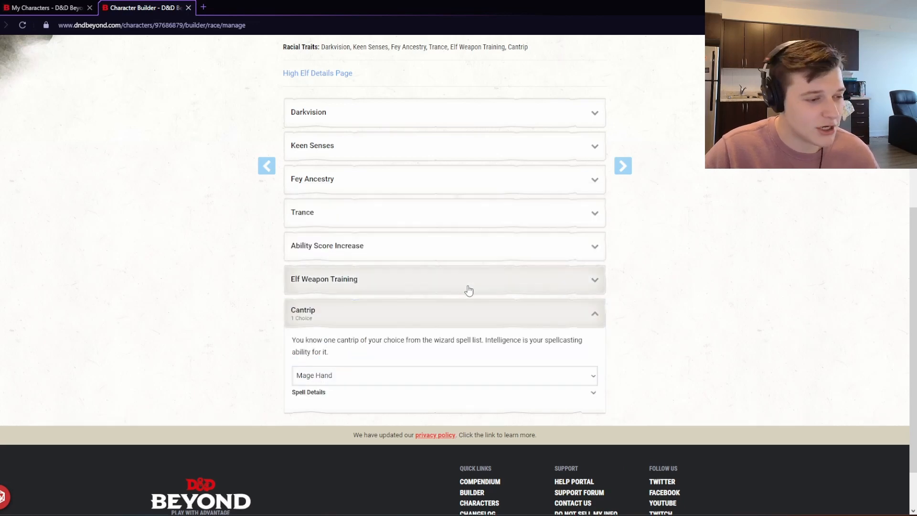
pyautogui.click(466, 321)
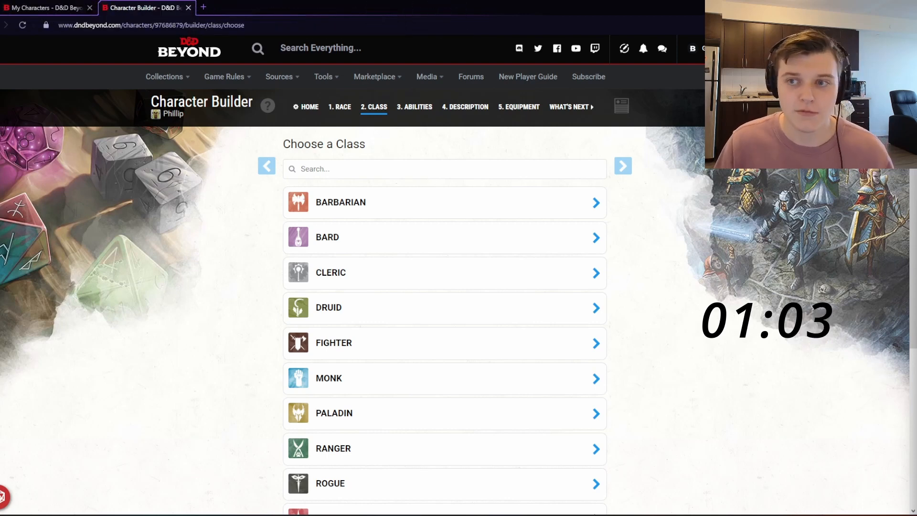
# - Examine the Barbarian class features, including Reckless Attack and Danger Sense, without adding the class
pyautogui.scroll(-3, 743, 422)
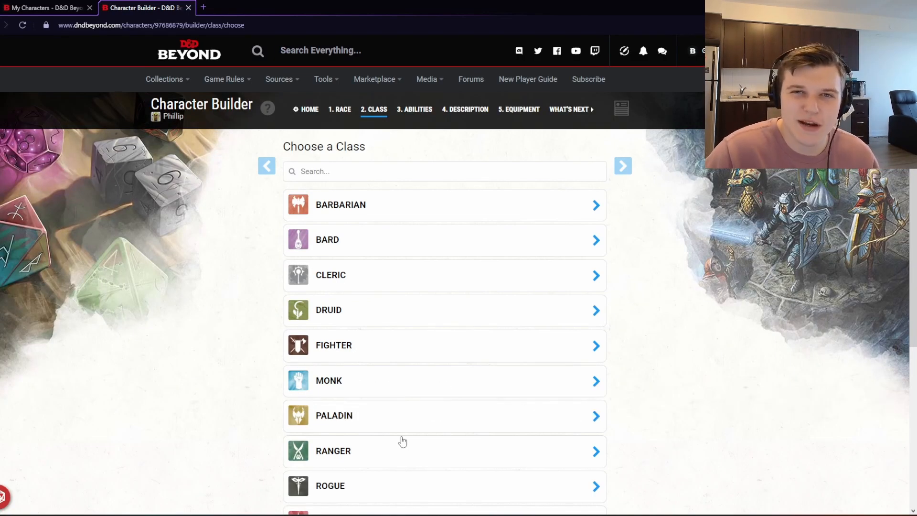
pyautogui.click(345, 202)
pyautogui.scroll(-1, 407, 261)
pyautogui.scroll(-5, 407, 262)
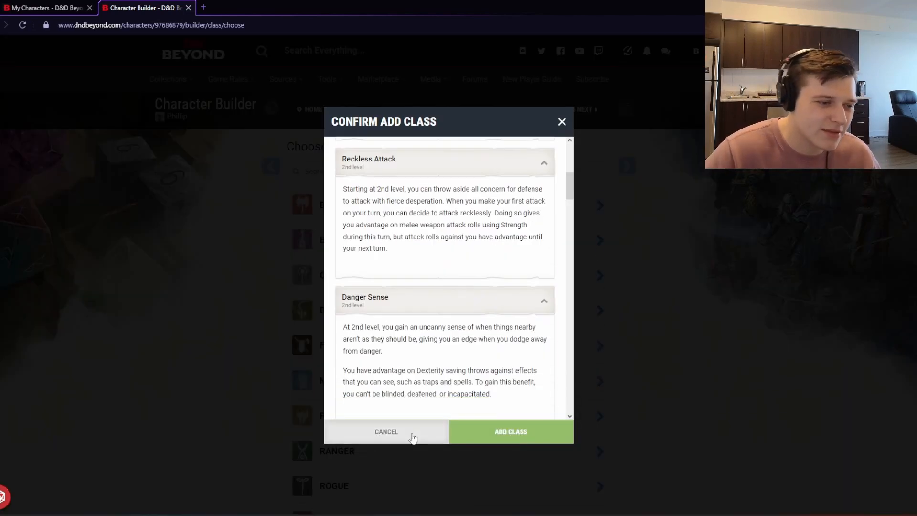
pyautogui.click(409, 431)
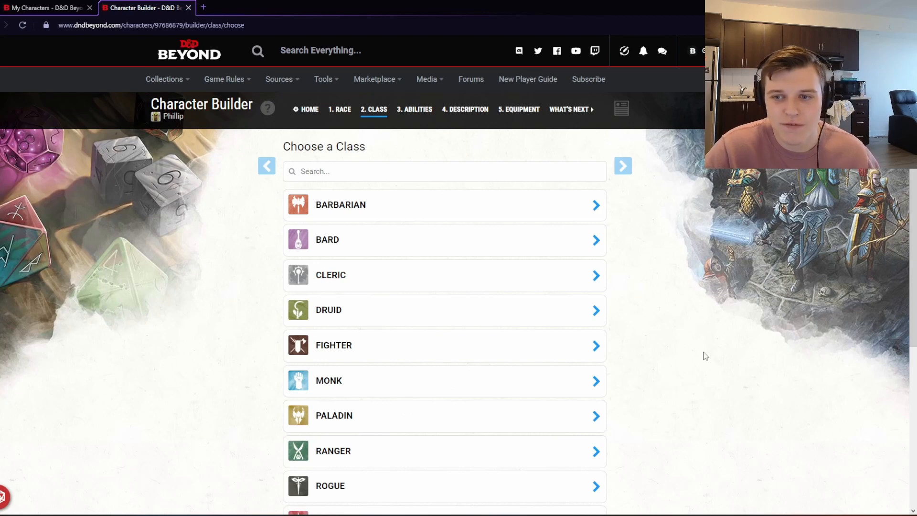
# - Review the Bard class features and add Bard as the character's class
pyautogui.click(457, 245)
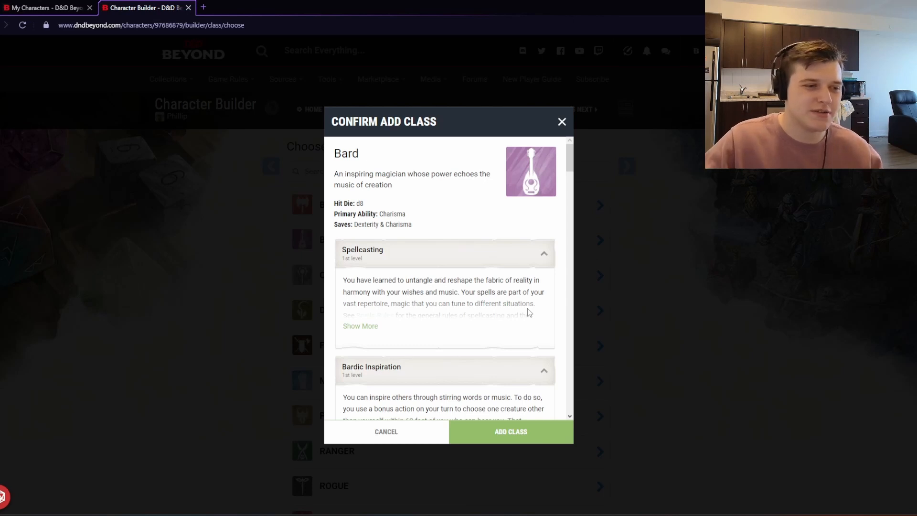
pyautogui.scroll(-4, 528, 309)
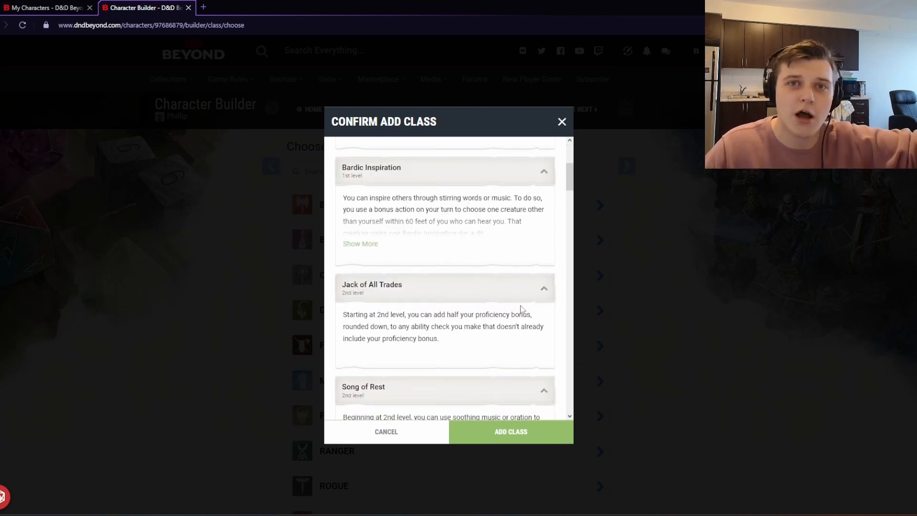
pyautogui.click(510, 431)
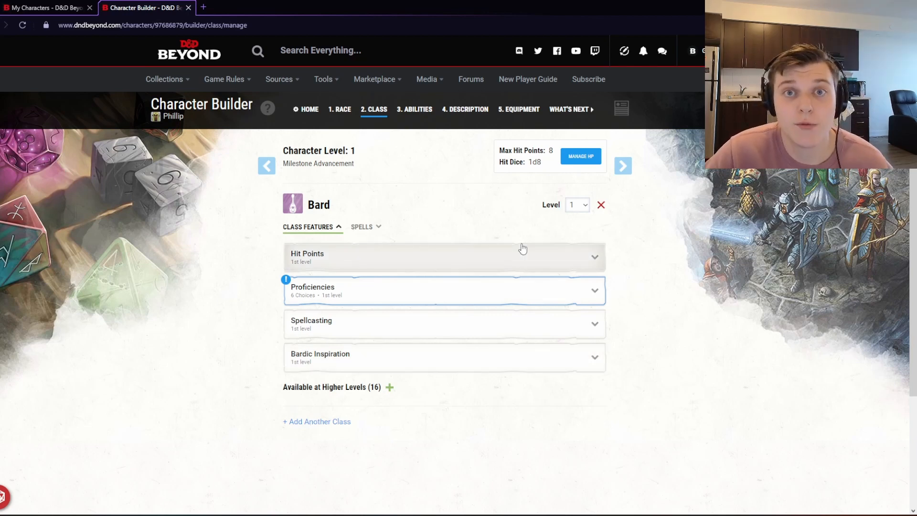
# - Look over the Bard's Spellcasting and Bardic Inspiration feature descriptions
pyautogui.click(430, 329)
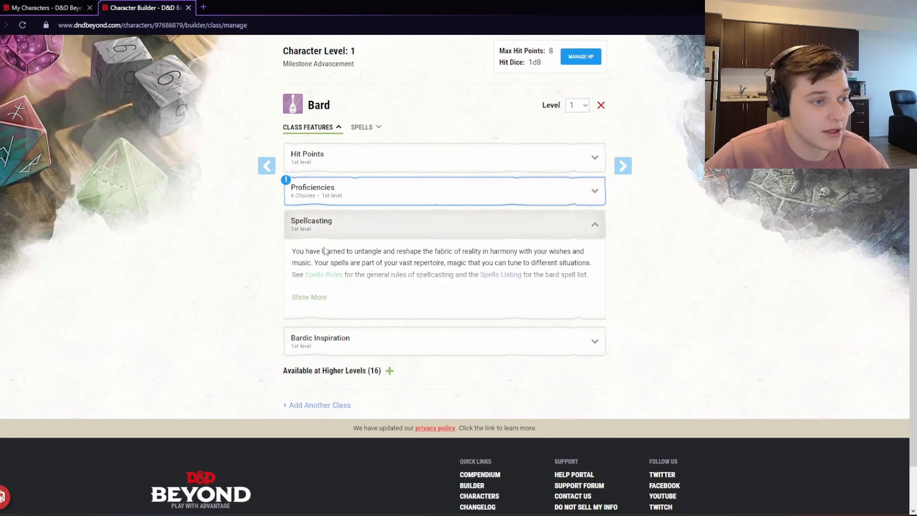
pyautogui.click(356, 345)
pyautogui.scroll(-1, 375, 330)
pyautogui.click(368, 299)
# - Choose Bagpipes, Flute and Drum as the three musical instruments in the Bard's Proficiencies
pyautogui.click(335, 149)
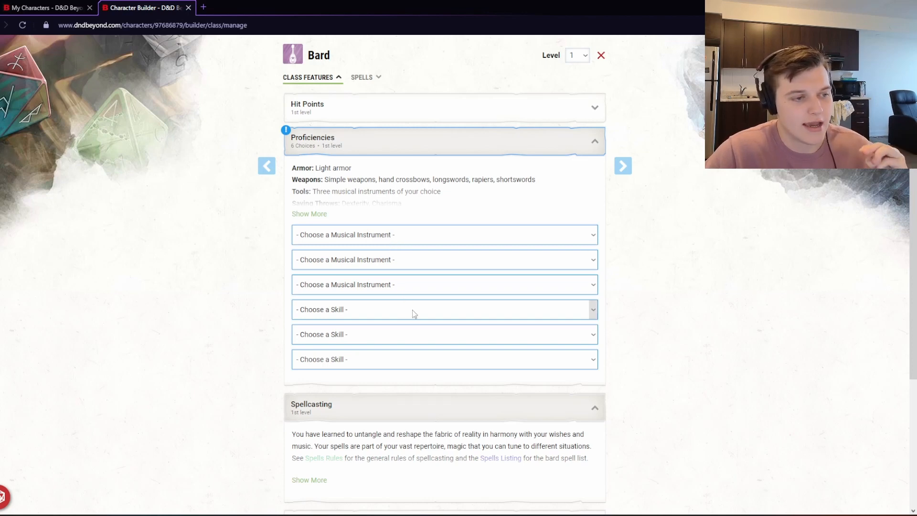
pyautogui.click(414, 239)
pyautogui.click(406, 258)
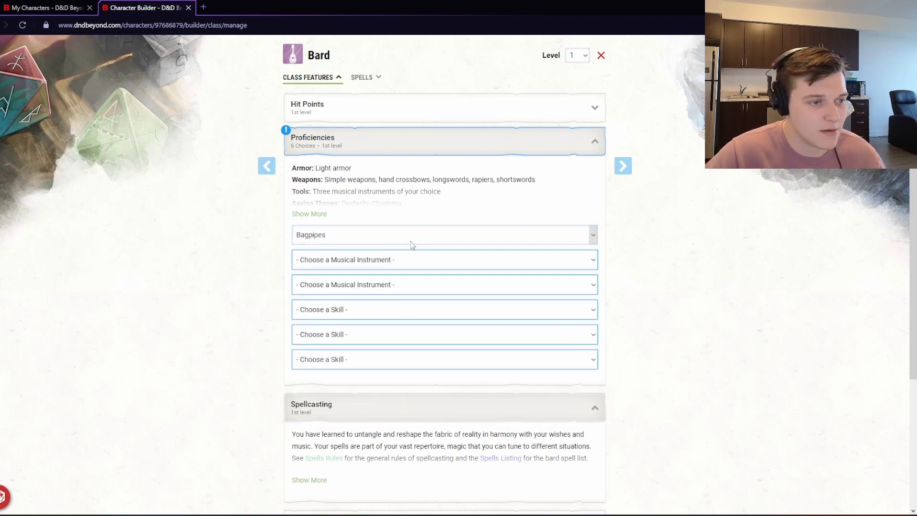
pyautogui.click(410, 261)
pyautogui.click(419, 312)
pyautogui.click(403, 287)
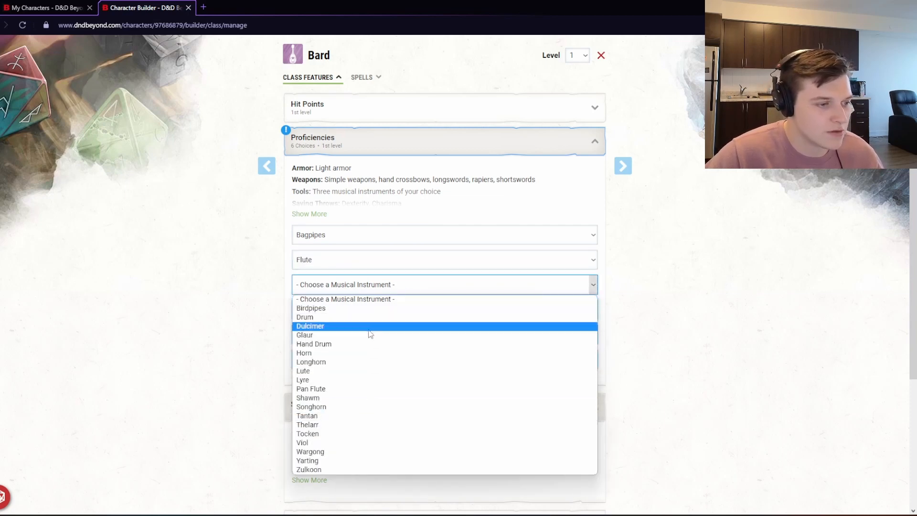
pyautogui.click(373, 318)
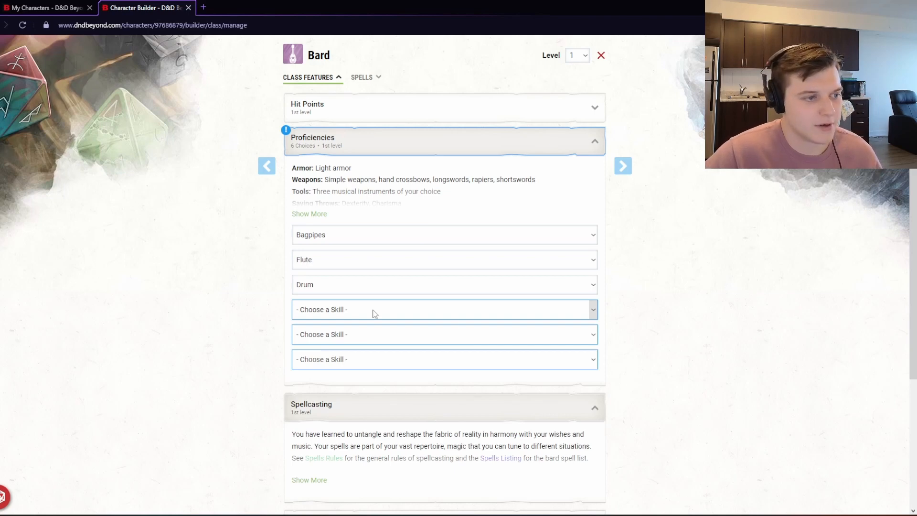
# - Choose Performance, Deception and Stealth as the Bard's three skill proficiencies
pyautogui.click(368, 311)
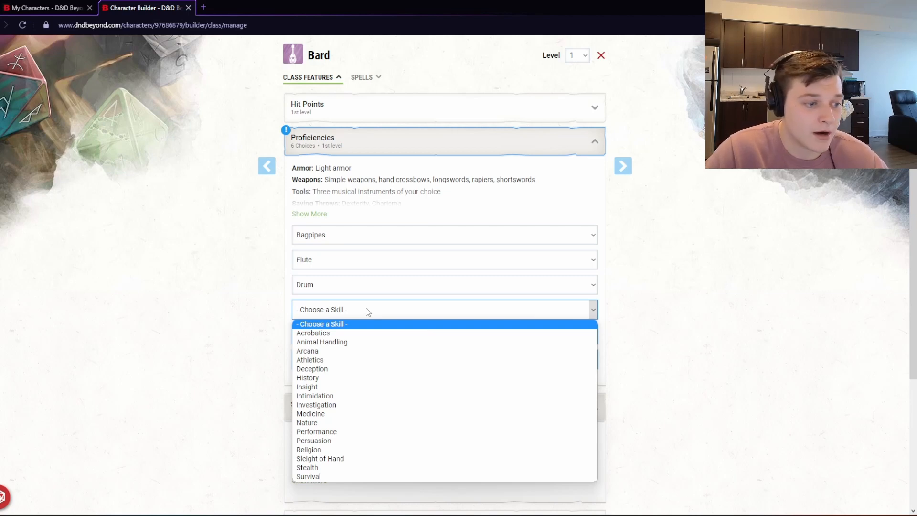
pyautogui.click(379, 432)
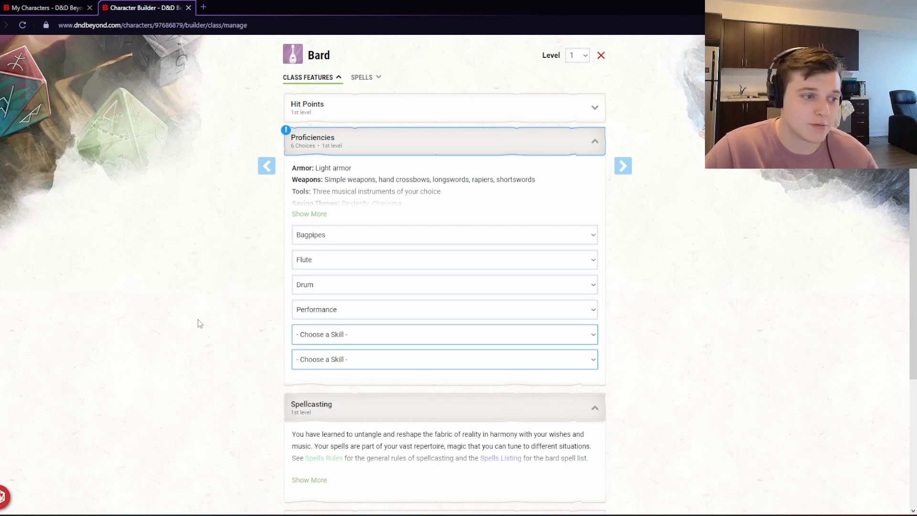
pyautogui.click(328, 342)
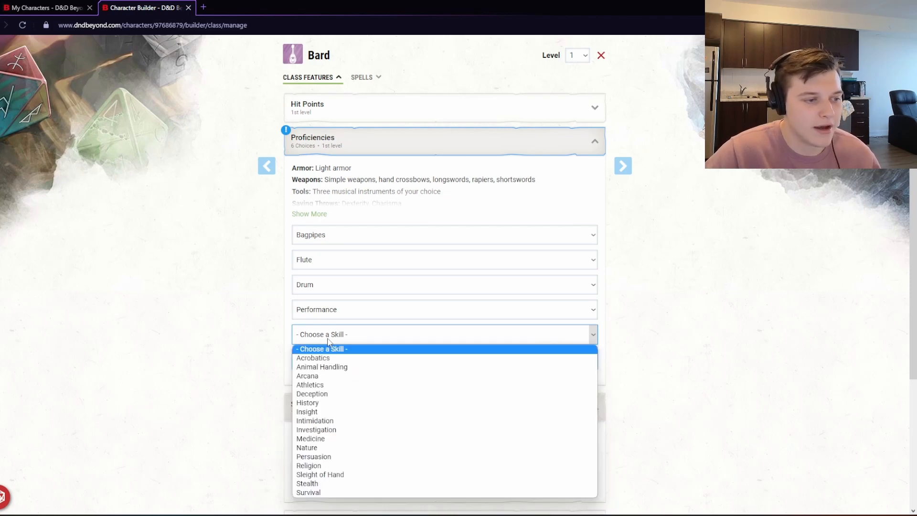
pyautogui.click(338, 398)
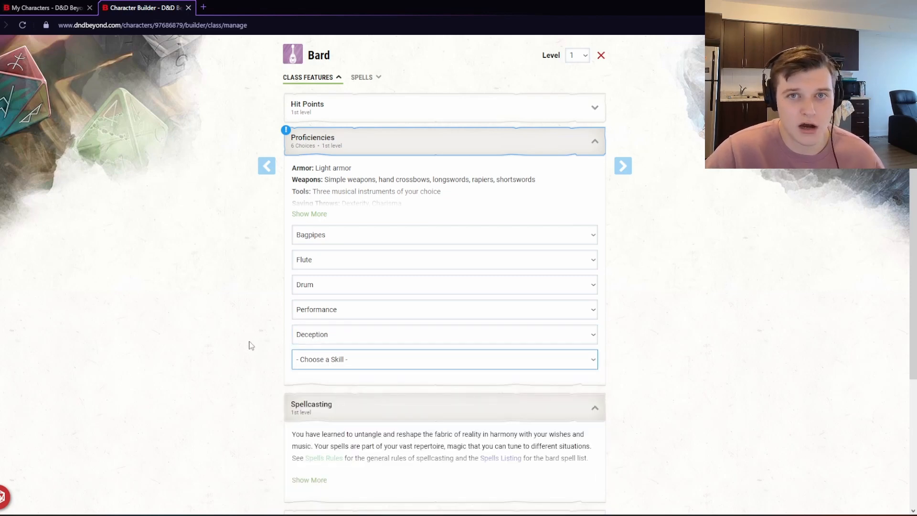
pyautogui.click(390, 362)
pyautogui.scroll(-1, 265, 363)
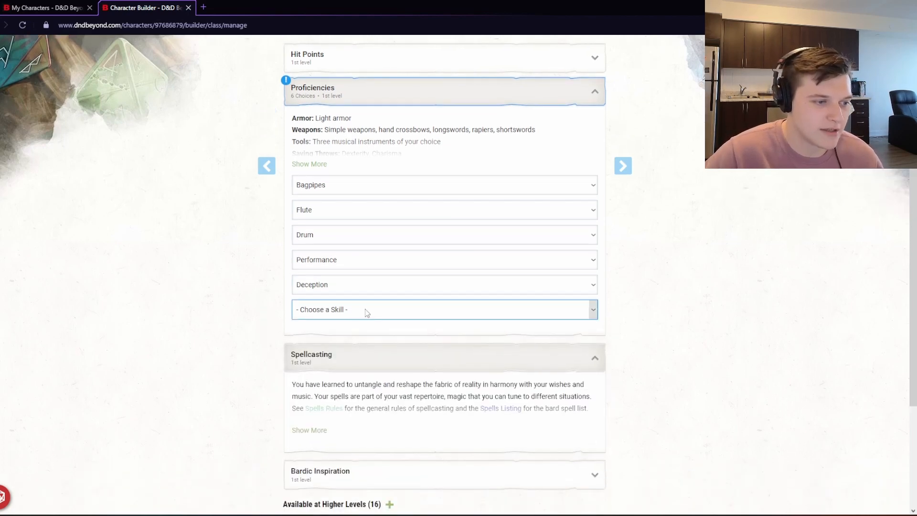
pyautogui.click(365, 311)
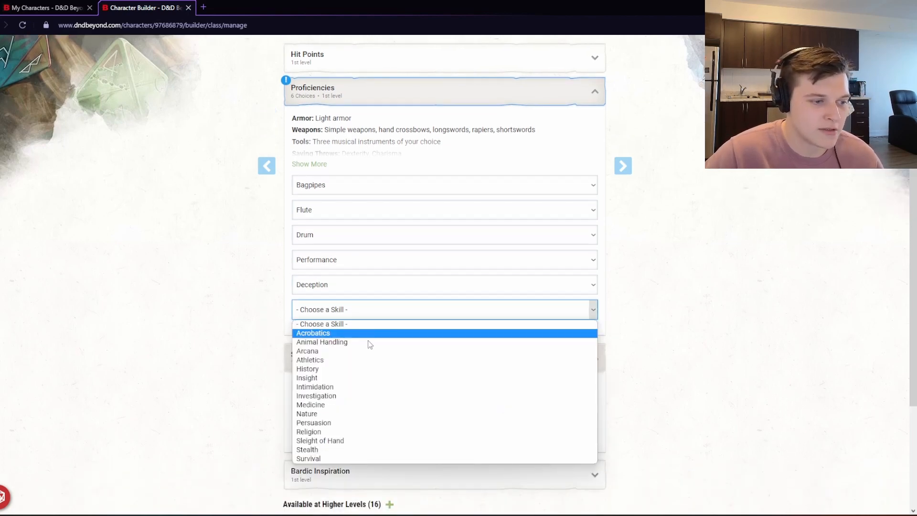
pyautogui.click(364, 453)
pyautogui.scroll(2, 286, 380)
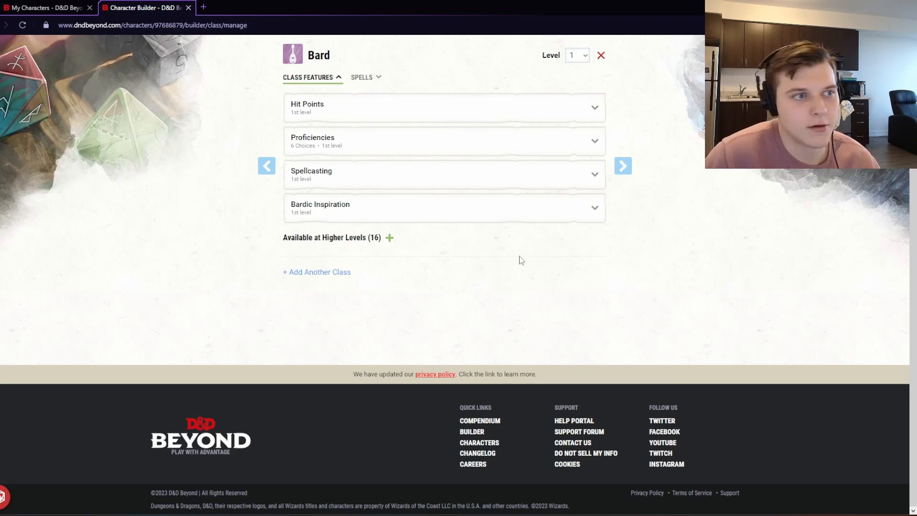
# - Filter the spells available to the Bard to cantrips and learn Message and Vicious Mockery
pyautogui.scroll(1, 478, 258)
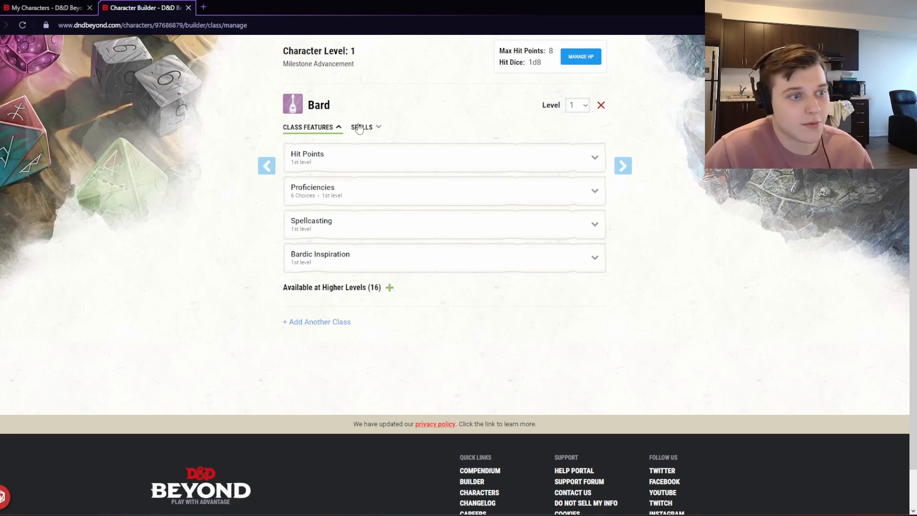
pyautogui.click(324, 225)
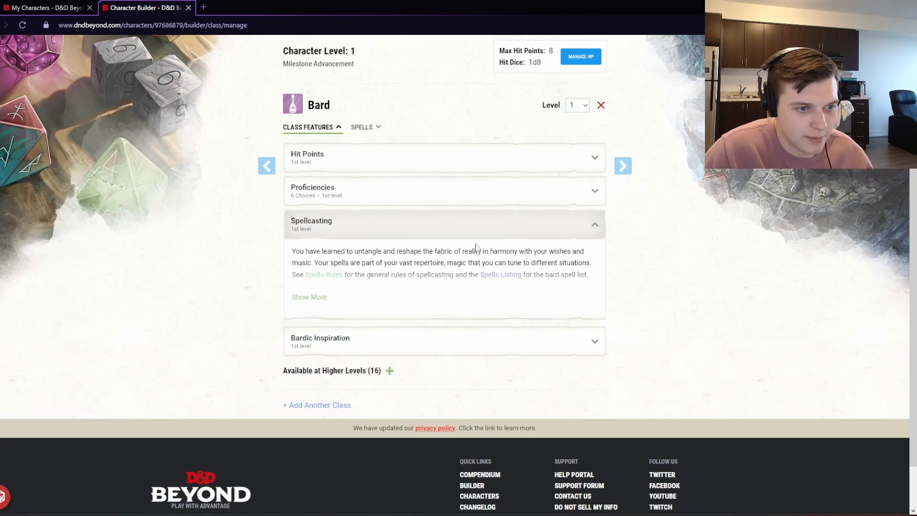
pyautogui.click(370, 127)
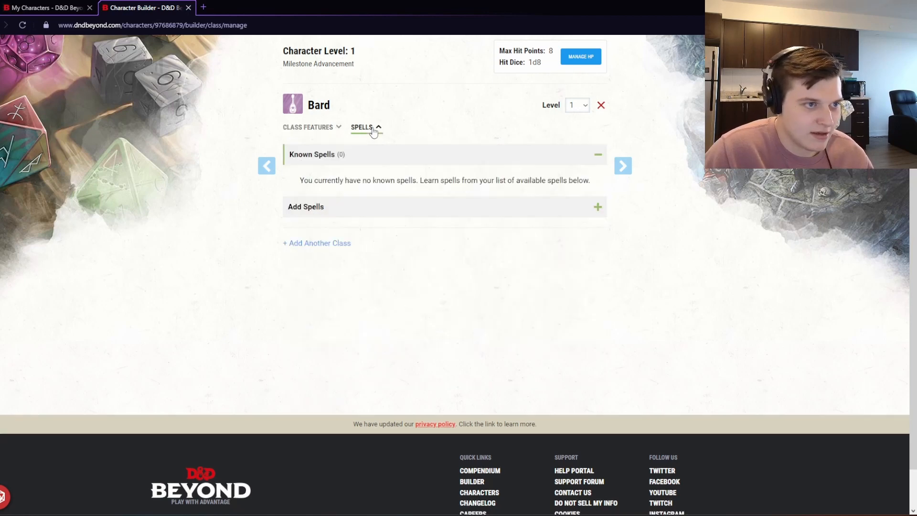
pyautogui.click(363, 202)
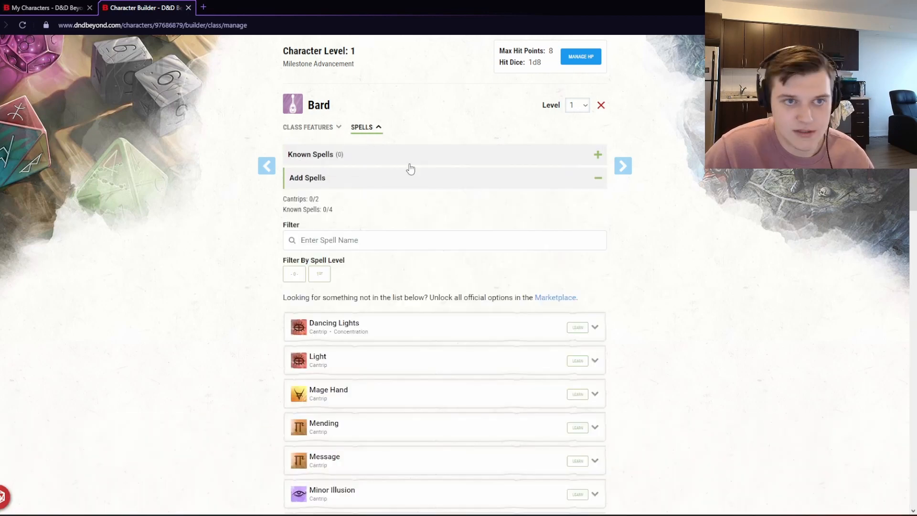
pyautogui.click(294, 275)
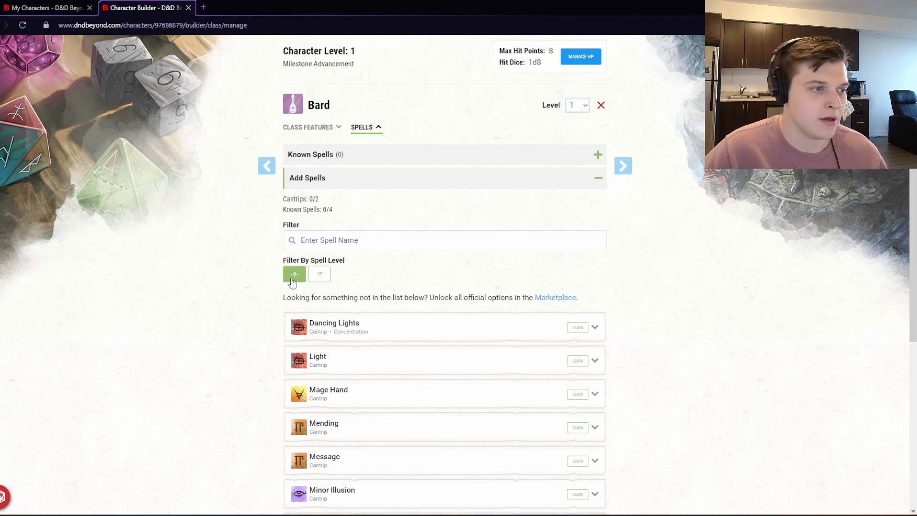
pyautogui.scroll(-2, 444, 315)
pyautogui.scroll(-1, 482, 335)
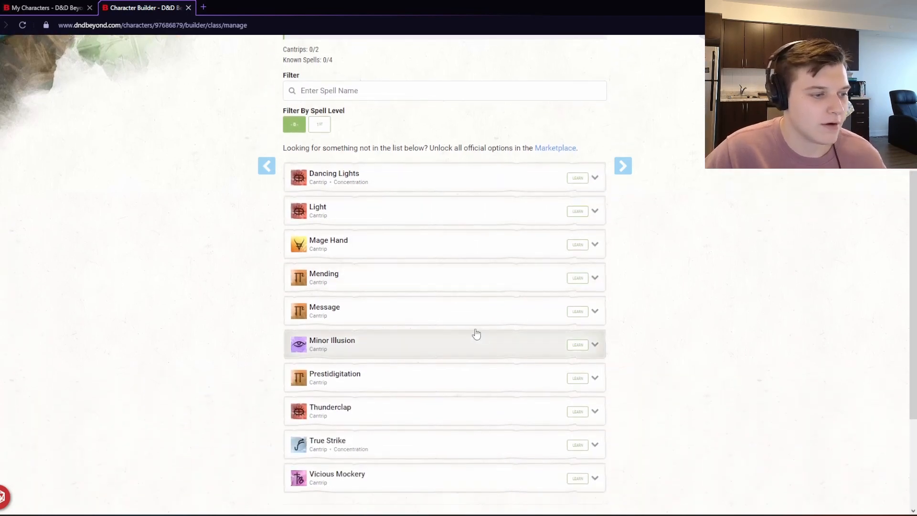
pyautogui.click(577, 311)
pyautogui.click(577, 478)
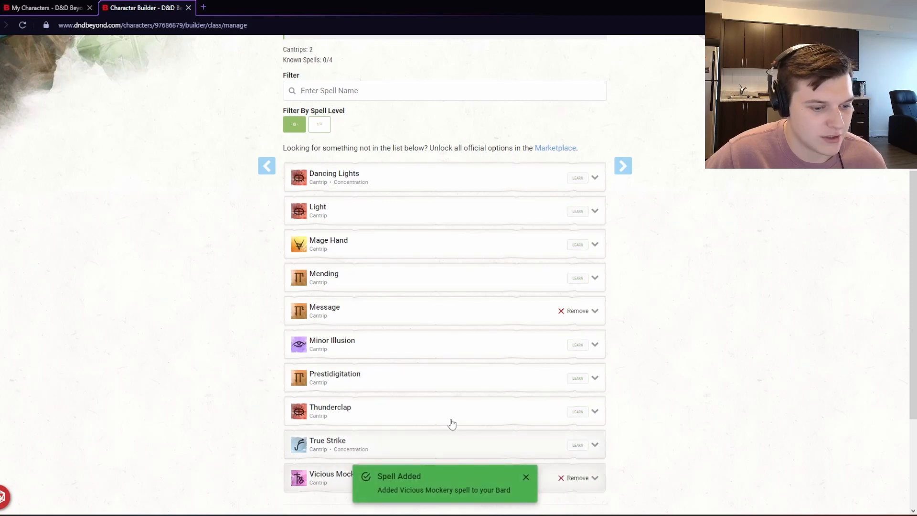
# - Filter the Bard's spells to 1st level and learn Healing Word, Hideous Laughter, Unseen Servant and Detect Magic
pyautogui.click(320, 124)
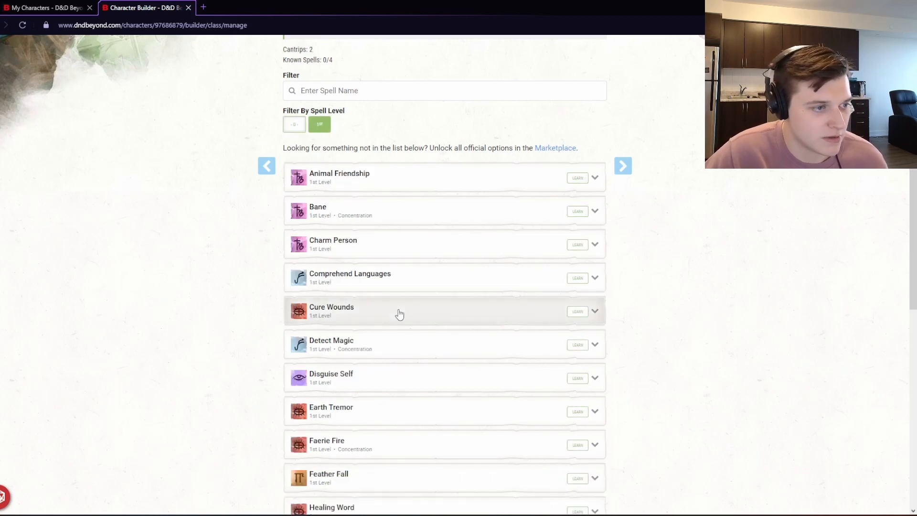
pyautogui.scroll(-4, 399, 313)
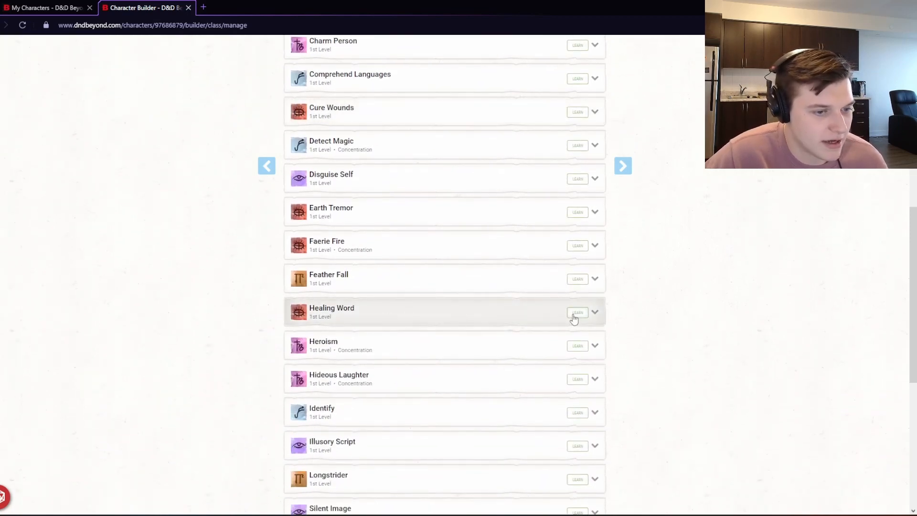
pyautogui.click(576, 313)
pyautogui.scroll(-1, 525, 349)
pyautogui.click(577, 330)
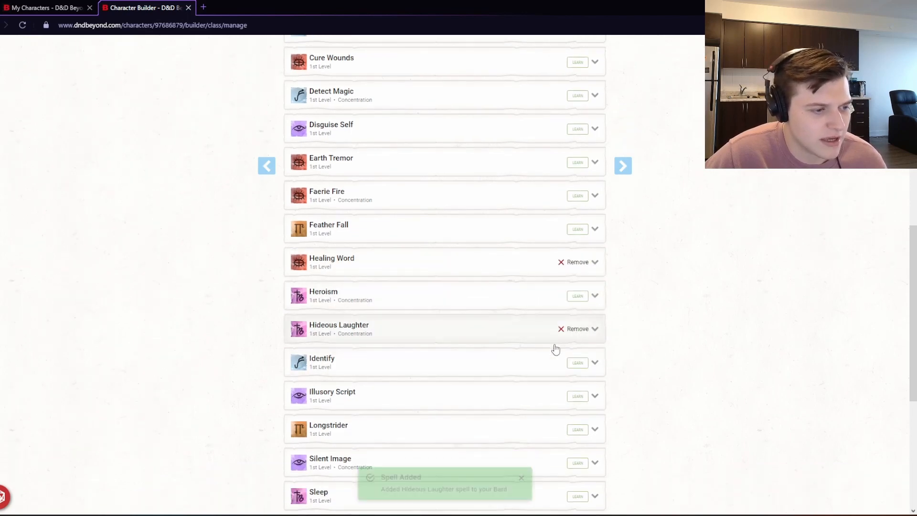
pyautogui.scroll(-2, 526, 363)
pyautogui.scroll(-1, 465, 380)
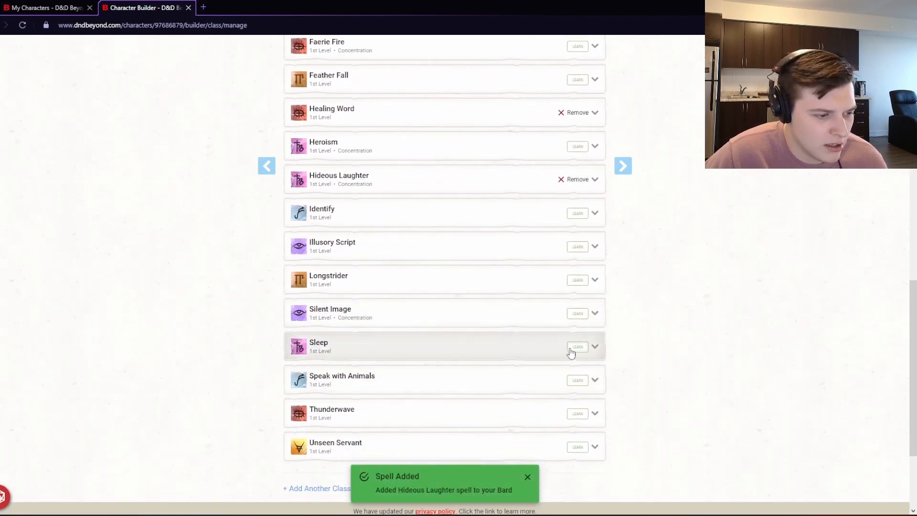
pyautogui.click(578, 446)
pyautogui.scroll(6, 420, 350)
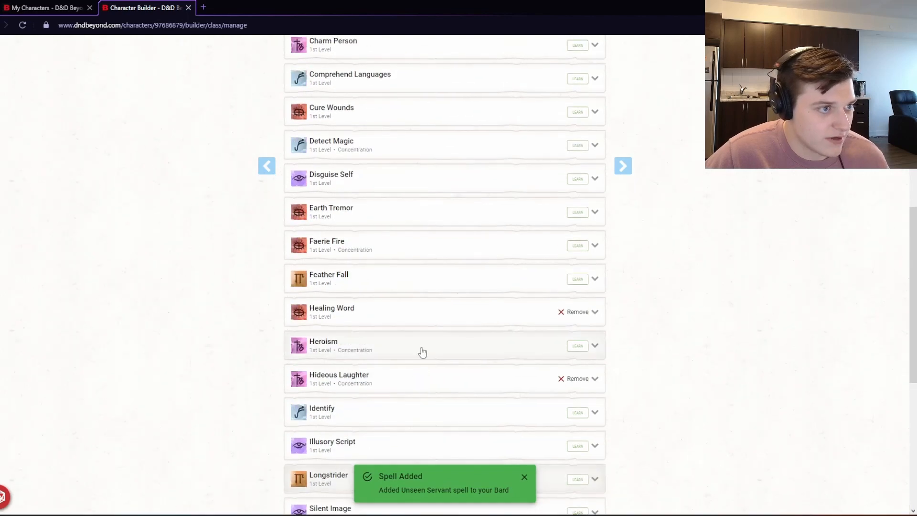
pyautogui.scroll(1, 417, 307)
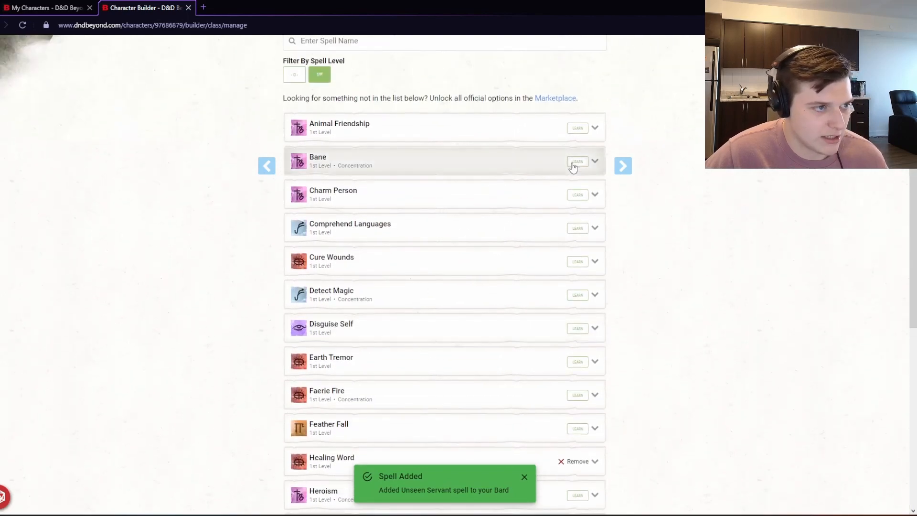
pyautogui.click(578, 294)
pyautogui.scroll(2, 473, 229)
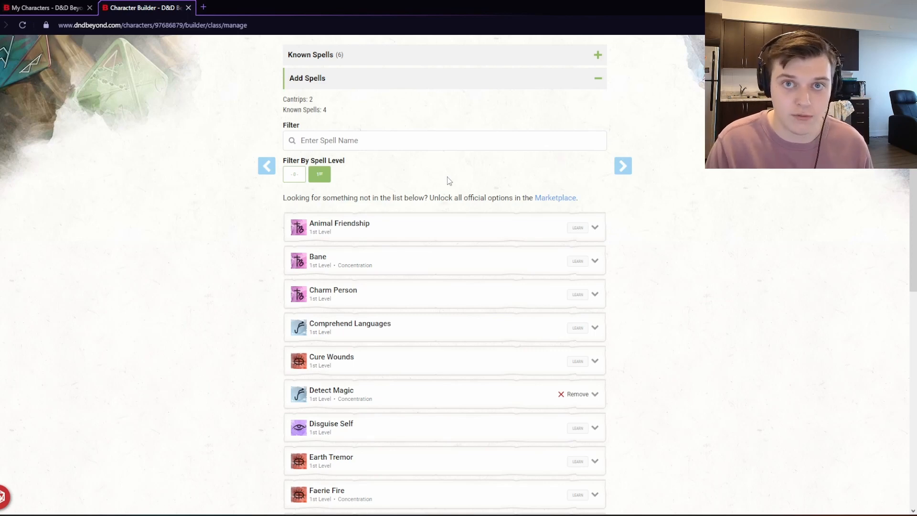
pyautogui.scroll(-3, 415, 266)
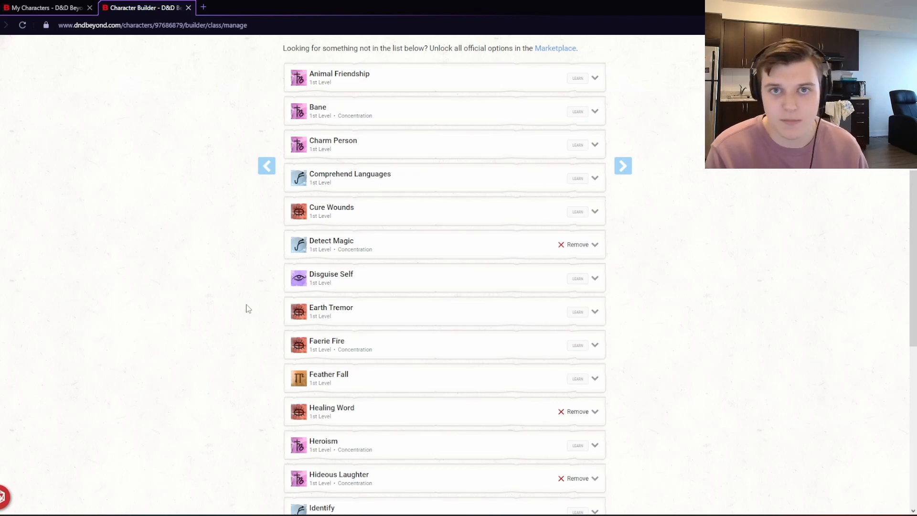
pyautogui.scroll(2, 211, 246)
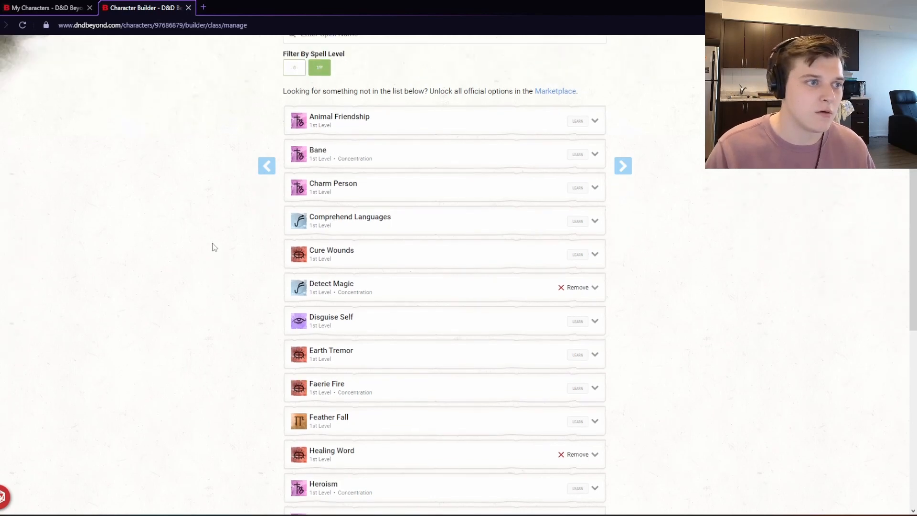
# - In the Abilities section, try the Standard Array and Manual/Rolled generation methods and set the method to Point Buy
pyautogui.scroll(-1, 231, 267)
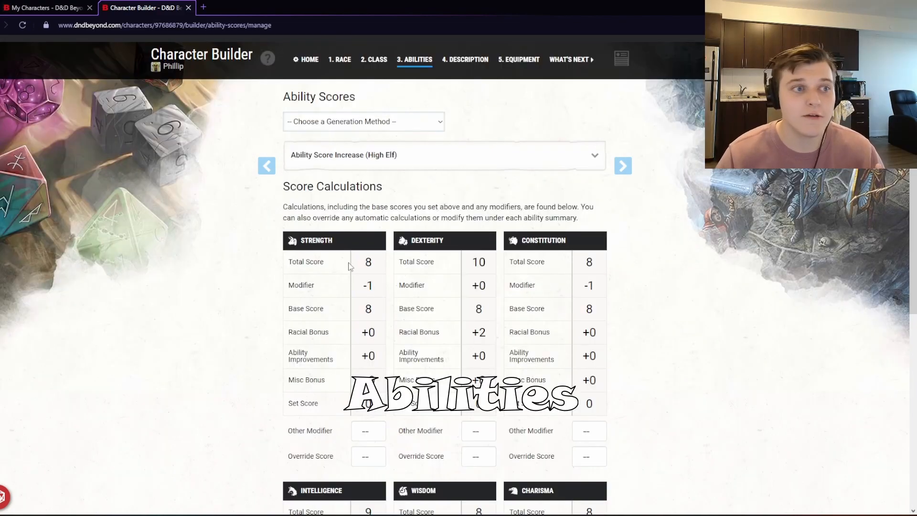
pyautogui.click(353, 125)
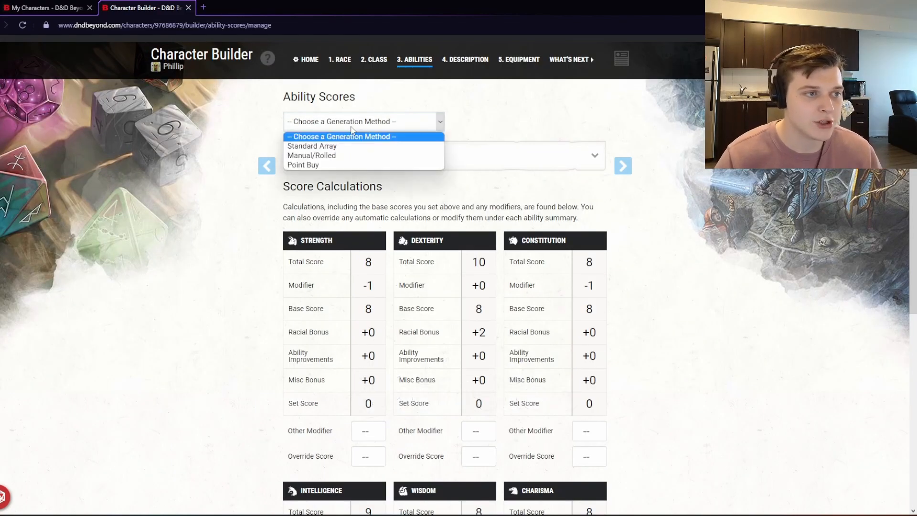
pyautogui.click(358, 147)
pyautogui.click(357, 123)
pyautogui.click(365, 155)
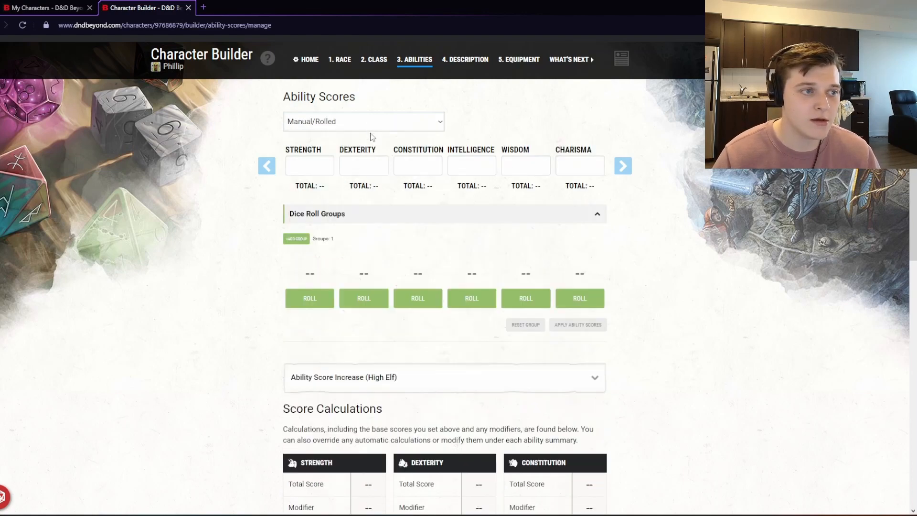
pyautogui.click(371, 125)
pyautogui.click(339, 164)
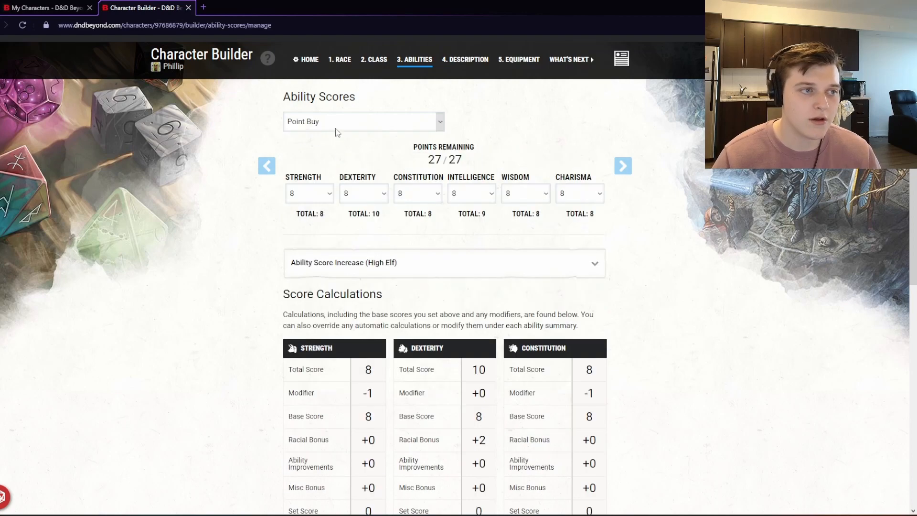
# - Switch the ability score method to Standard Array and assign 15 to Charisma, 14 to Dexterity and 8 to Intelligence
pyautogui.click(334, 125)
pyautogui.click(341, 147)
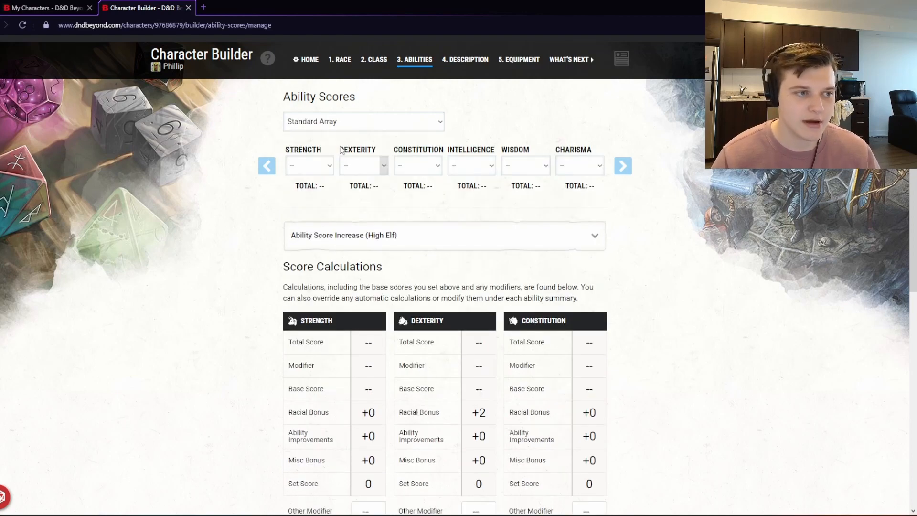
pyautogui.click(324, 166)
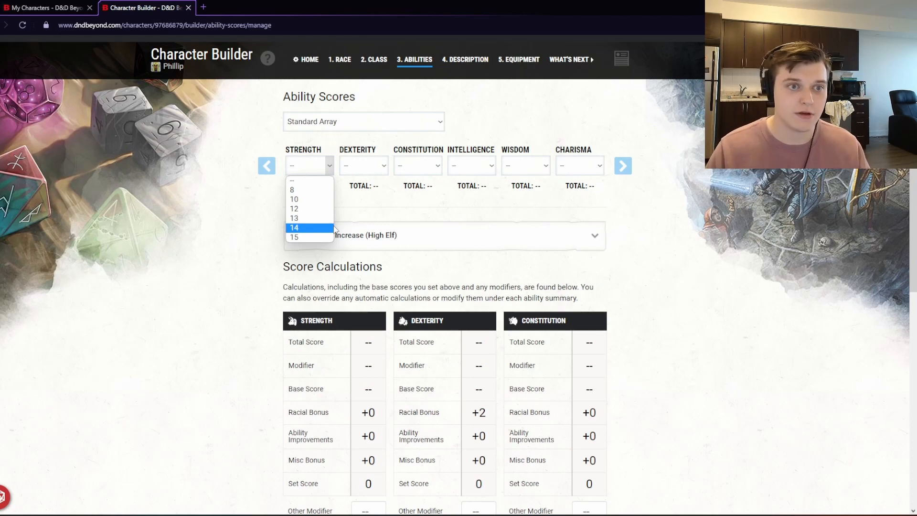
pyautogui.click(592, 166)
pyautogui.click(584, 236)
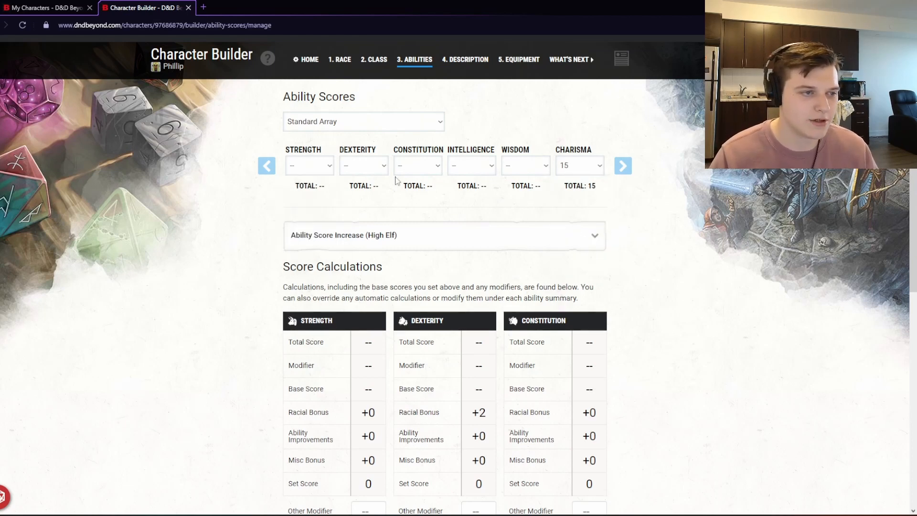
pyautogui.click(380, 166)
pyautogui.click(368, 230)
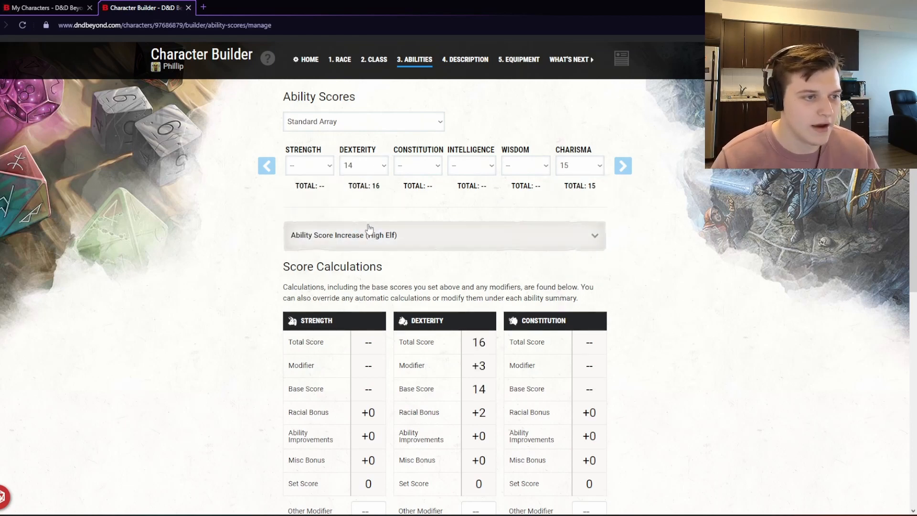
pyautogui.click(478, 171)
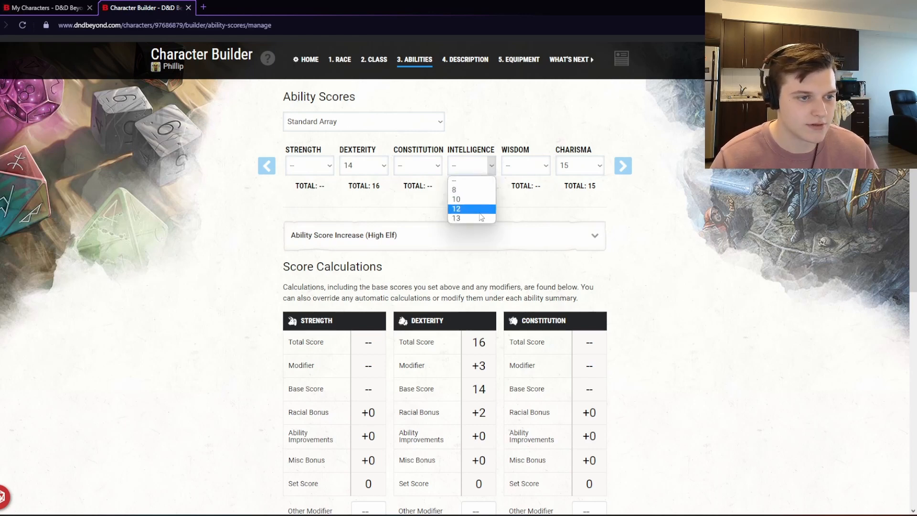
pyautogui.click(481, 191)
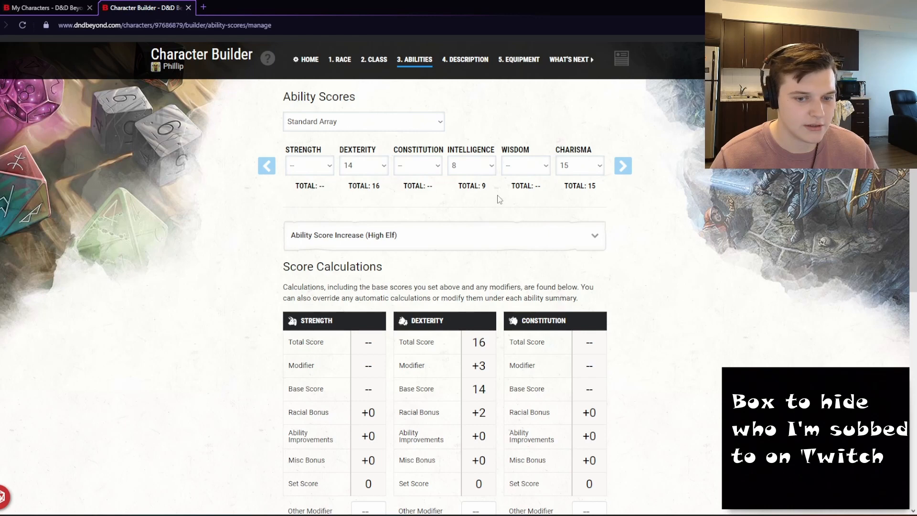
# - Assign the remaining Standard Array values: 13 to Wisdom, 12 to Constitution and 10 to Strength, and review the score calculations
pyautogui.click(537, 167)
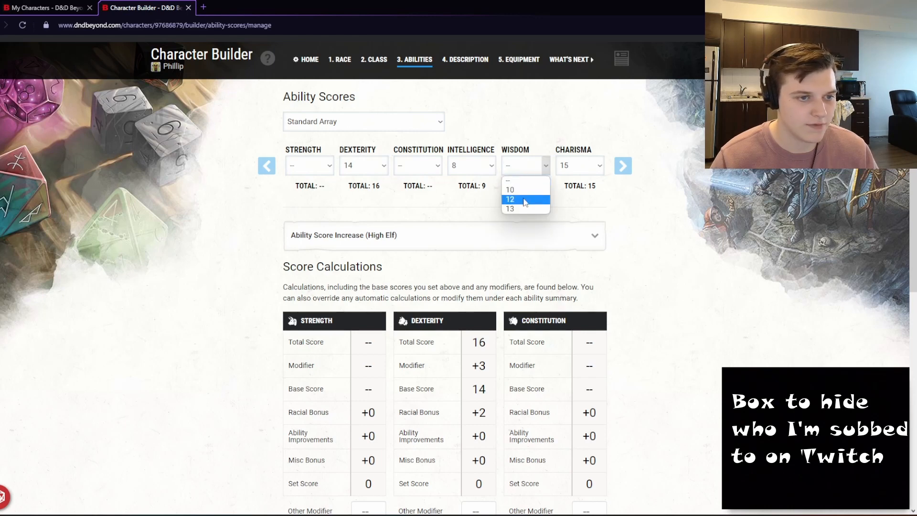
pyautogui.click(526, 208)
pyautogui.click(424, 167)
pyautogui.click(414, 196)
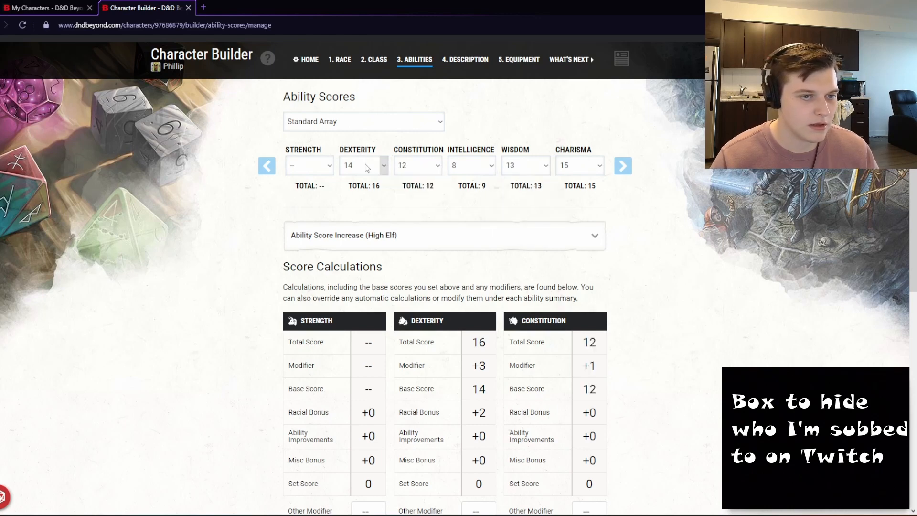
pyautogui.click(328, 166)
pyautogui.click(308, 190)
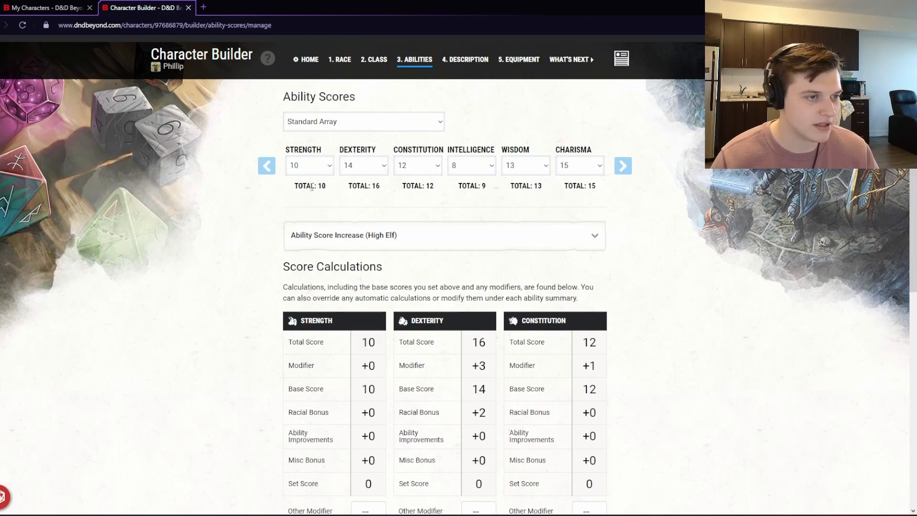
pyautogui.scroll(-2, 428, 341)
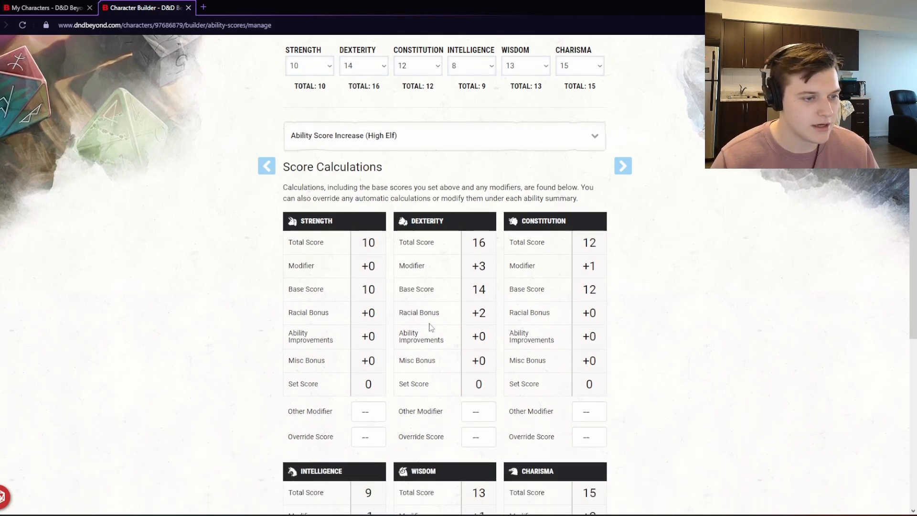
pyautogui.scroll(1, 458, 318)
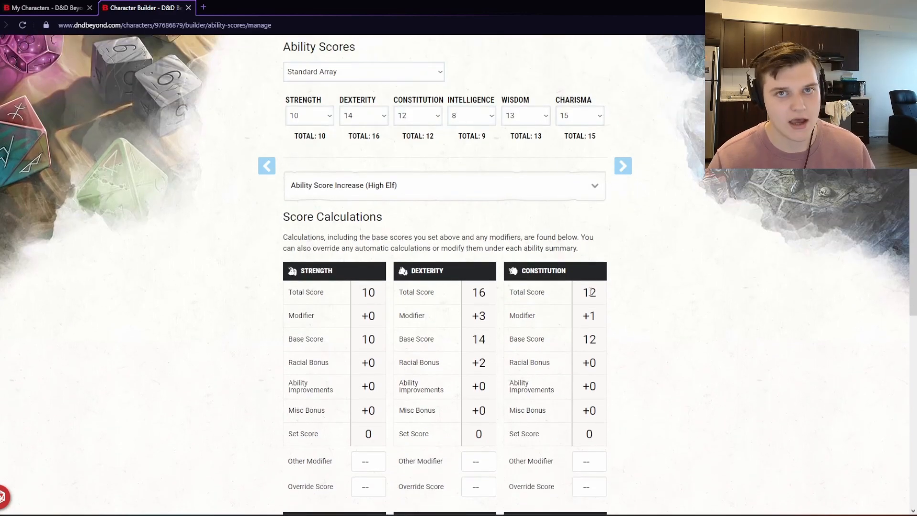
pyautogui.scroll(2, 541, 284)
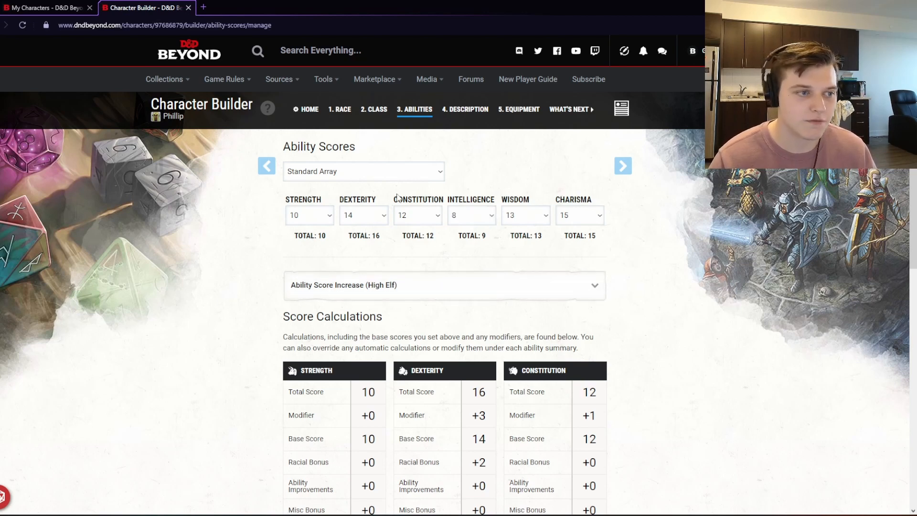
# - Switch the ability score method to Point Buy and set Charisma to 14, Dexterity to 14 and Intelligence to 9
pyautogui.click(391, 176)
pyautogui.click(373, 217)
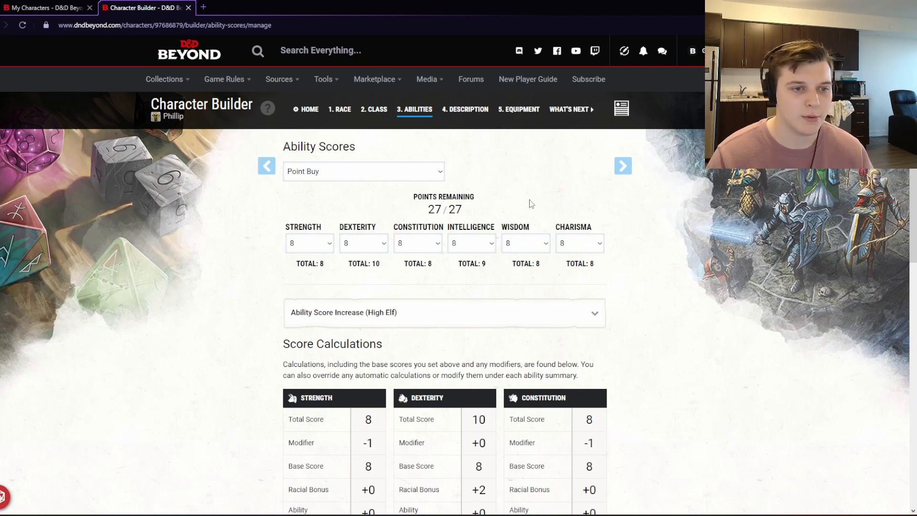
pyautogui.click(572, 243)
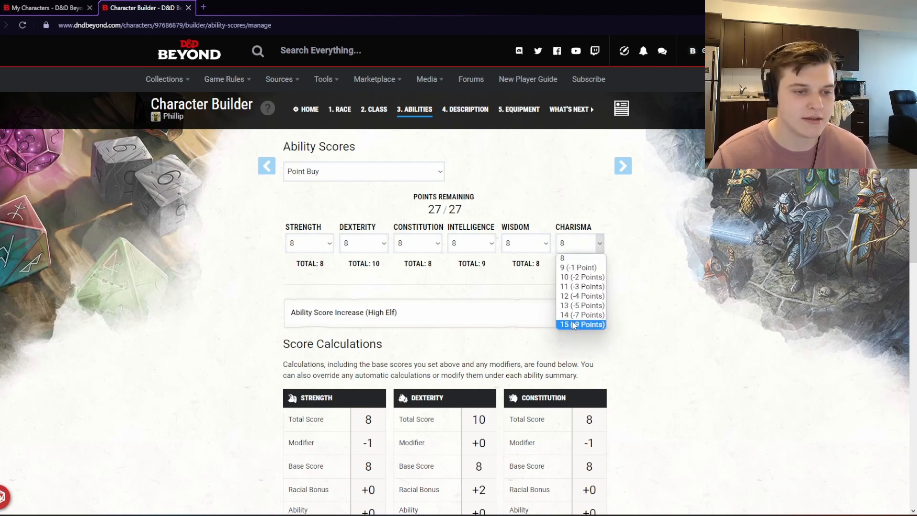
pyautogui.click(578, 324)
pyautogui.click(578, 314)
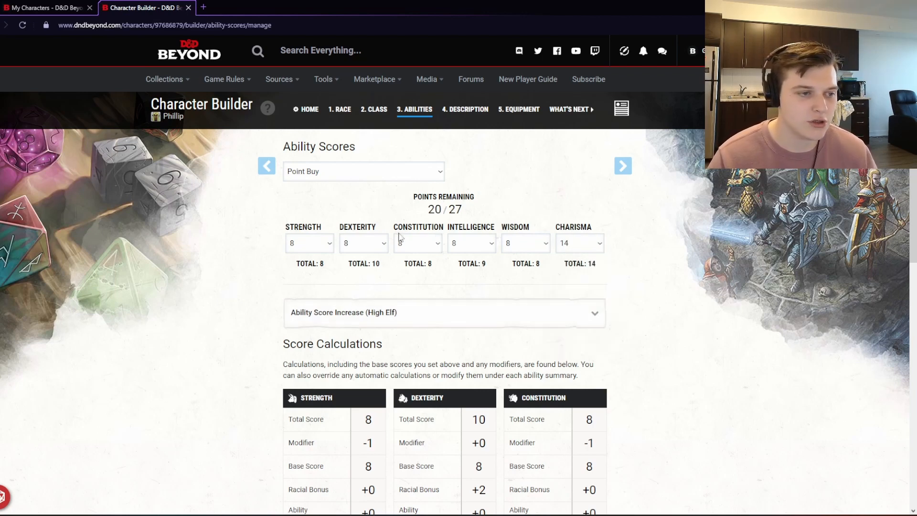
pyautogui.click(383, 244)
pyautogui.click(368, 317)
pyautogui.click(492, 243)
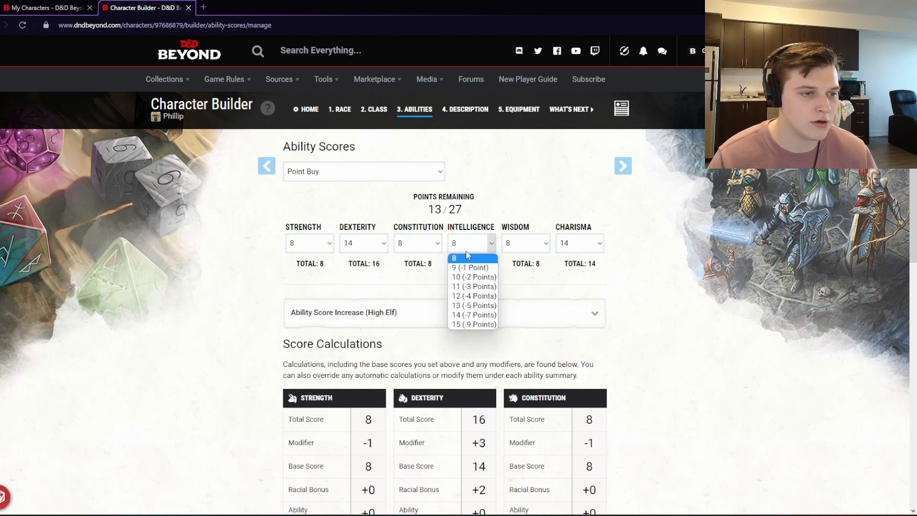
pyautogui.click(469, 268)
# - Spend the remaining Point Buy points by setting Constitution, Wisdom and Strength to 12 each
pyautogui.click(543, 244)
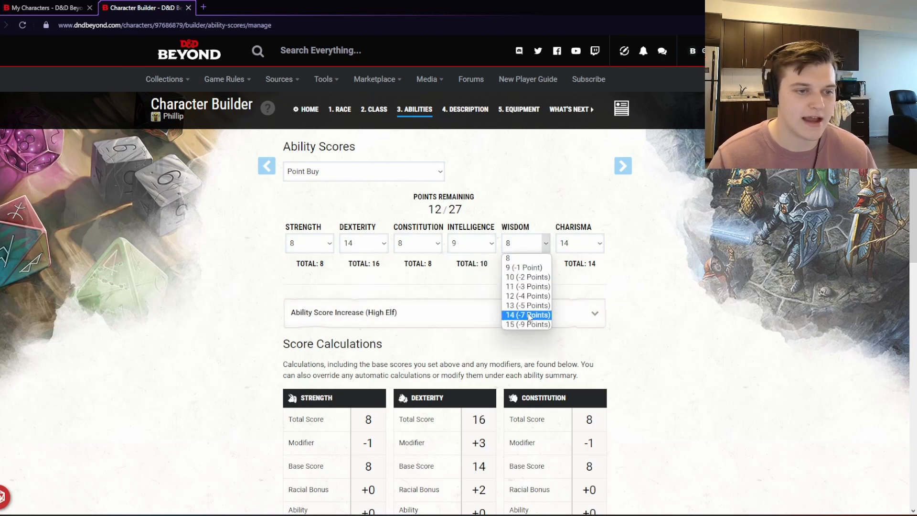
pyautogui.click(432, 244)
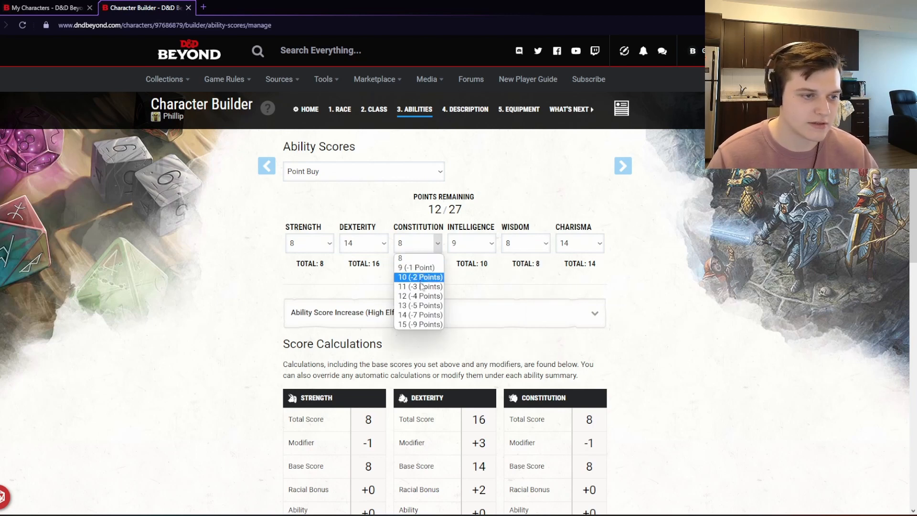
pyautogui.click(413, 296)
pyautogui.click(506, 243)
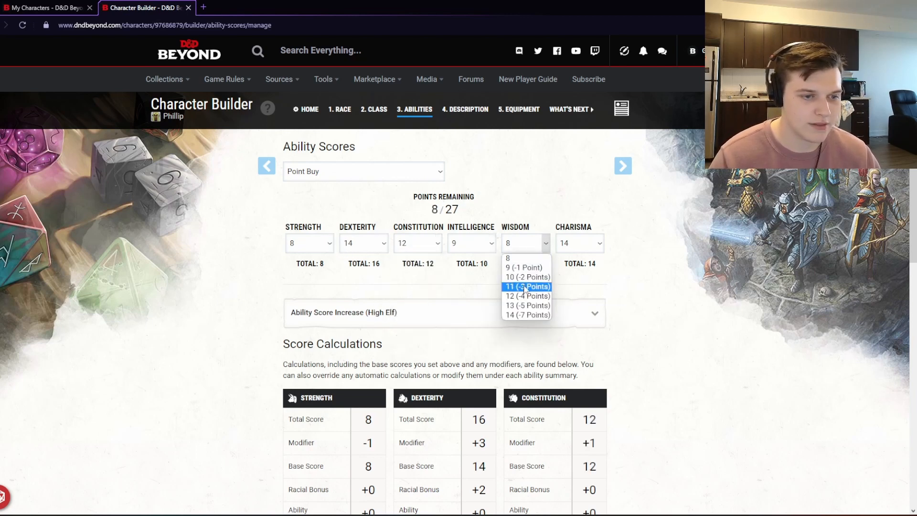
pyautogui.click(525, 294)
pyautogui.click(330, 244)
pyautogui.click(306, 296)
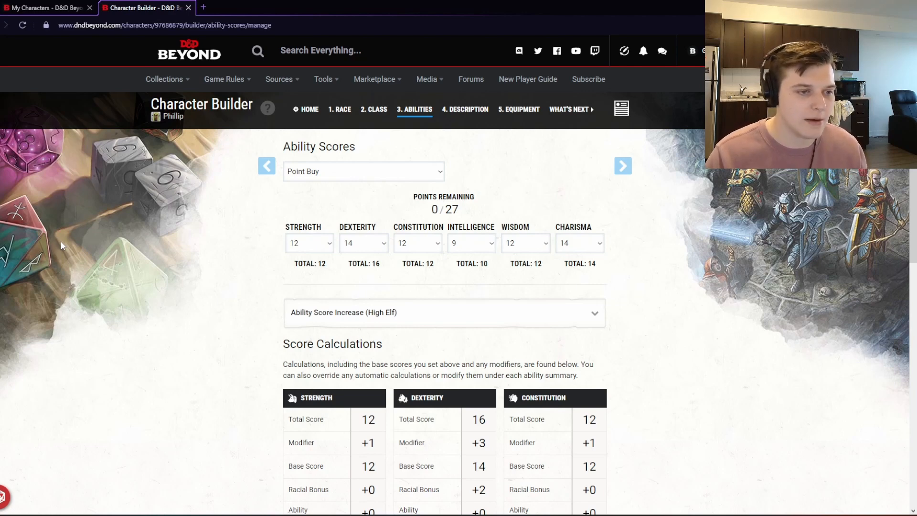
# - Redistribute the Point Buy points by lowering Wisdom to 8 and raising Charisma and Dexterity to 15
pyautogui.click(538, 249)
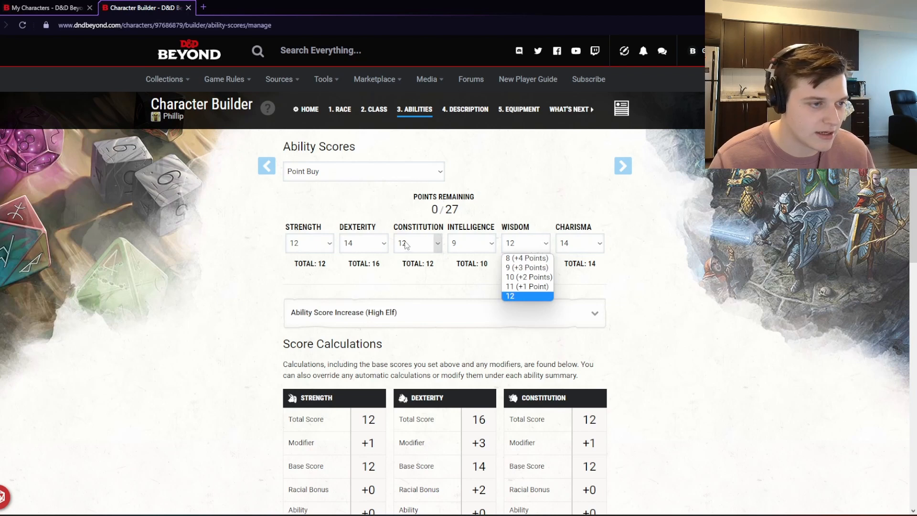
pyautogui.click(380, 244)
pyautogui.click(530, 243)
pyautogui.click(523, 258)
pyautogui.click(580, 243)
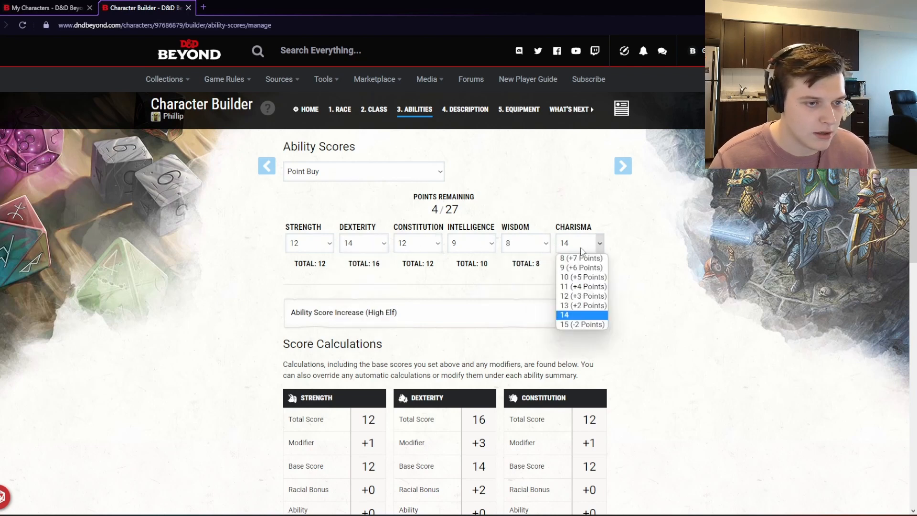
pyautogui.click(581, 325)
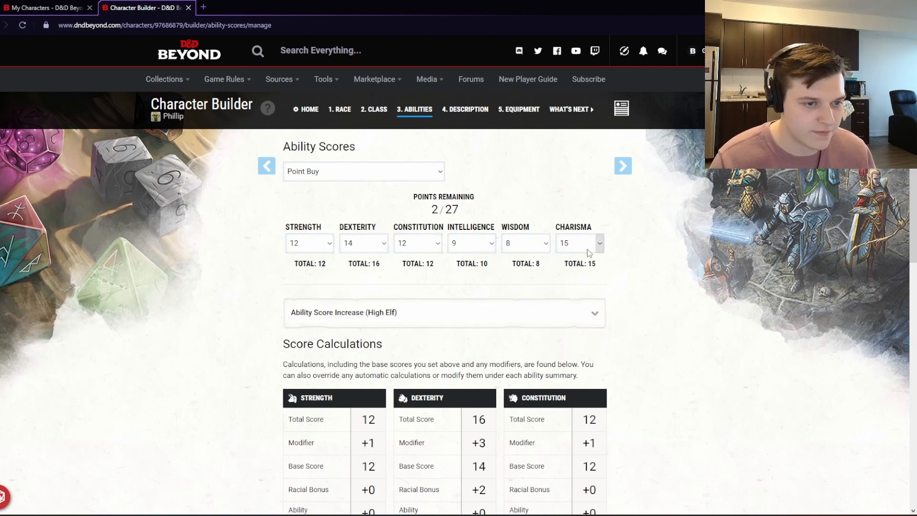
pyautogui.click(384, 243)
pyautogui.click(376, 325)
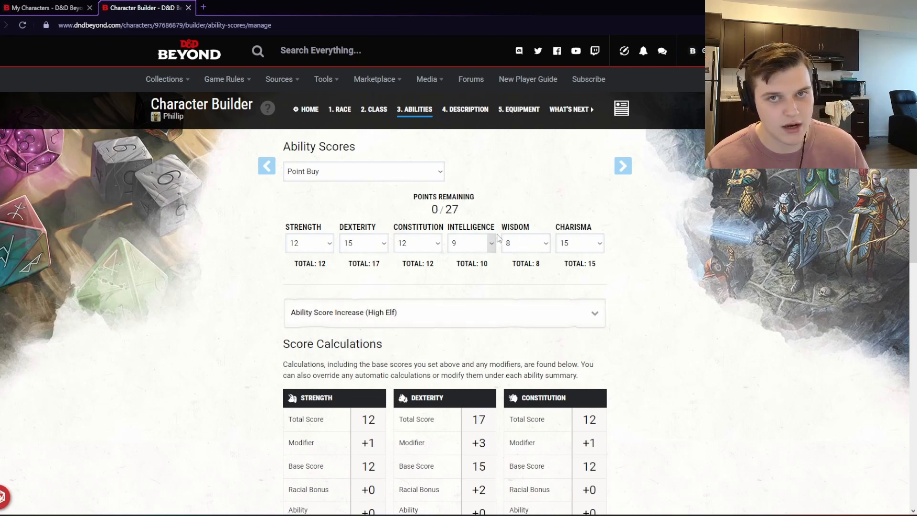
# - Switch the ability score method to Manual/Rolled and roll the dice for all six scores in the group
pyautogui.click(389, 176)
pyautogui.click(387, 202)
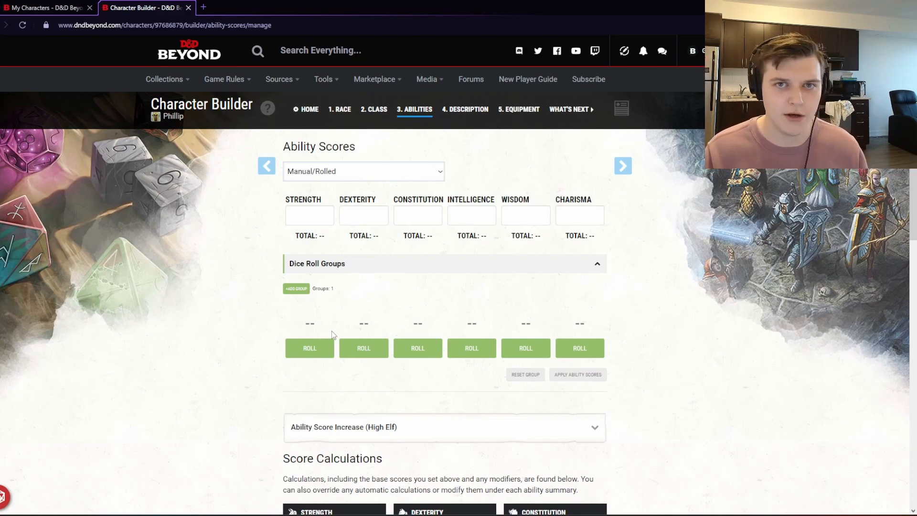
pyautogui.click(318, 352)
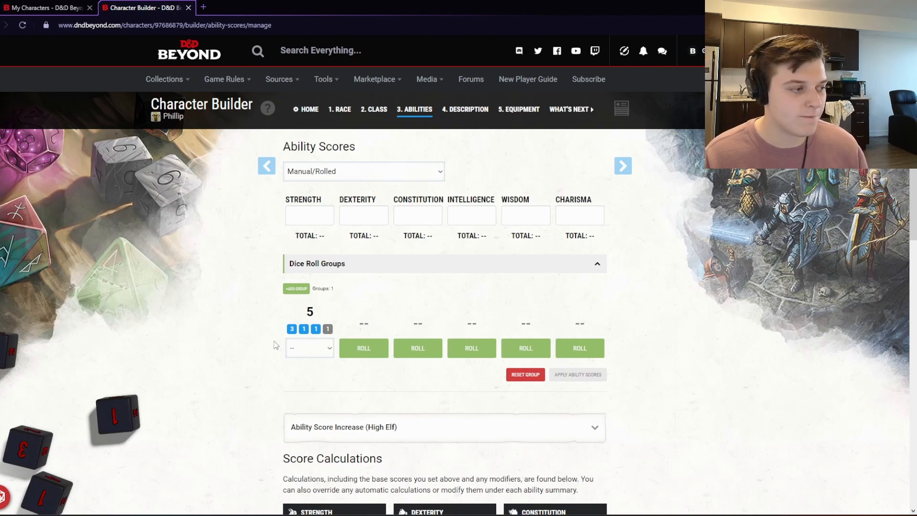
pyautogui.click(365, 352)
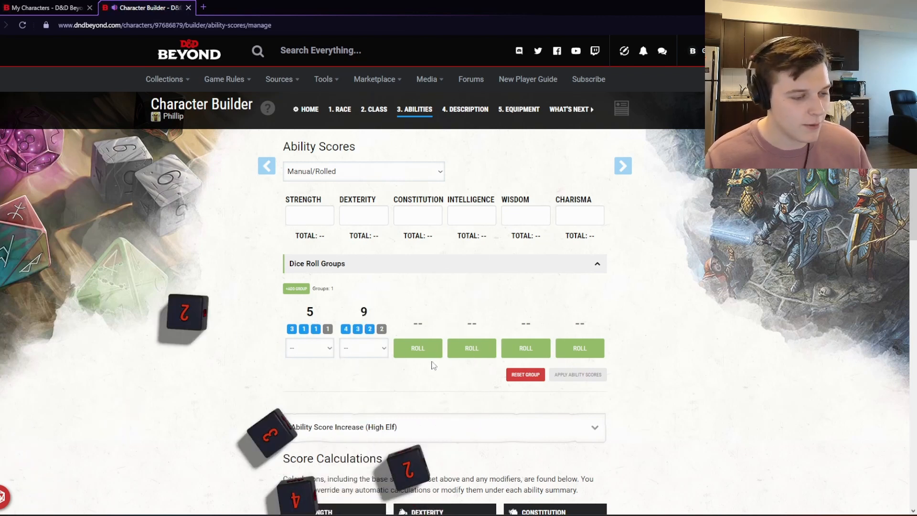
pyautogui.click(419, 353)
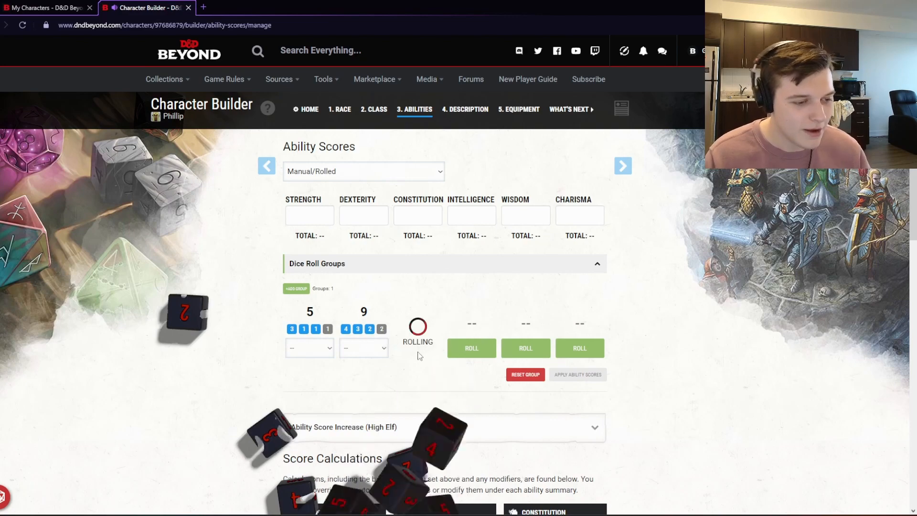
pyautogui.click(473, 356)
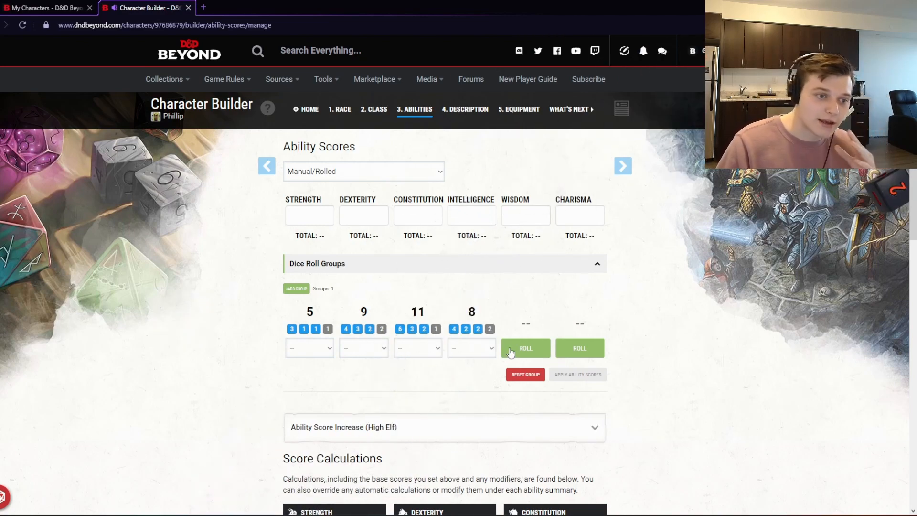
pyautogui.click(511, 352)
pyautogui.click(562, 352)
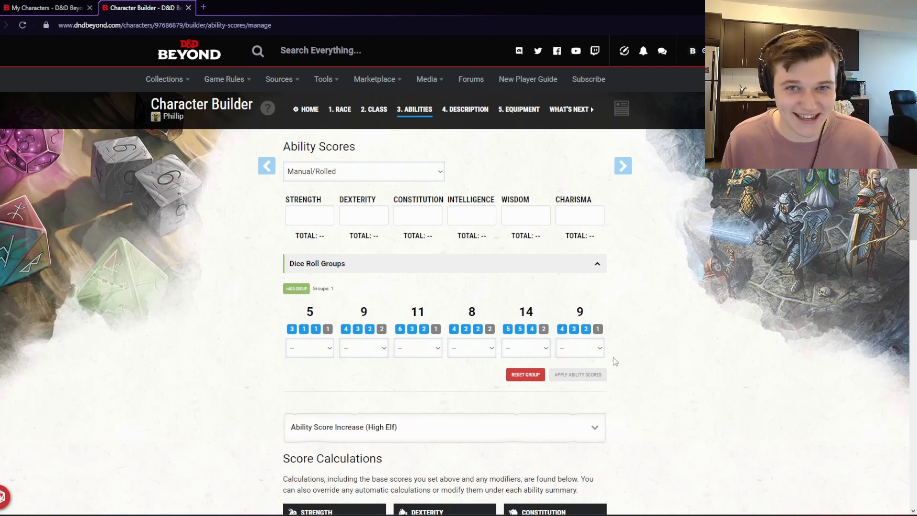
# - Assign the rolled 14 to Charisma, the 11 to Dexterity and the last 9 in the group to Constitution
pyautogui.click(526, 348)
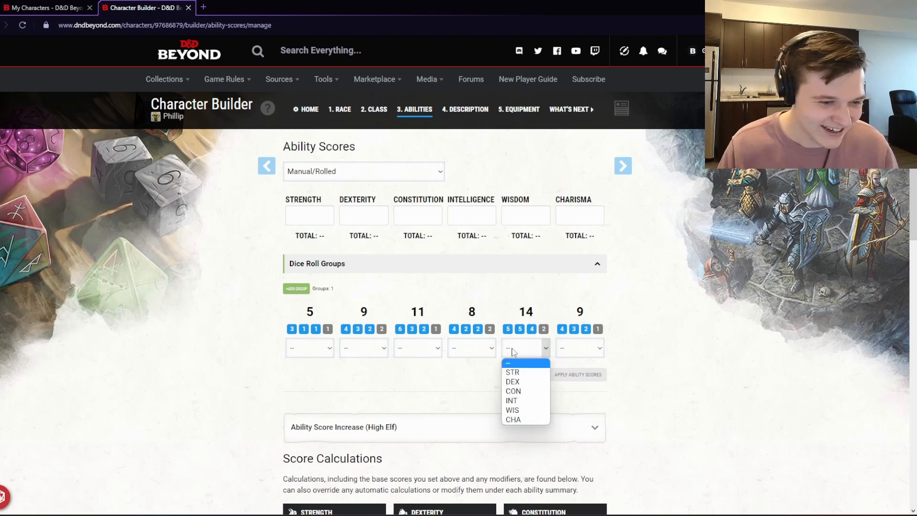
pyautogui.click(521, 421)
pyautogui.click(435, 347)
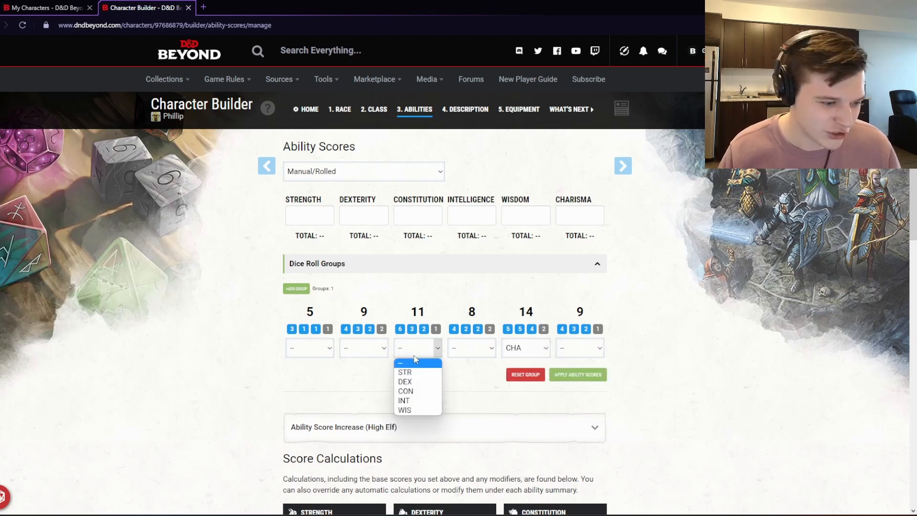
pyautogui.click(413, 381)
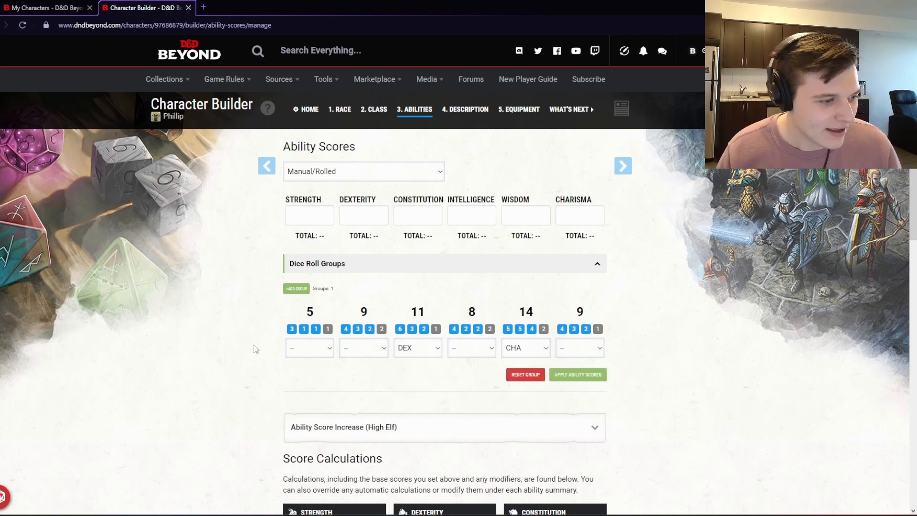
pyautogui.click(603, 349)
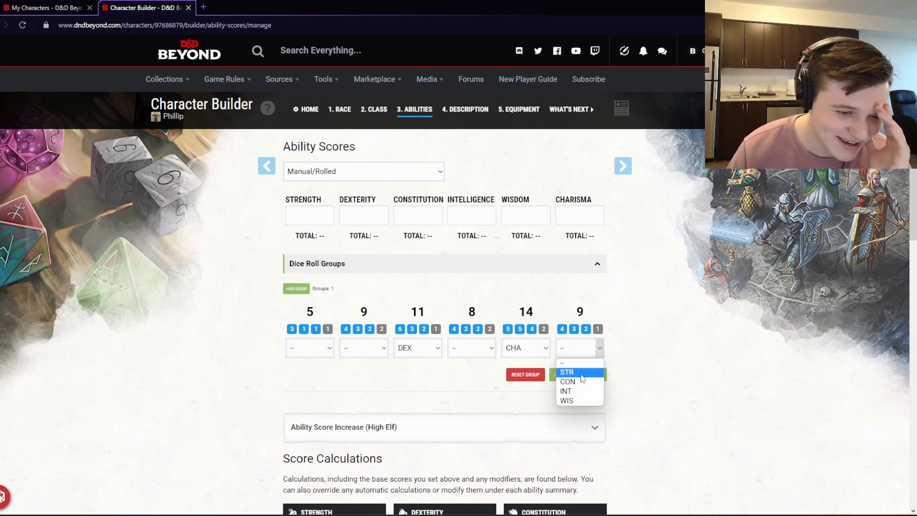
pyautogui.click(593, 382)
# - Assign the rolled 8 to Wisdom, the remaining 9 to Intelligence and the 5 to Strength, and apply the ability scores
pyautogui.click(487, 350)
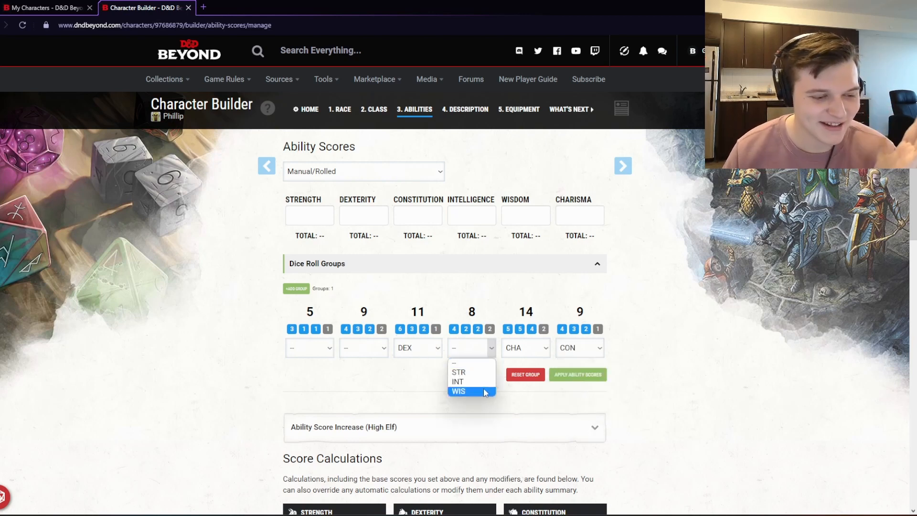
pyautogui.click(459, 391)
pyautogui.click(383, 348)
pyautogui.click(363, 381)
pyautogui.click(329, 348)
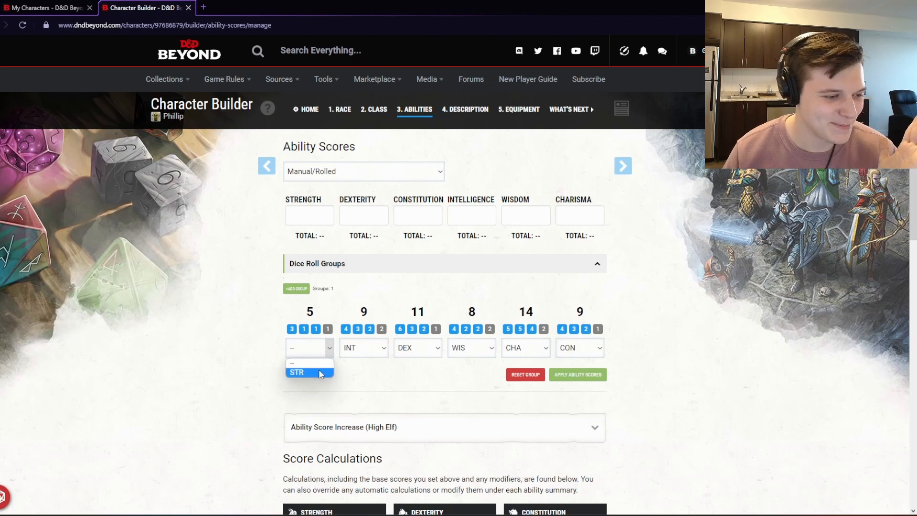
pyautogui.click(305, 372)
pyautogui.click(562, 378)
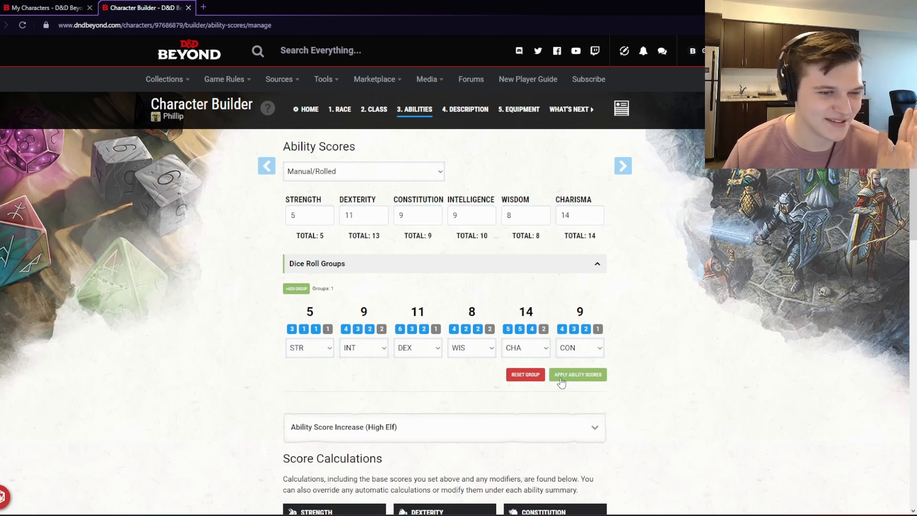
# - Go to the character's Description stage and view the available High Elf portraits without changing the current one
pyautogui.click(421, 270)
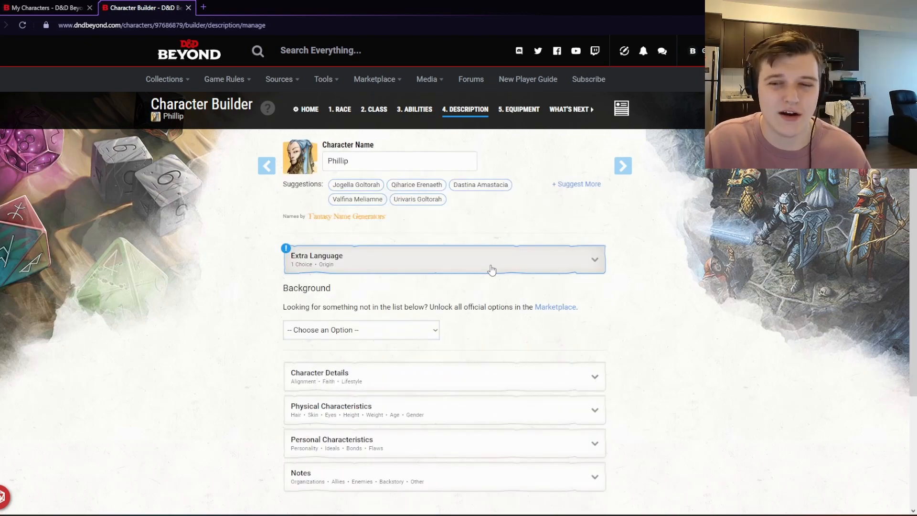
pyautogui.click(295, 165)
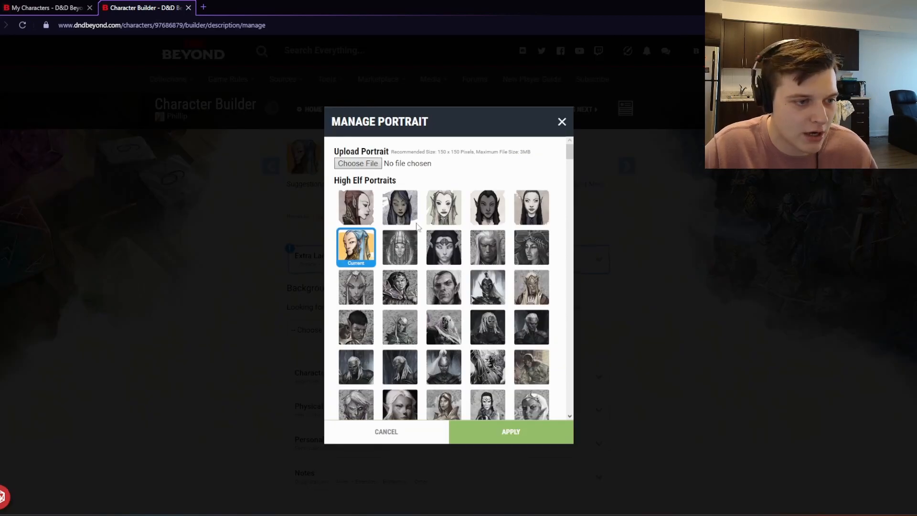
pyautogui.click(562, 122)
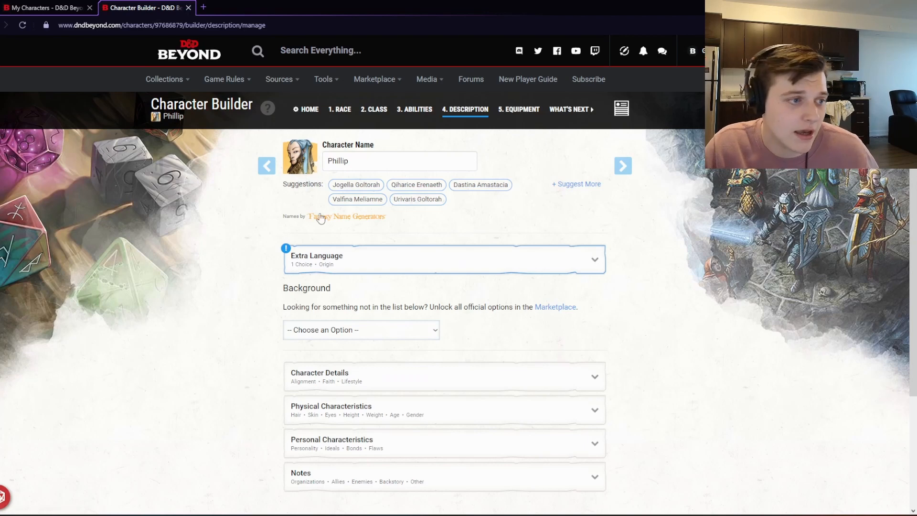
# - Choose Gith as the character's extra origin language and collapse the Extra Language section
pyautogui.scroll(-1, 317, 215)
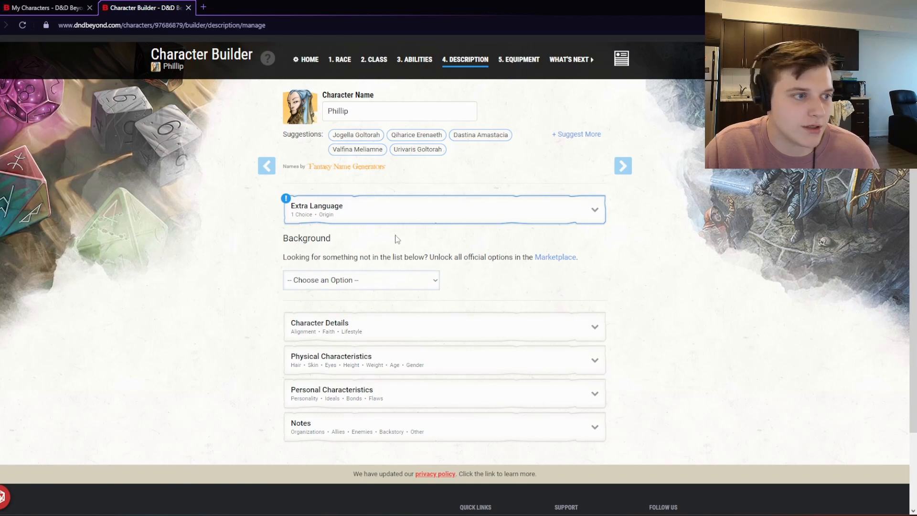
pyautogui.click(333, 214)
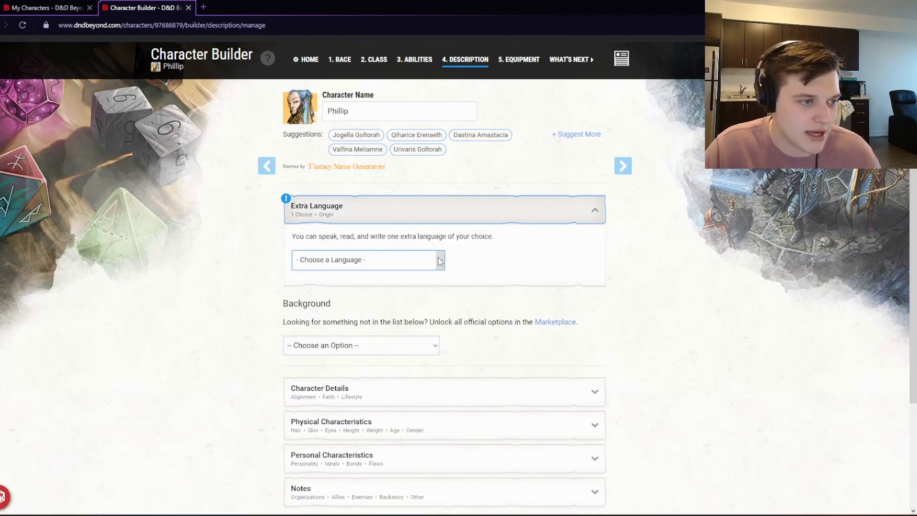
pyautogui.click(421, 265)
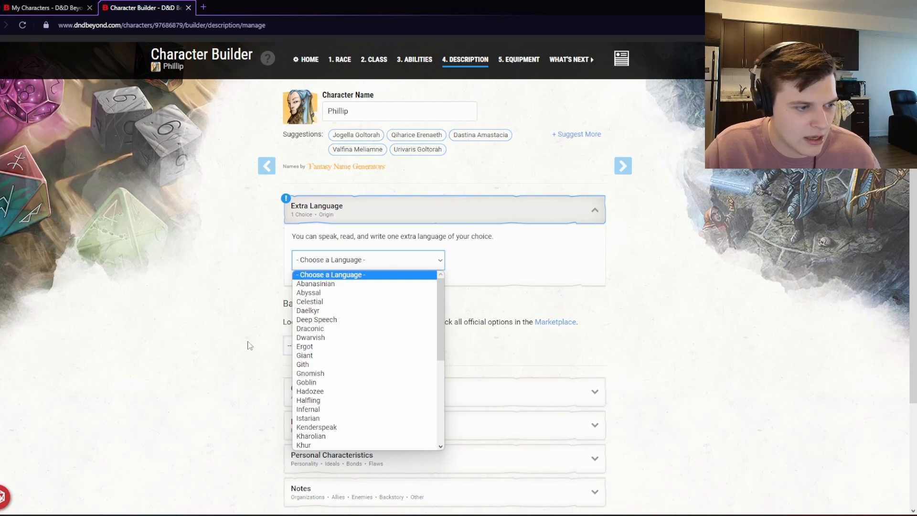
pyautogui.click(310, 367)
pyautogui.click(368, 212)
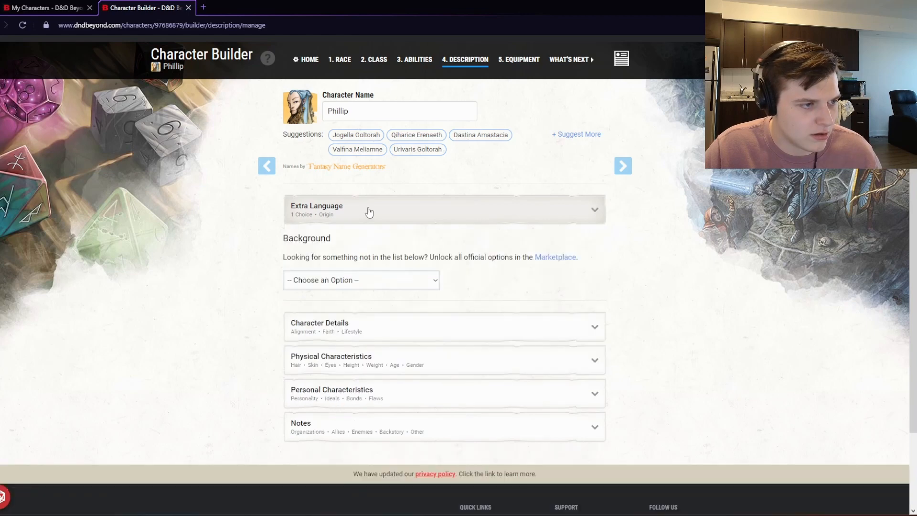
pyautogui.click(366, 212)
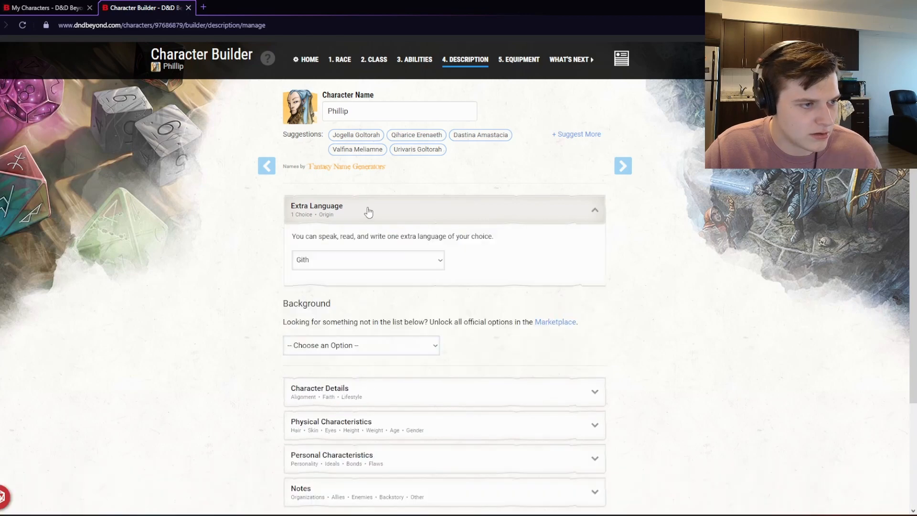
pyautogui.click(425, 206)
# - Set the character's background to Noble and read through its description
pyautogui.click(384, 281)
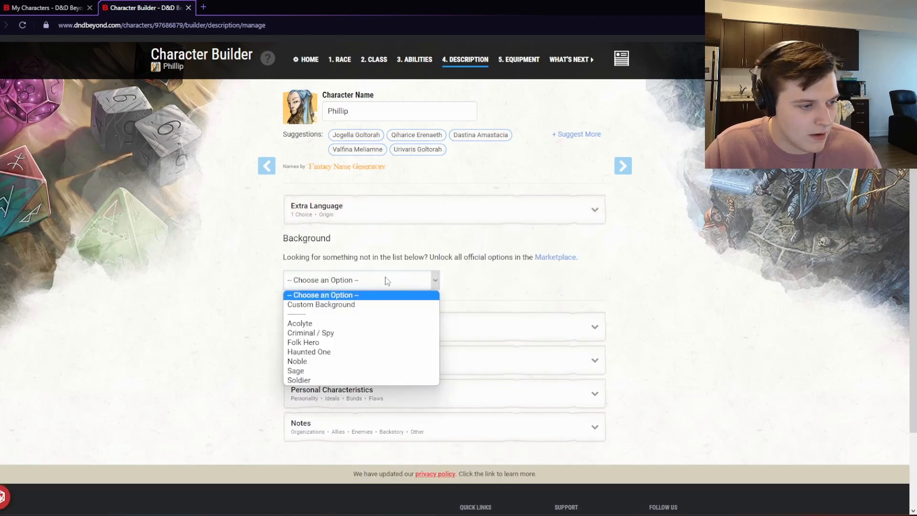
pyautogui.click(305, 361)
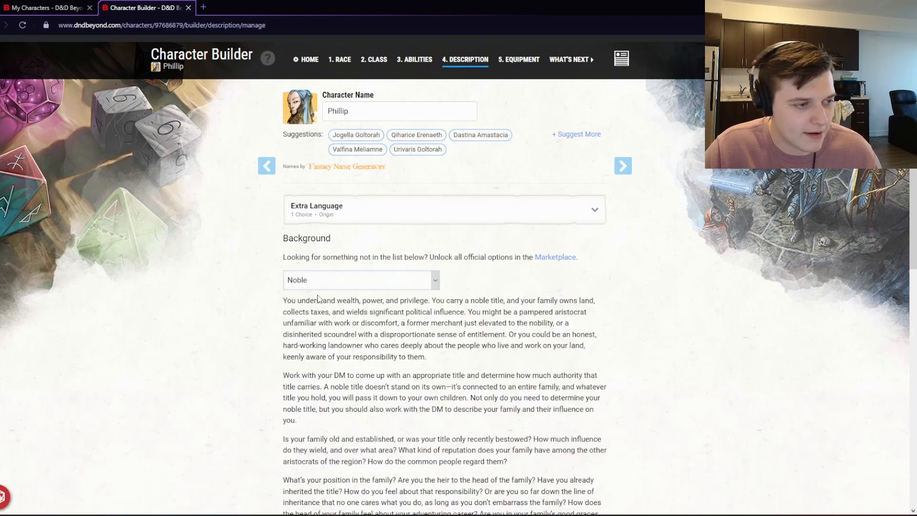
pyautogui.scroll(-1, 352, 321)
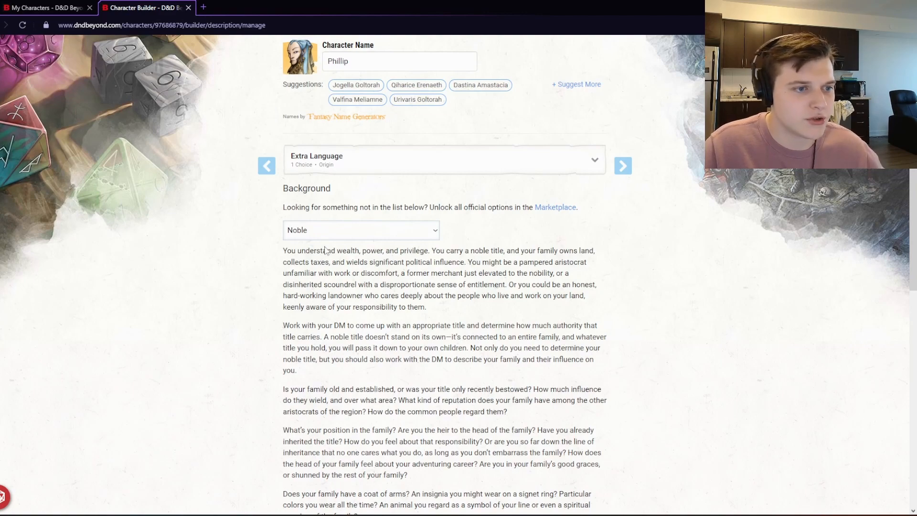
pyautogui.scroll(-3, 363, 286)
pyautogui.scroll(1, 389, 313)
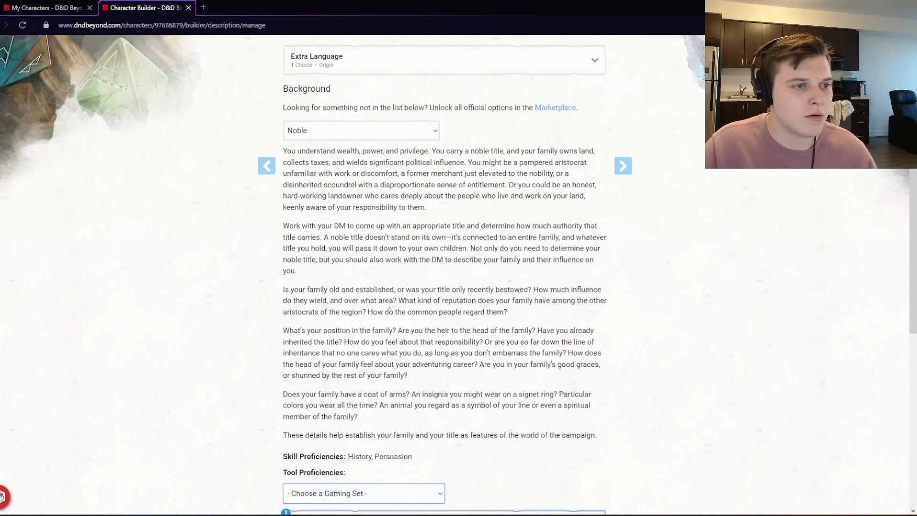
# - Choose Dice Set as the gaming set for the Noble background's tool proficiency
pyautogui.scroll(-2, 389, 311)
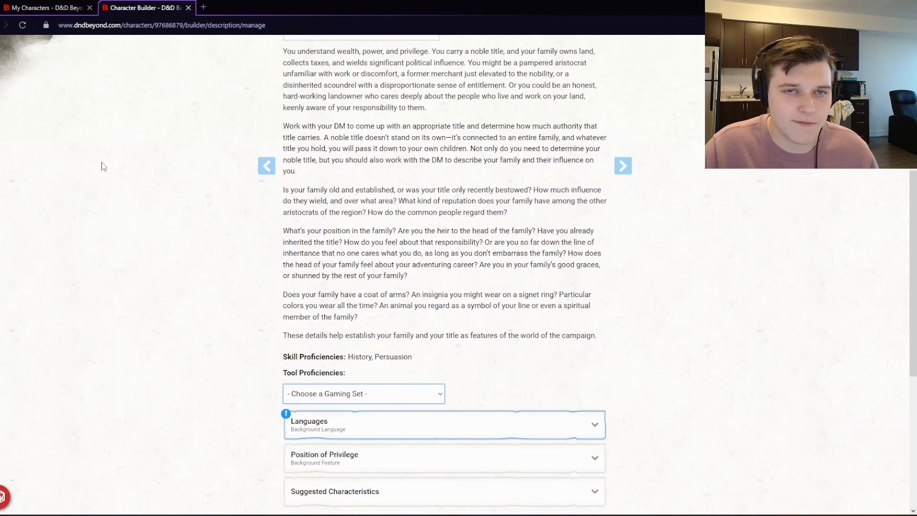
pyautogui.click(313, 393)
pyautogui.click(347, 419)
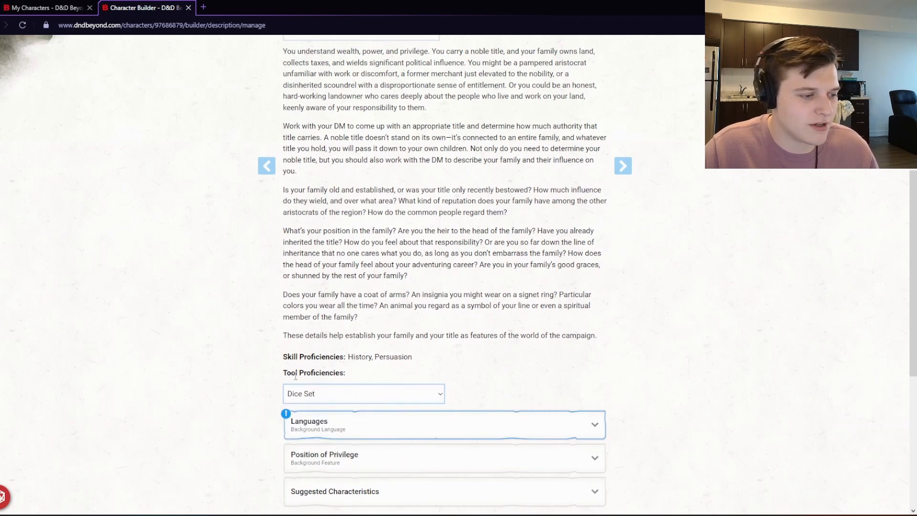
pyautogui.click(363, 401)
pyautogui.click(363, 403)
# - Choose Goblin as the Noble background's language and collapse the Languages section
pyautogui.scroll(-2, 356, 363)
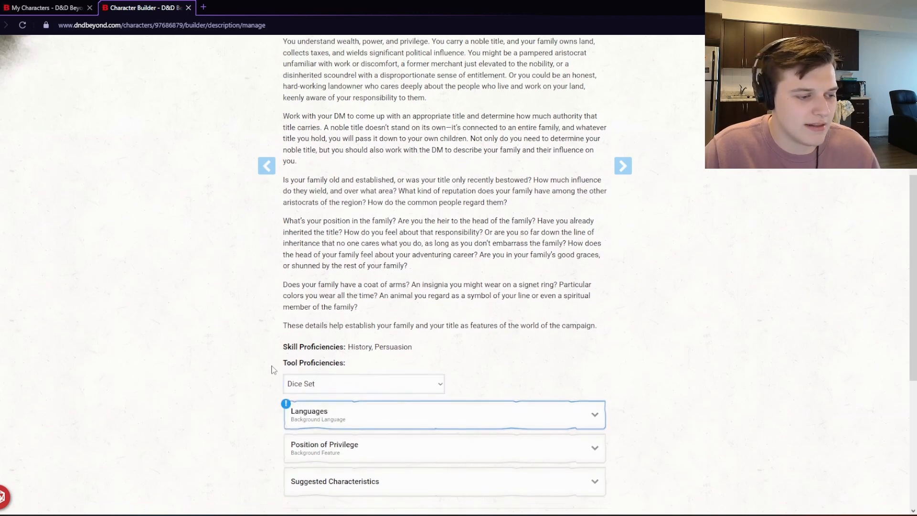
pyautogui.click(350, 335)
pyautogui.click(391, 359)
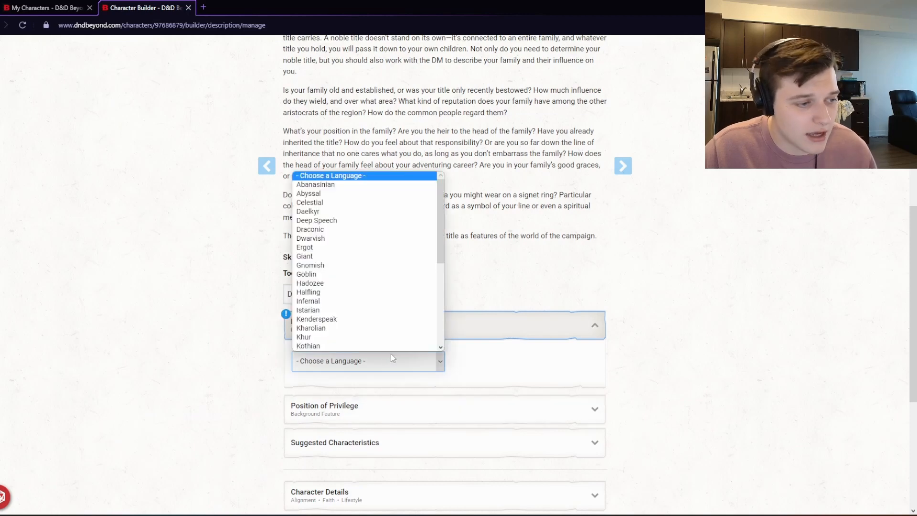
pyautogui.click(336, 274)
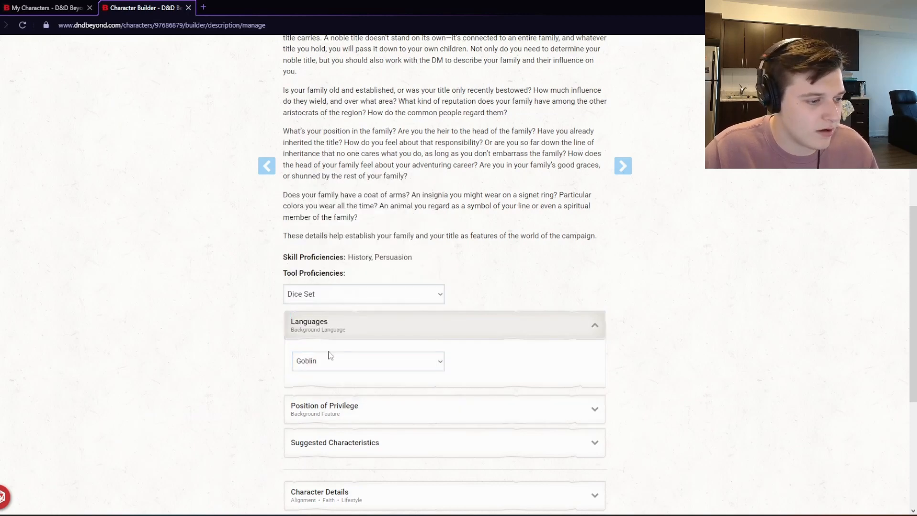
pyautogui.click(338, 321)
# - Read the description of the Position of Privilege background feature and collapse it again
pyautogui.click(346, 352)
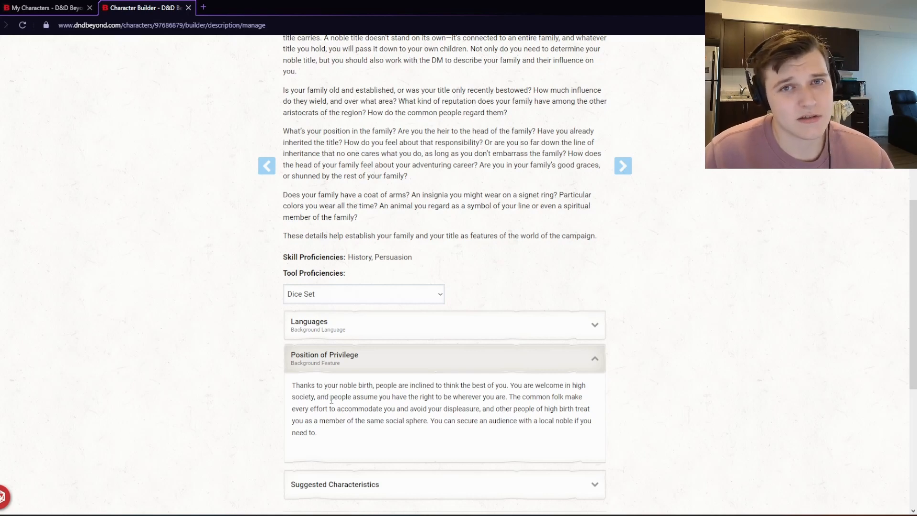
pyautogui.scroll(-1, 667, 334)
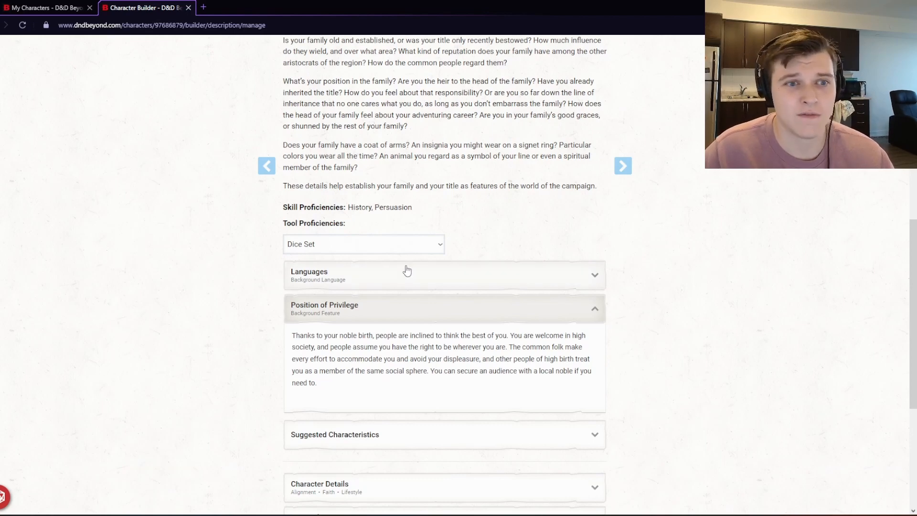
pyautogui.click(508, 313)
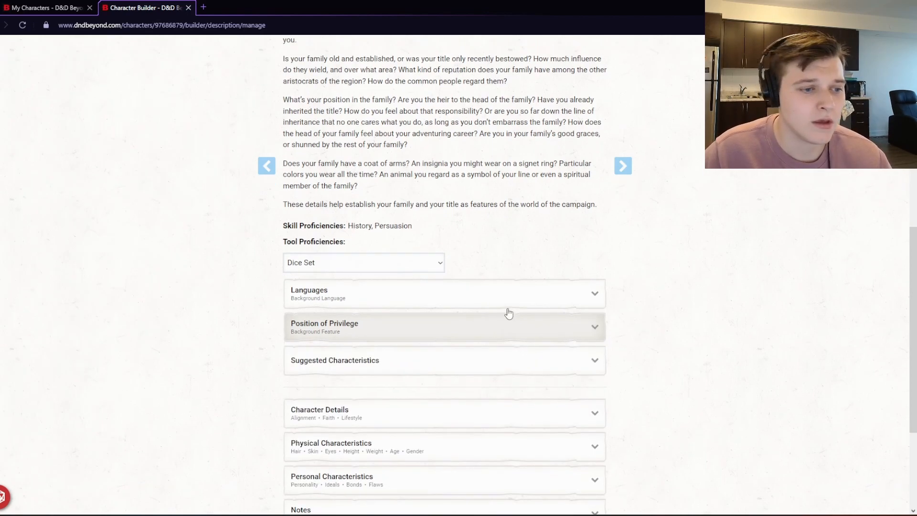
# - Examine the Noble background's suggested personality traits, ideals, bonds and flaws, and collapse the list
pyautogui.click(509, 387)
pyautogui.scroll(-3, 399, 288)
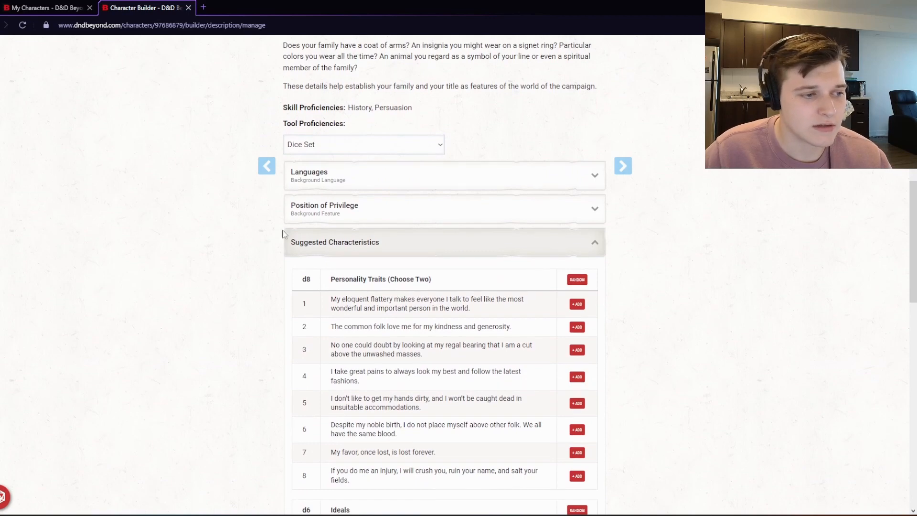
pyautogui.scroll(-1, 382, 277)
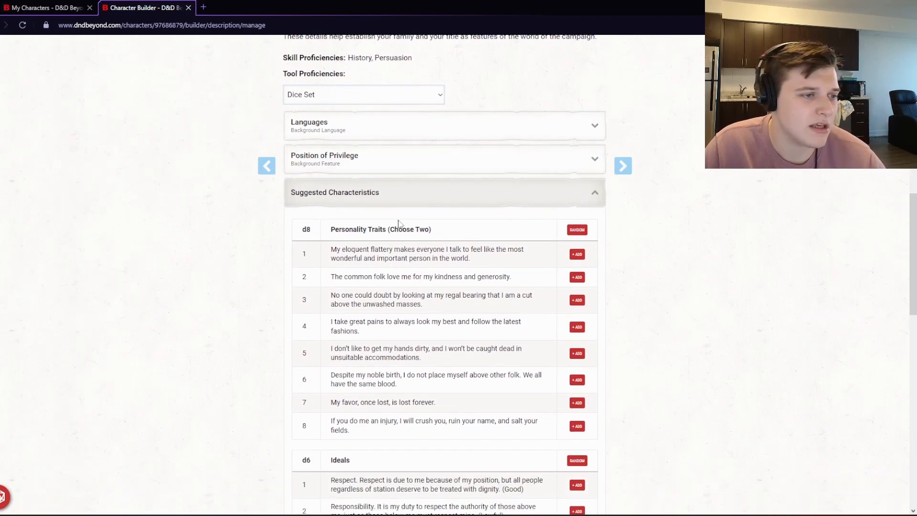
pyautogui.scroll(-2, 387, 241)
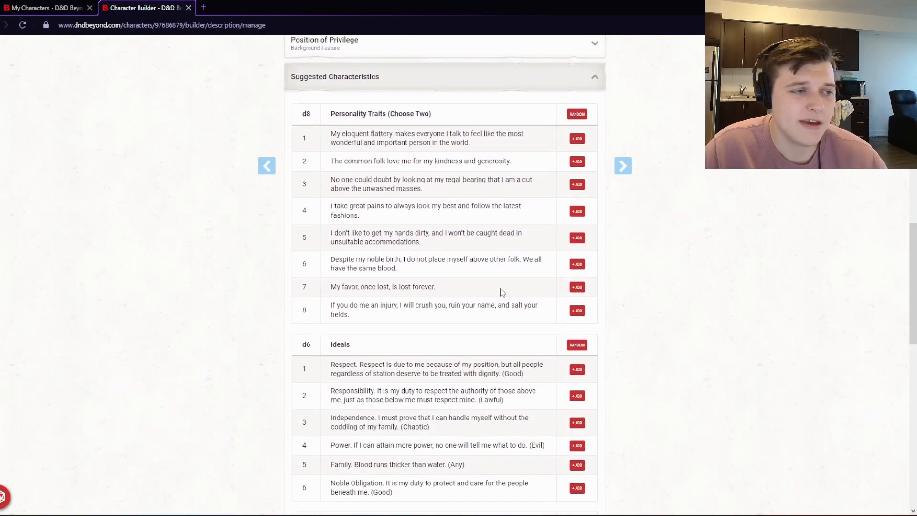
pyautogui.scroll(-3, 477, 294)
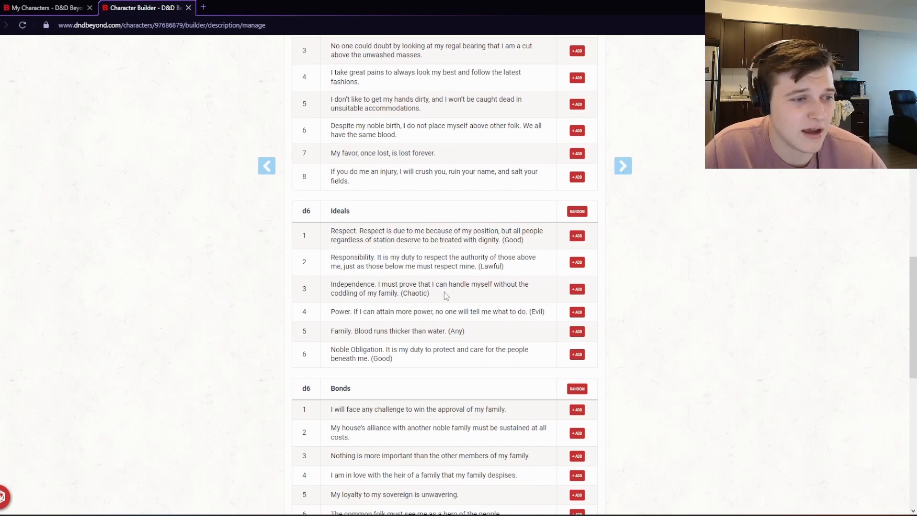
pyautogui.scroll(-4, 444, 295)
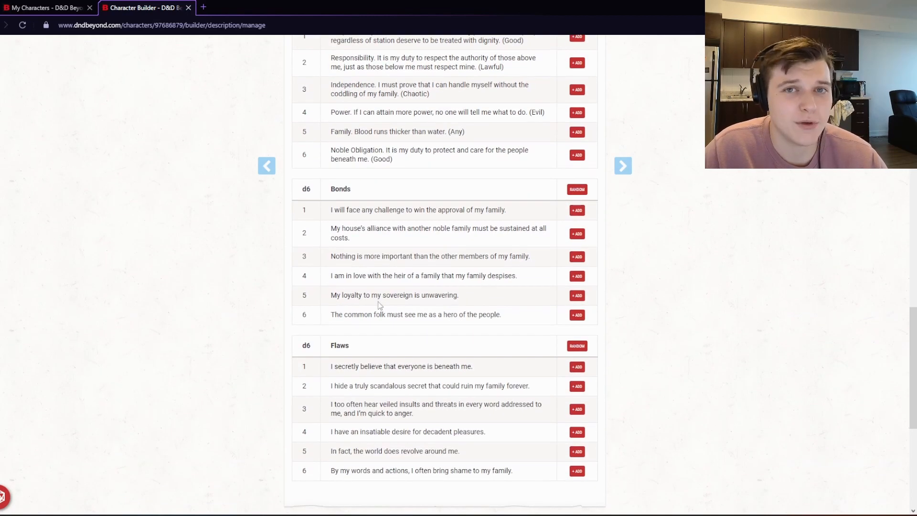
pyautogui.scroll(6, 364, 312)
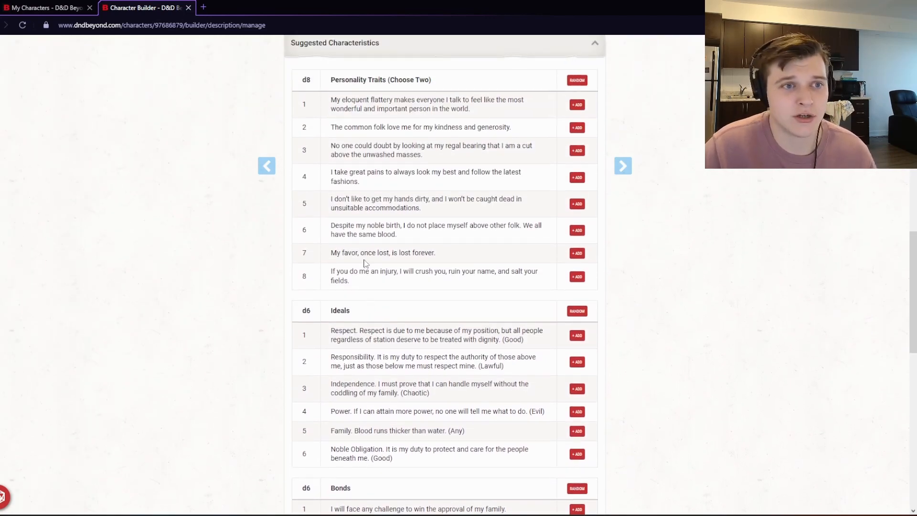
pyautogui.scroll(2, 365, 262)
pyautogui.click(430, 150)
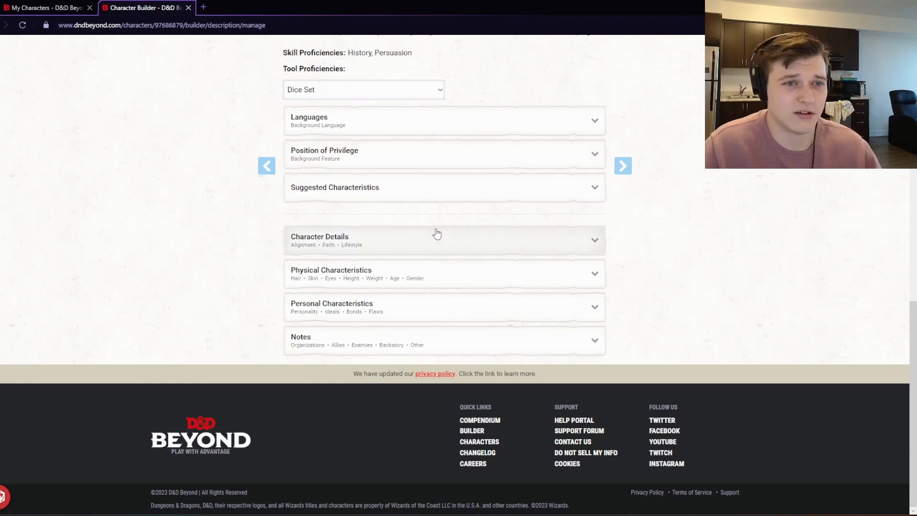
# - Expand the Character Details section and look through the available Alignment options without choosing one
pyautogui.click(421, 237)
pyautogui.scroll(-1, 412, 239)
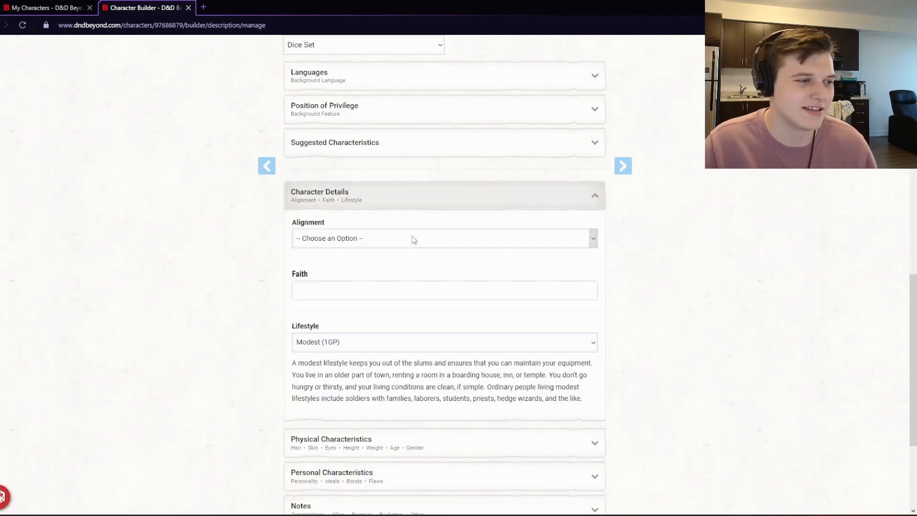
pyautogui.scroll(6, 231, 338)
pyautogui.scroll(-7, 231, 338)
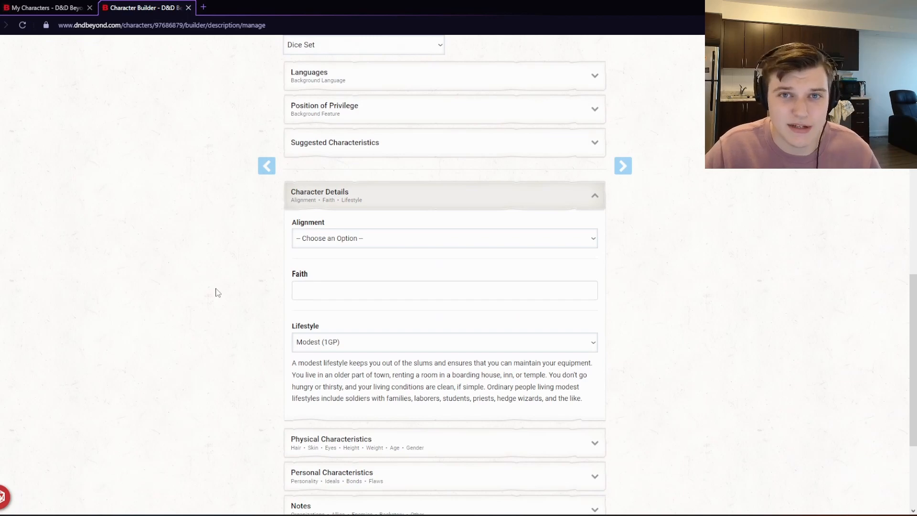
pyautogui.click(340, 242)
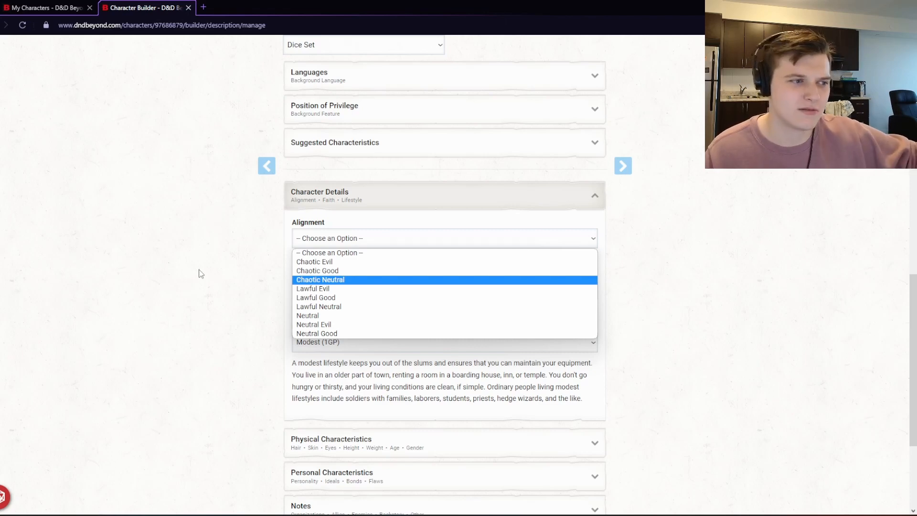
pyautogui.click(199, 274)
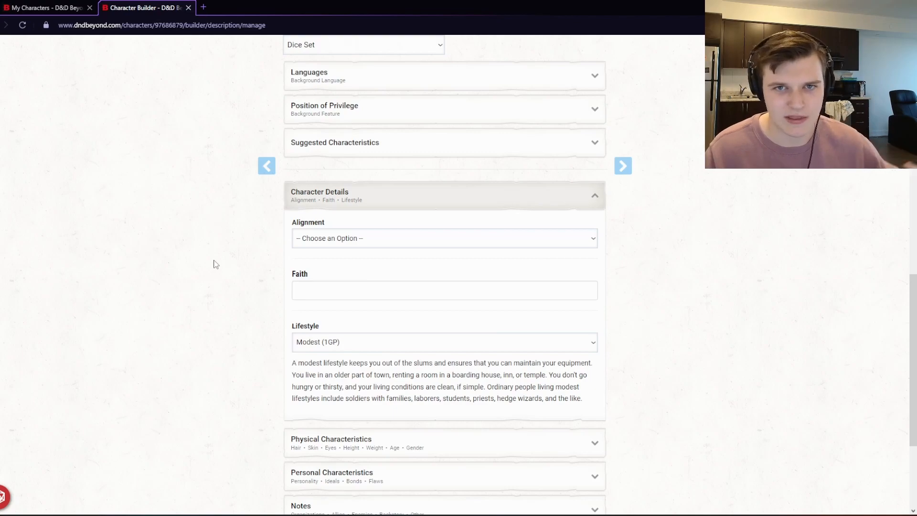
# - Go to the Equipment stage of the builder and choose equipment rather than gold as the starting option
pyautogui.scroll(15, 214, 264)
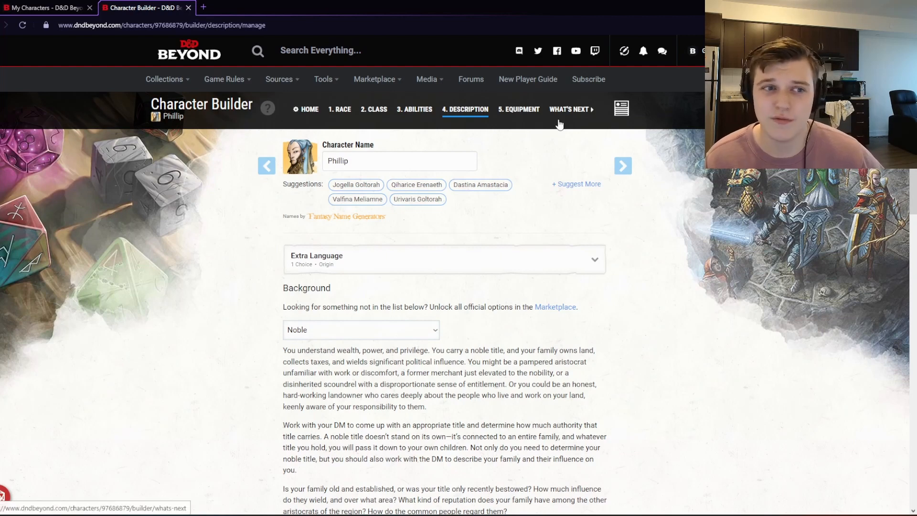
pyautogui.click(524, 116)
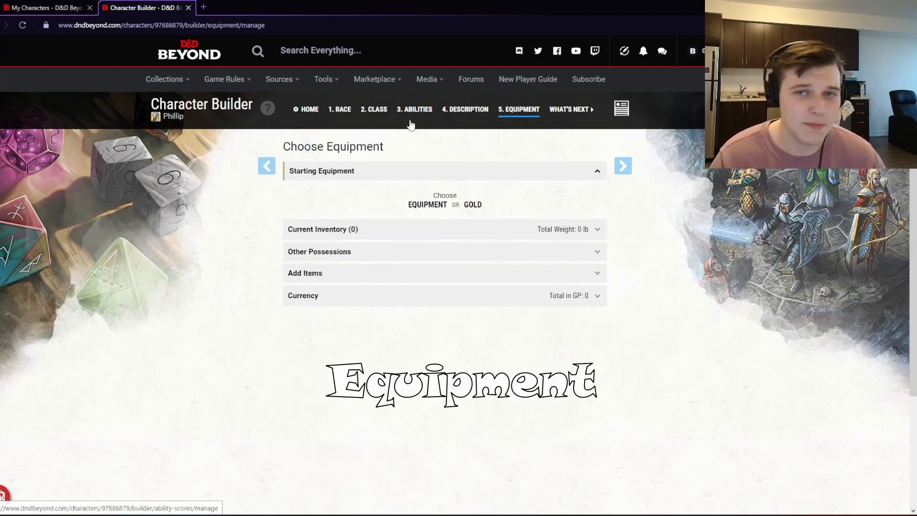
pyautogui.click(421, 205)
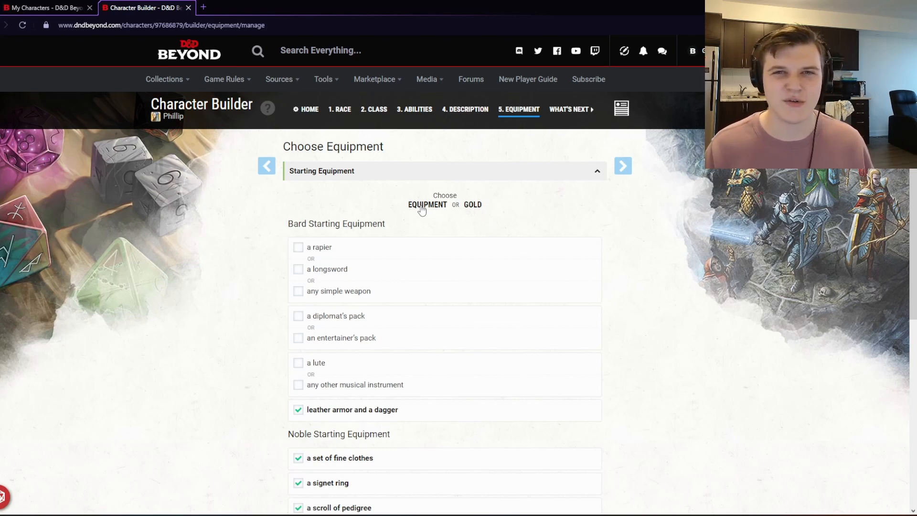
# - Select a rapier, a diplomat's pack and a lute as Bard starting equipment and add the starting equipment to the inventory
pyautogui.scroll(-1, 425, 220)
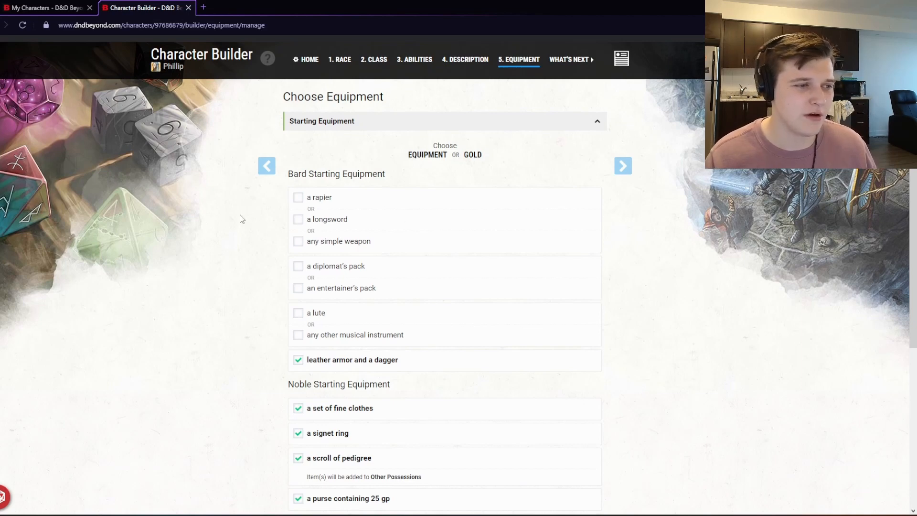
pyautogui.click(327, 198)
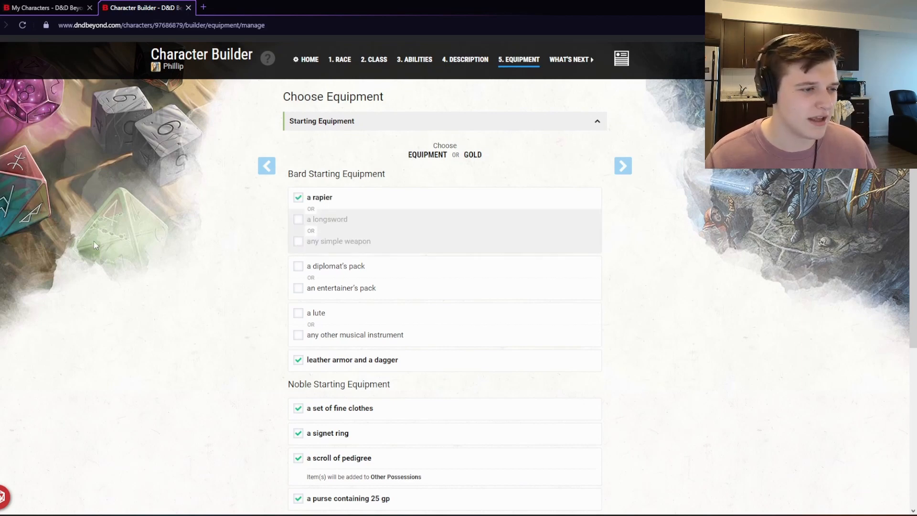
pyautogui.click(393, 271)
pyautogui.scroll(-2, 196, 267)
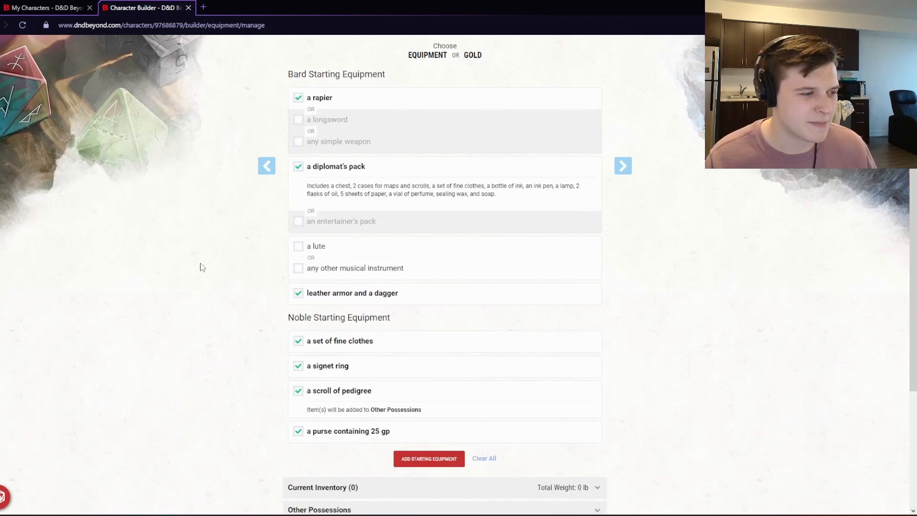
pyautogui.click(341, 247)
pyautogui.scroll(-1, 173, 334)
pyautogui.scroll(-2, 200, 341)
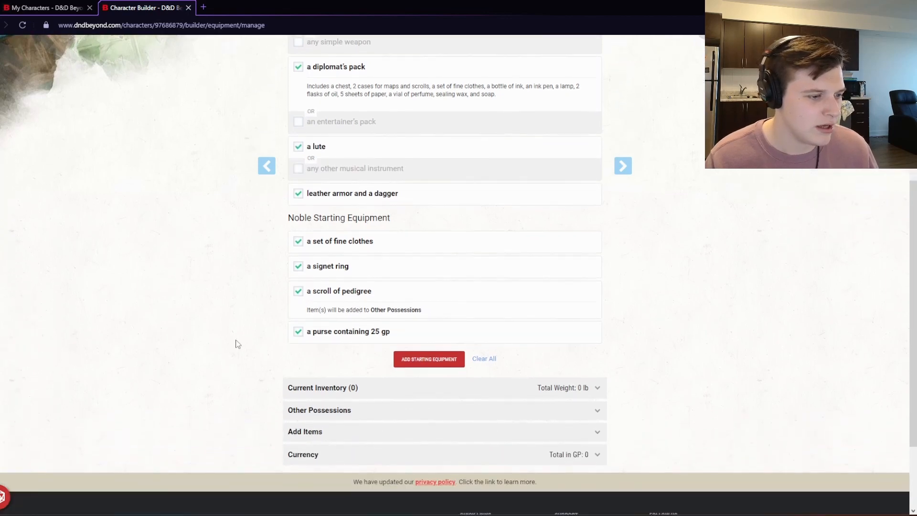
pyautogui.click(402, 361)
# - In the current inventory, put the chest in use, wield the dagger and rapier, and wear the leather armor
pyautogui.scroll(-3, 334, 335)
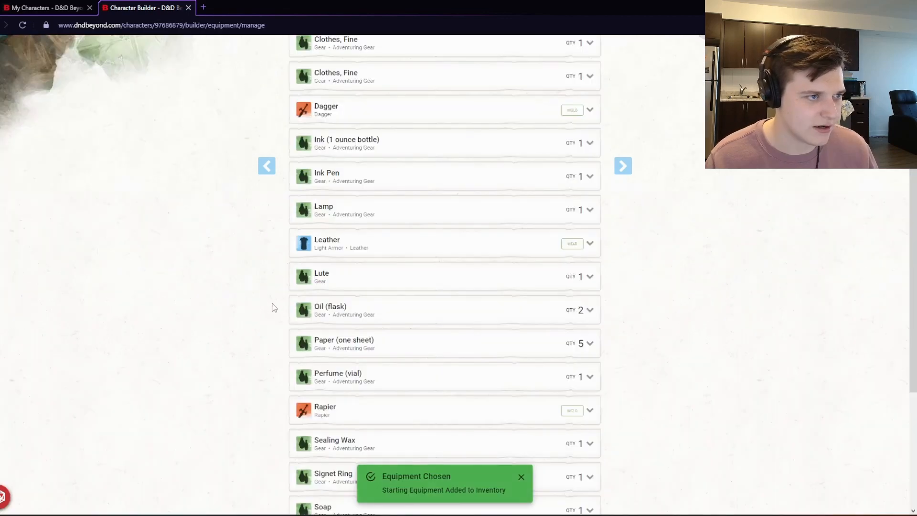
pyautogui.scroll(4, 238, 308)
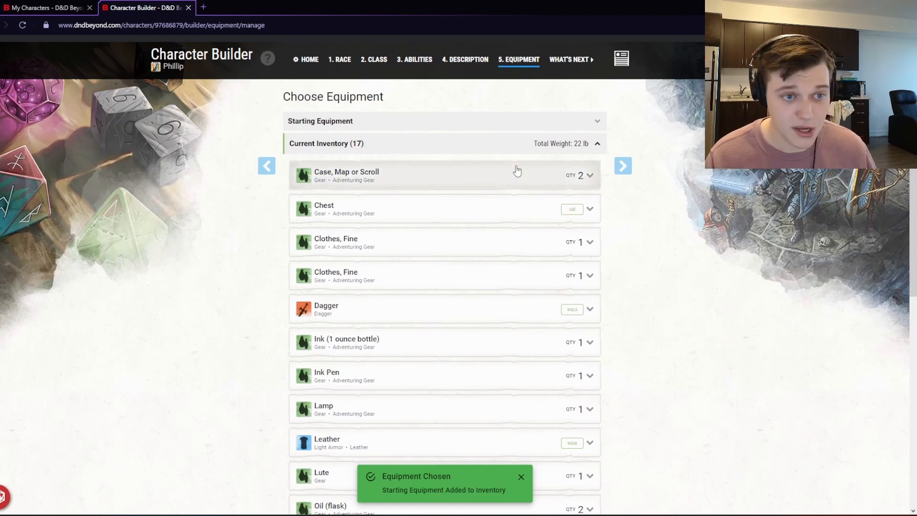
pyautogui.click(497, 151)
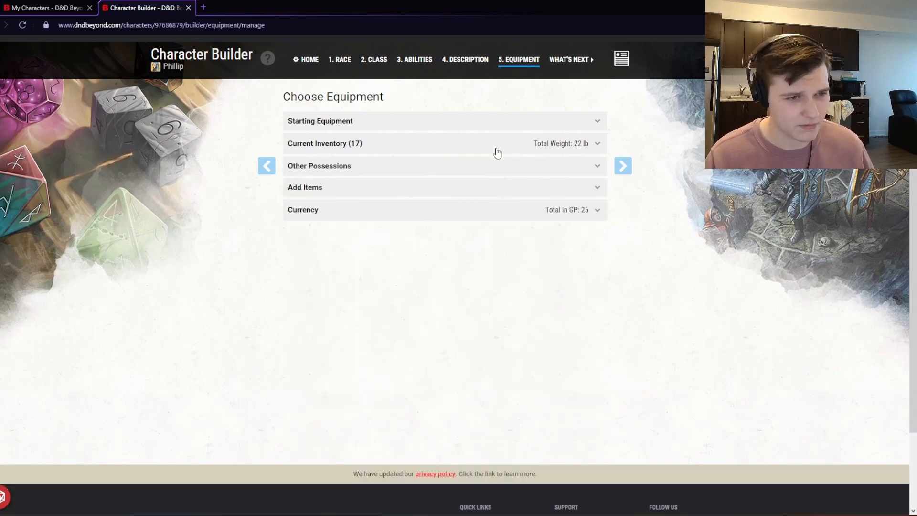
pyautogui.click(495, 152)
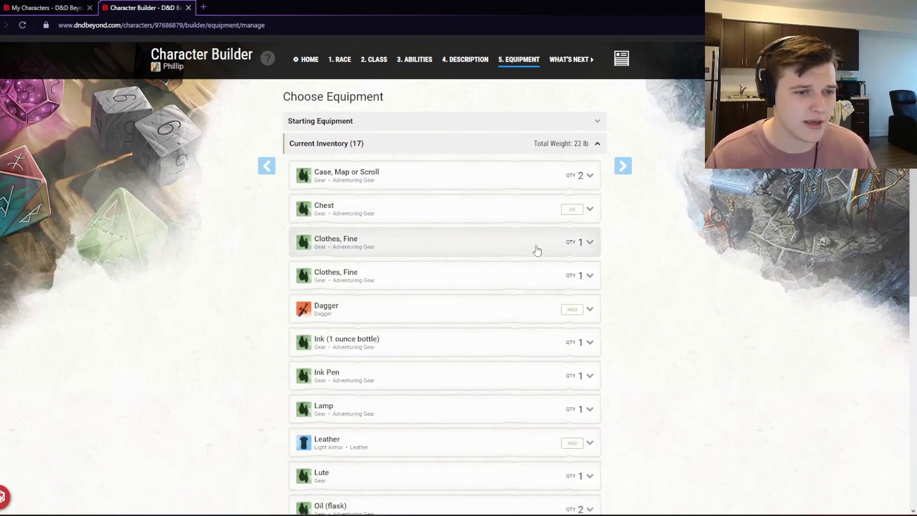
pyautogui.click(572, 209)
pyautogui.click(571, 311)
pyautogui.scroll(-3, 571, 325)
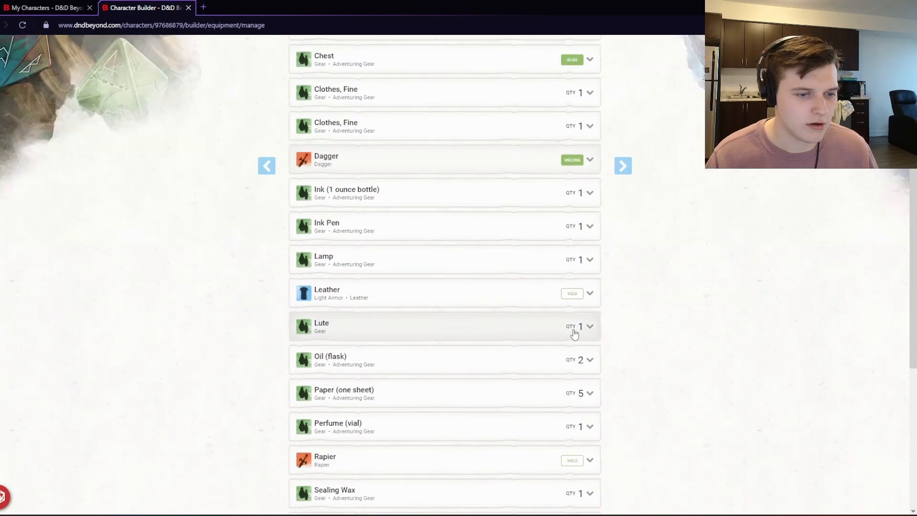
pyautogui.click(571, 294)
pyautogui.scroll(-5, 559, 316)
pyautogui.click(570, 213)
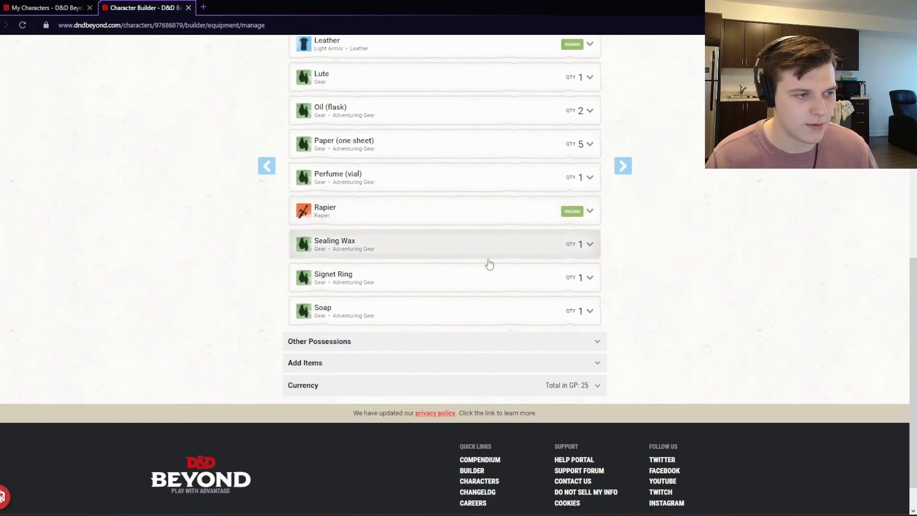
# - Review the character's other possessions and currency, and collapse the Currency section
pyautogui.click(453, 345)
pyautogui.scroll(-1, 448, 350)
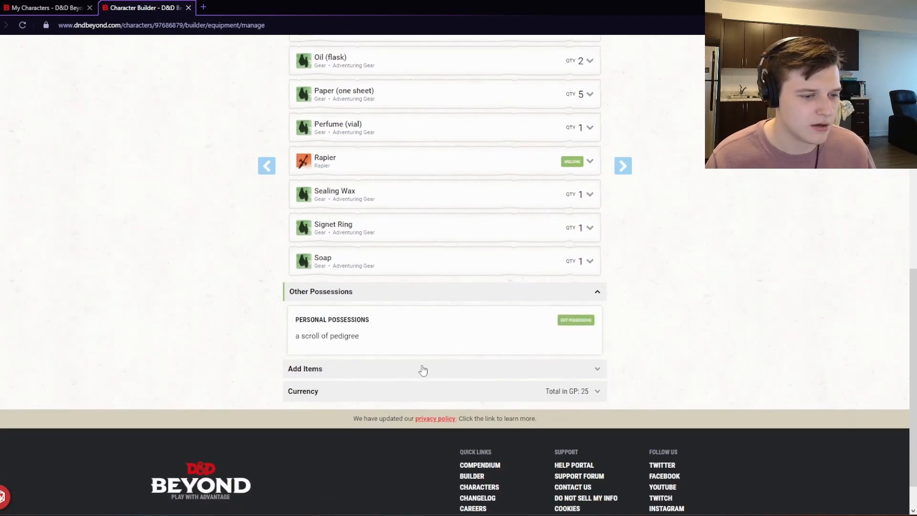
pyautogui.click(425, 392)
pyautogui.scroll(-1, 461, 400)
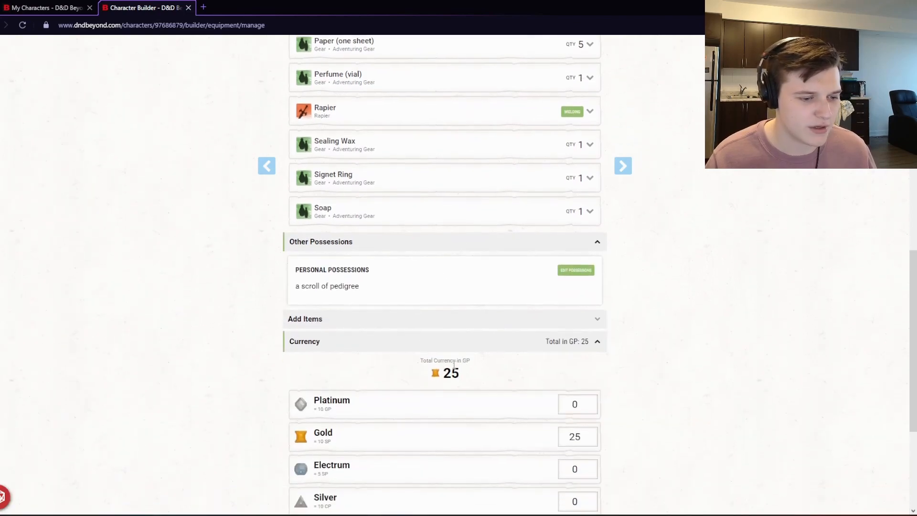
pyautogui.click(444, 344)
pyautogui.scroll(8, 463, 359)
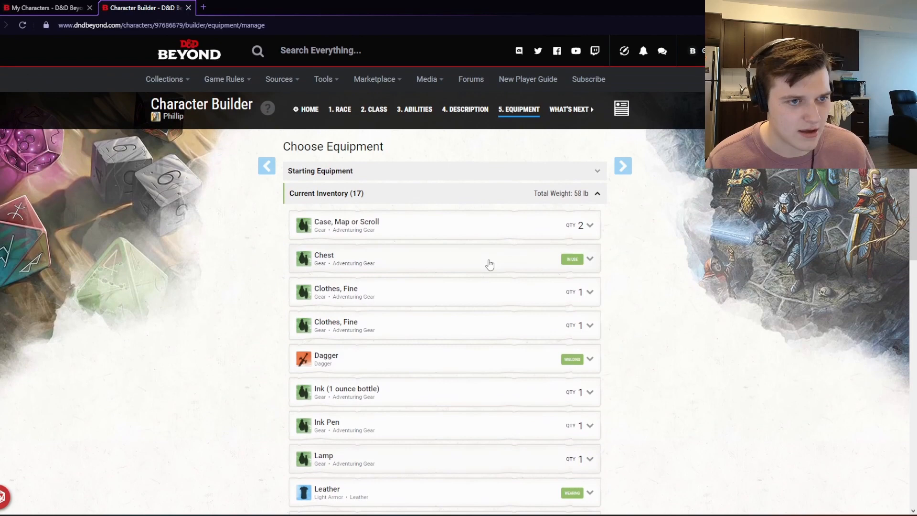
# - Collapse the current inventory and go to the What's Next page with the character sheet option
pyautogui.click(489, 200)
pyautogui.click(570, 120)
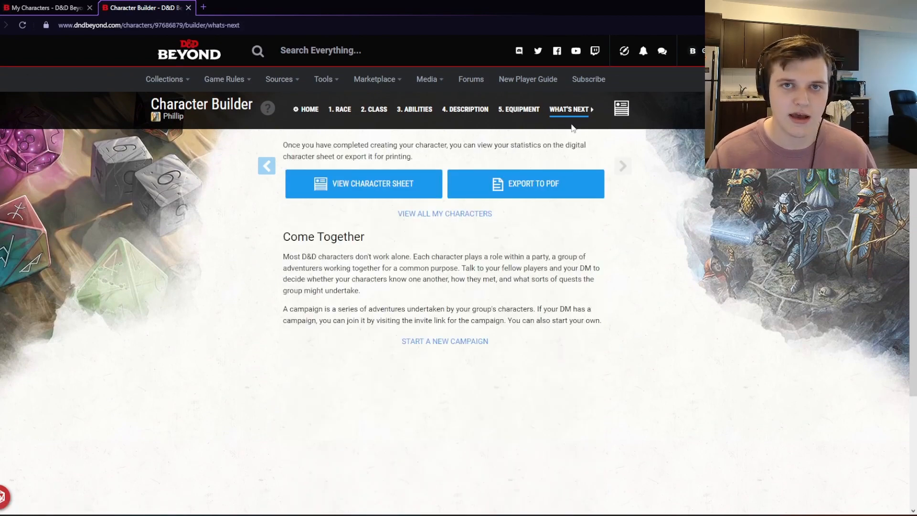
pyautogui.click(405, 185)
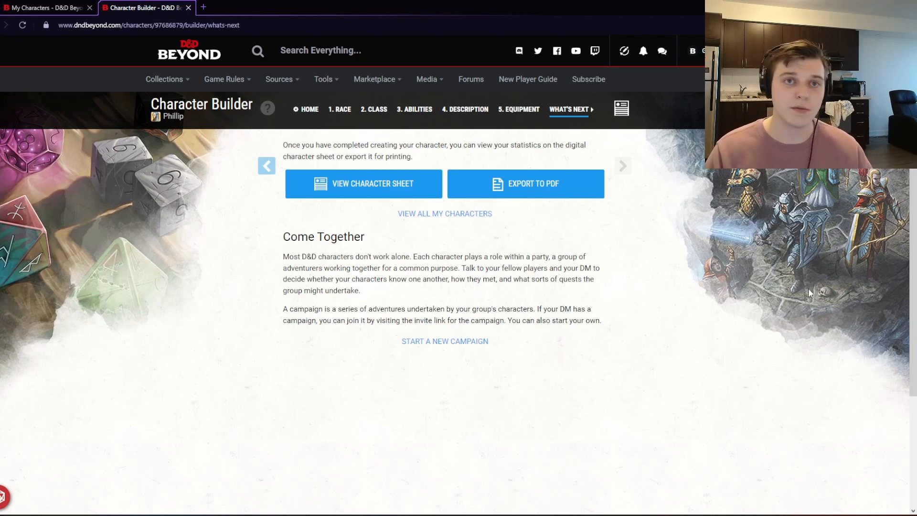
# - Return to the class settings, set the Bard's level to 2 and read the Jack of All Trades feature
pyautogui.click(377, 110)
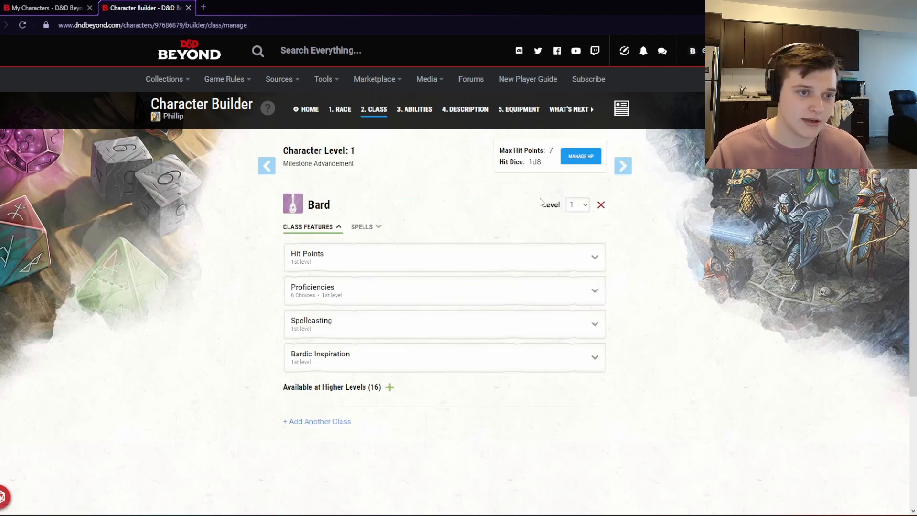
pyautogui.click(584, 209)
pyautogui.click(573, 226)
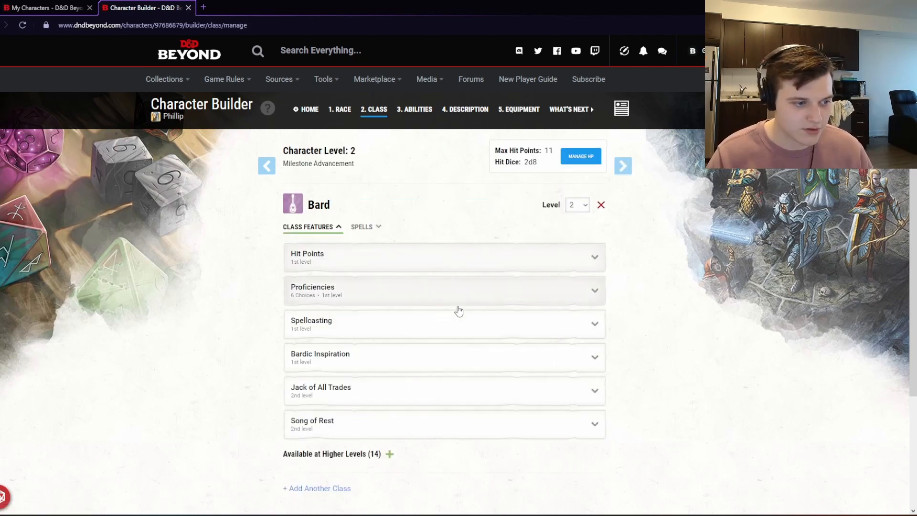
pyautogui.click(455, 395)
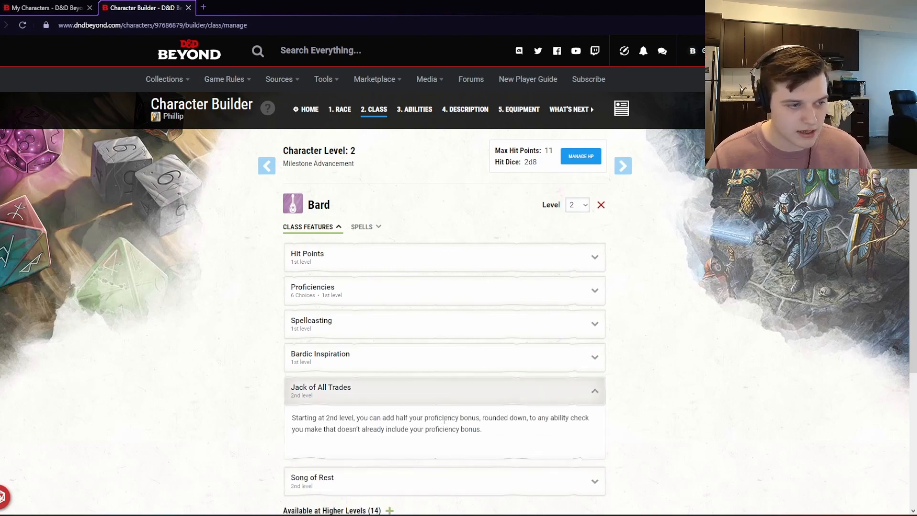
# - Open the Bard's list of spells to add and filter it to 1st-level spells
pyautogui.click(369, 231)
pyautogui.scroll(-5, 378, 296)
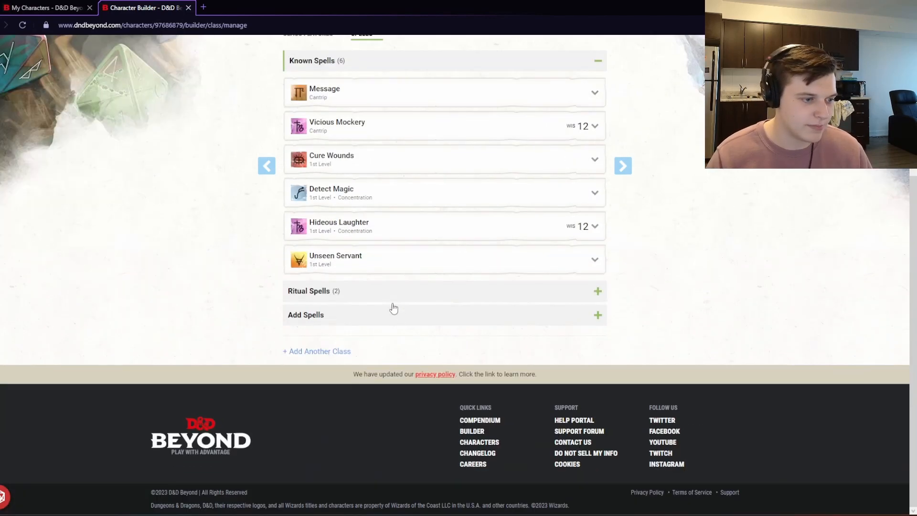
pyautogui.click(365, 313)
pyautogui.click(320, 180)
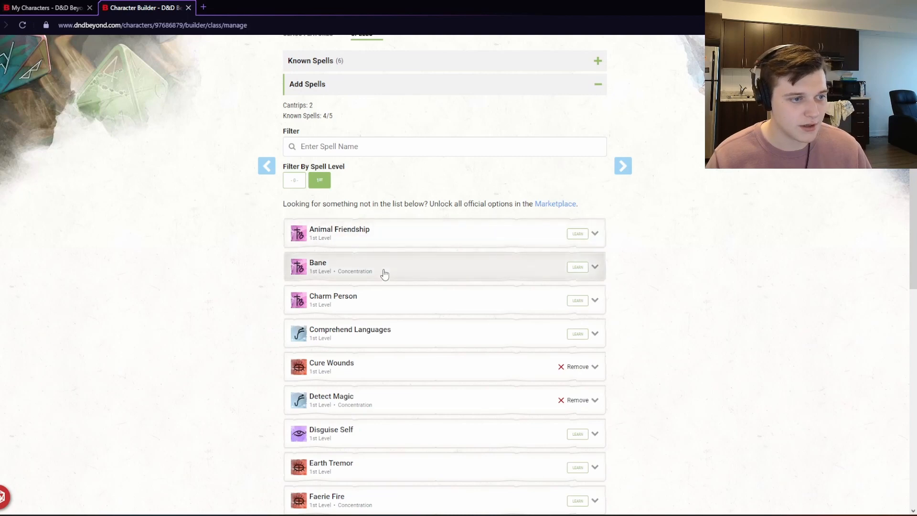
# - Look at the details of the 1st-level spells Bane, Animal Friendship and Charm Person and collapse them again
pyautogui.click(383, 267)
pyautogui.click(404, 235)
pyautogui.click(423, 264)
pyautogui.click(405, 303)
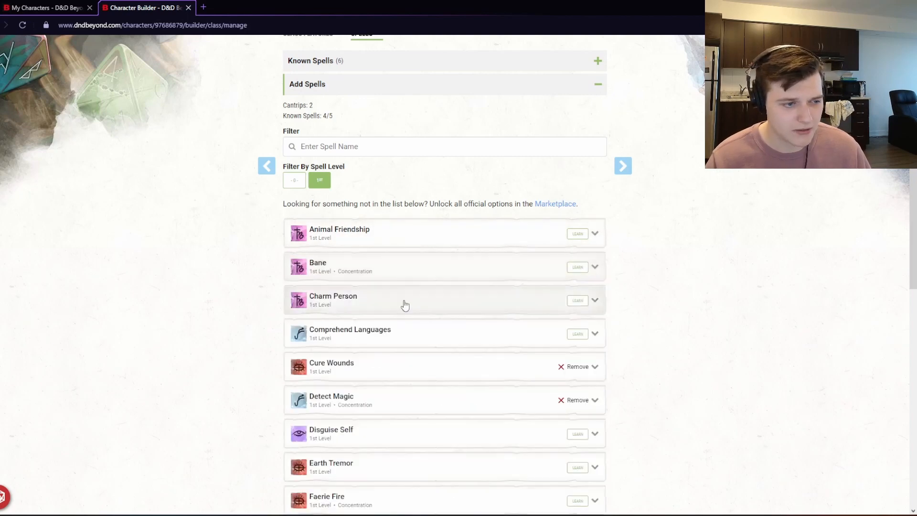
pyautogui.click(406, 303)
# - Learn the Healing Word spell for the Bard and collapse the list of spells to add
pyautogui.scroll(-5, 421, 307)
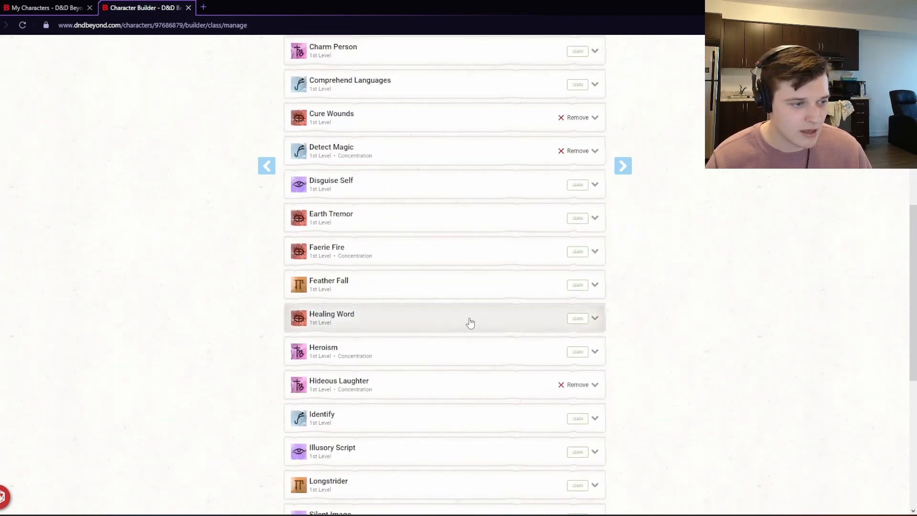
pyautogui.click(575, 319)
pyautogui.scroll(6, 434, 310)
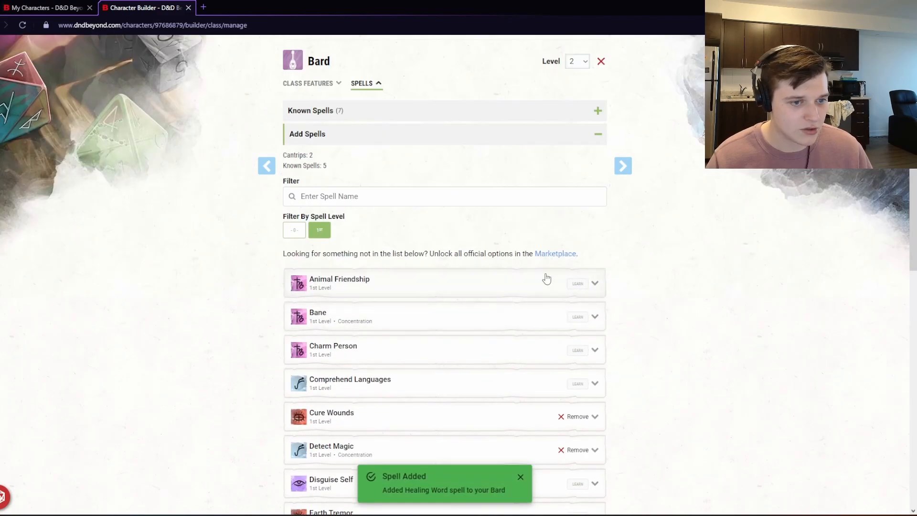
pyautogui.click(352, 137)
# - Set the Bard's class level to 3
pyautogui.scroll(3, 377, 151)
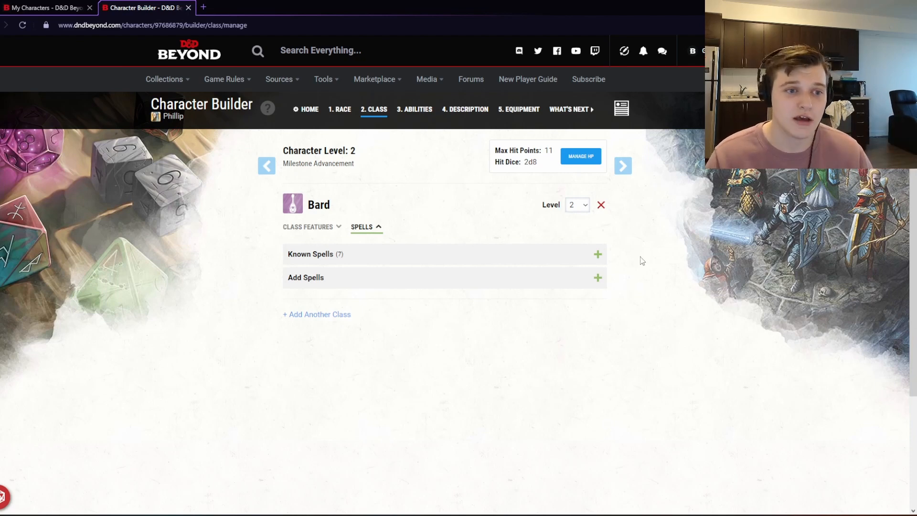
pyautogui.click(580, 209)
pyautogui.click(578, 237)
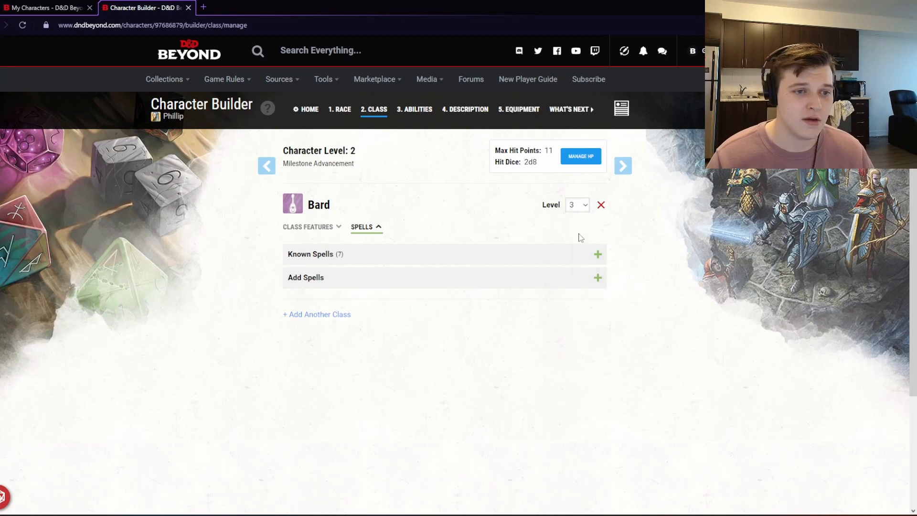
# - In the class features, choose College of Lore as the Bard College subclass
pyautogui.click(303, 229)
pyautogui.scroll(-2, 380, 339)
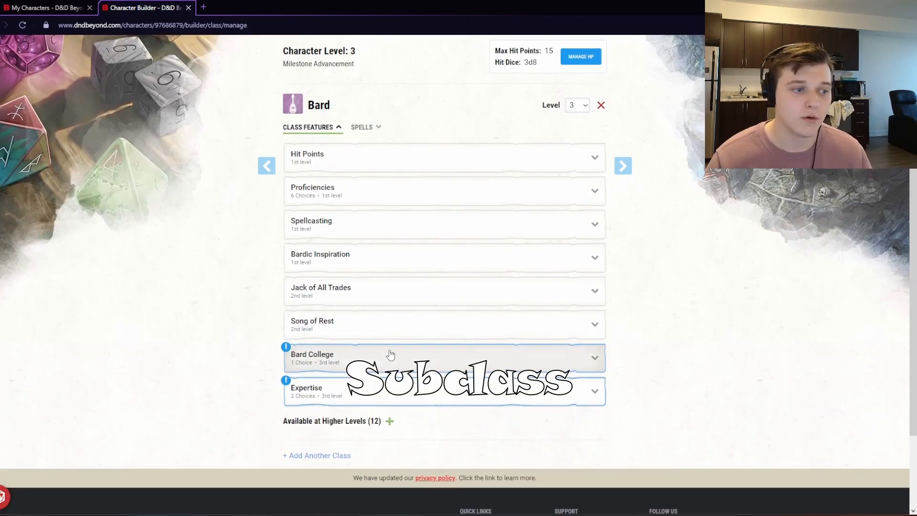
pyautogui.click(390, 354)
pyautogui.scroll(-2, 392, 351)
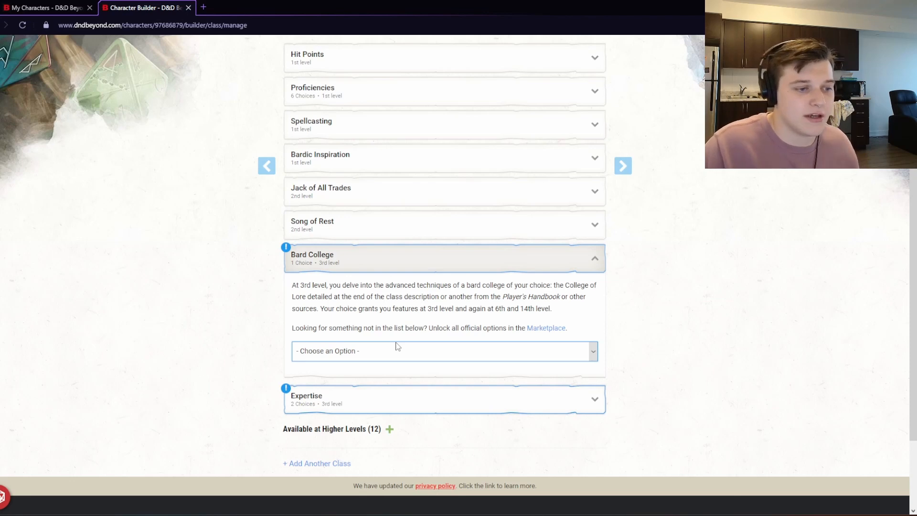
pyautogui.click(396, 352)
pyautogui.click(394, 374)
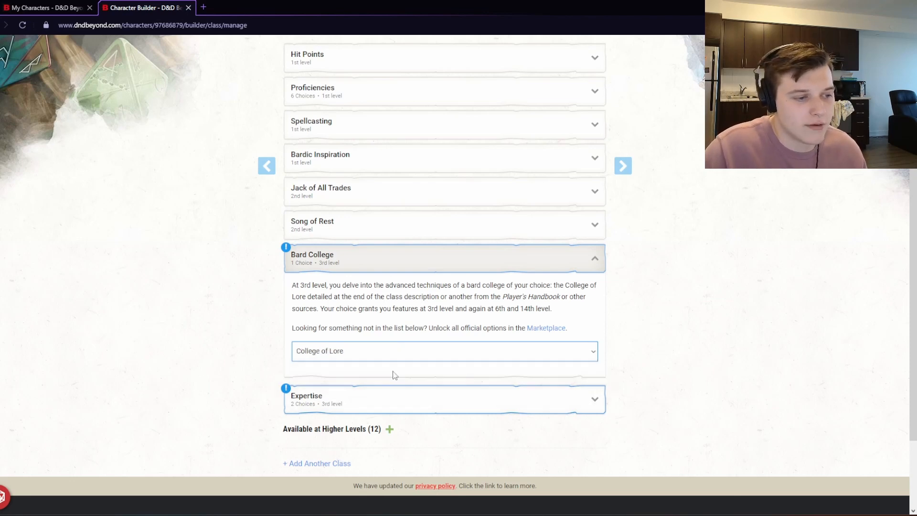
# - Keep College of Lore as the Bard College and choose Deception and Perception as the two Expertise skills
pyautogui.click(383, 349)
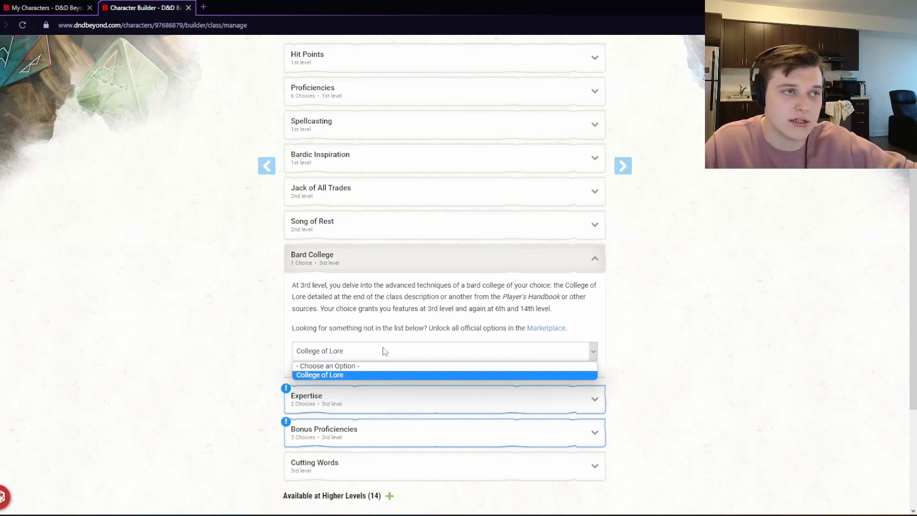
pyautogui.click(375, 373)
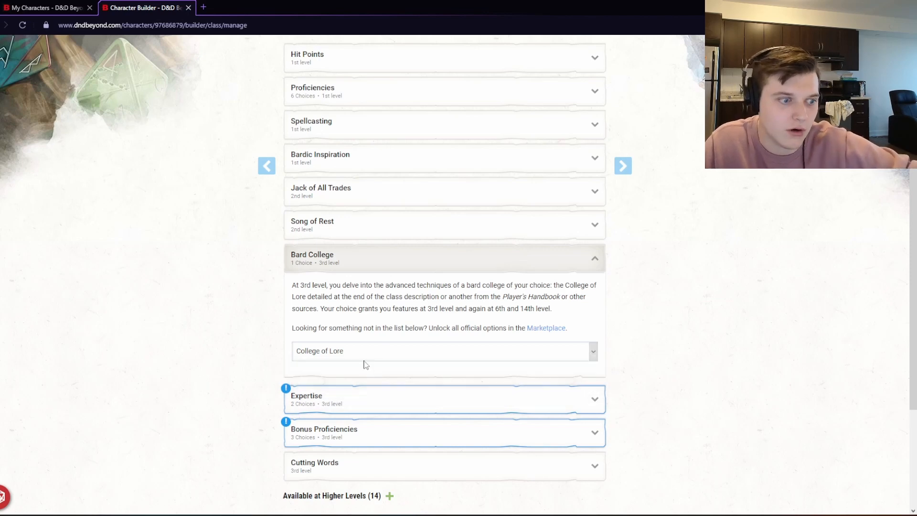
pyautogui.click(378, 400)
pyautogui.click(359, 366)
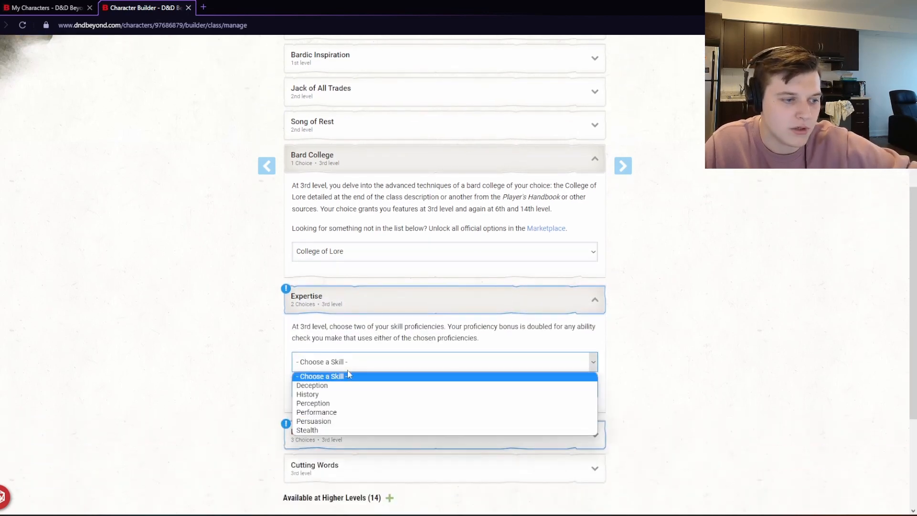
pyautogui.click(356, 386)
pyautogui.click(356, 387)
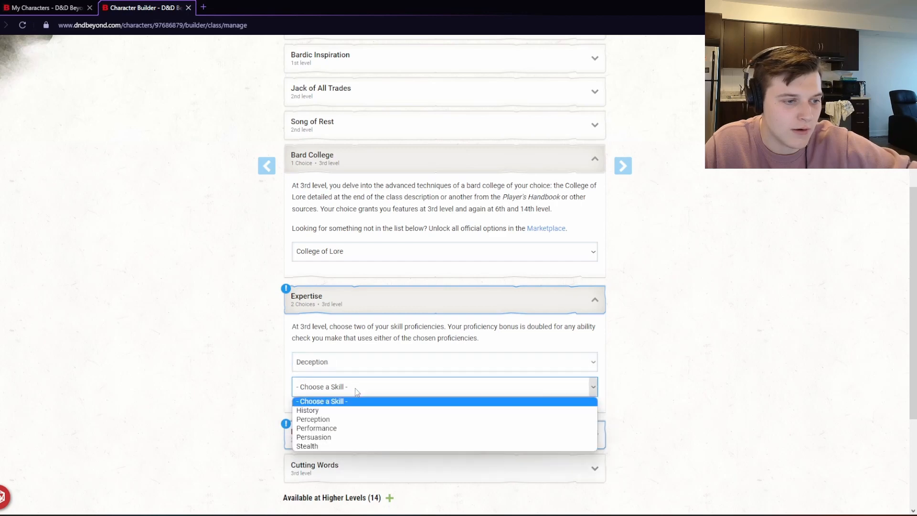
pyautogui.click(355, 428)
# - Choose Medicine, Insight and History as the College of Lore bonus proficiencies, and look over the Cutting Words feature
pyautogui.click(352, 431)
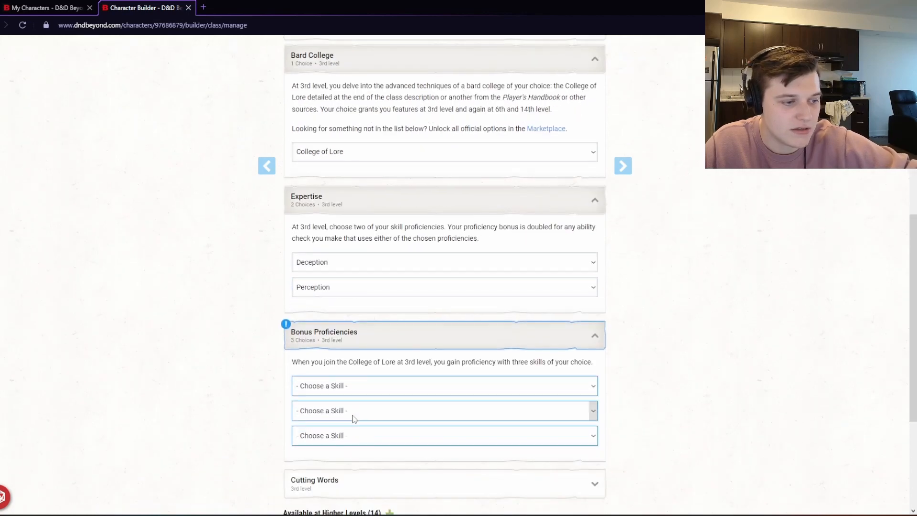
pyautogui.click(346, 388)
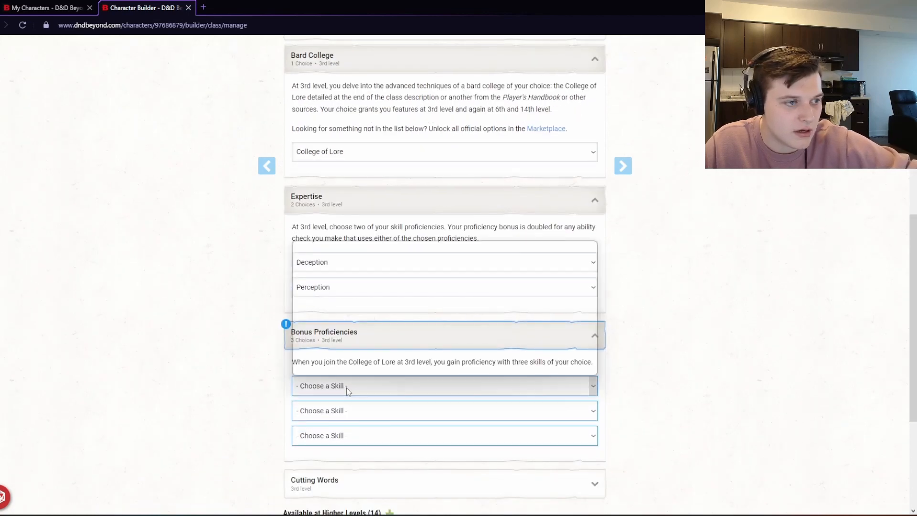
pyautogui.click(353, 324)
pyautogui.click(379, 408)
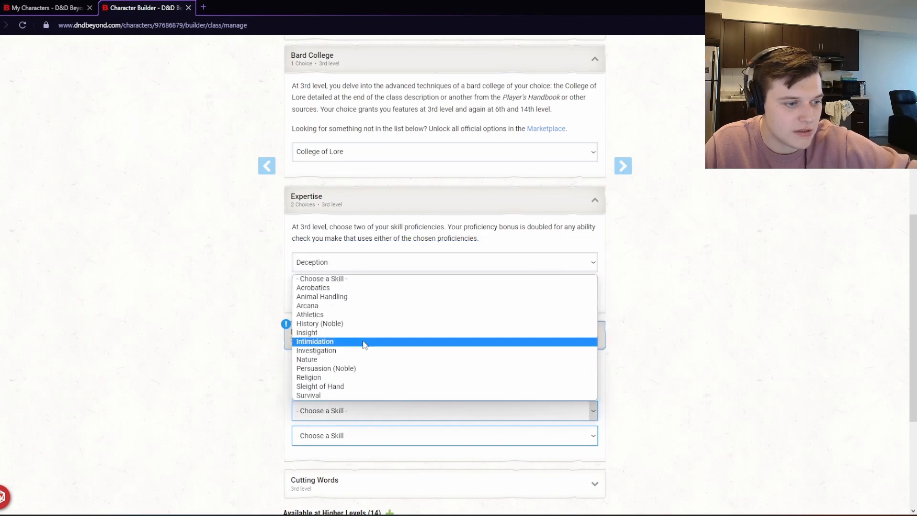
pyautogui.click(364, 341)
pyautogui.click(377, 431)
pyautogui.click(374, 357)
pyautogui.scroll(-2, 384, 389)
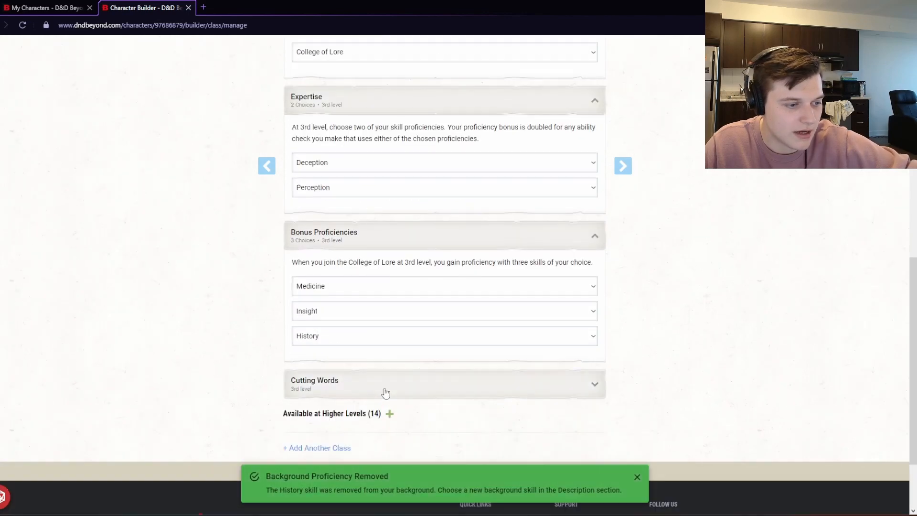
pyautogui.click(379, 386)
pyautogui.scroll(-2, 404, 399)
# - Filter the Bard's available spells to 2nd level, learn Blindness/Deafness and collapse the spells section
pyautogui.scroll(5, 430, 392)
pyautogui.scroll(10, 382, 296)
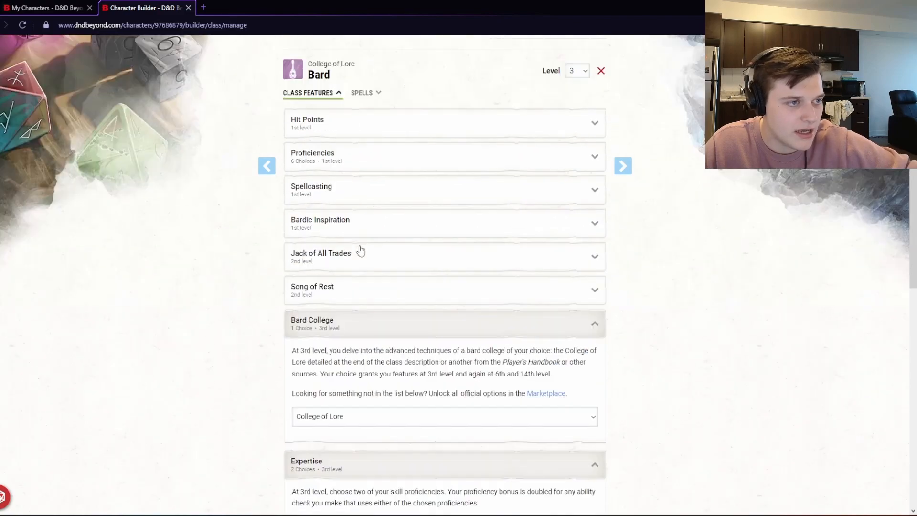
pyautogui.click(362, 177)
pyautogui.scroll(-5, 377, 334)
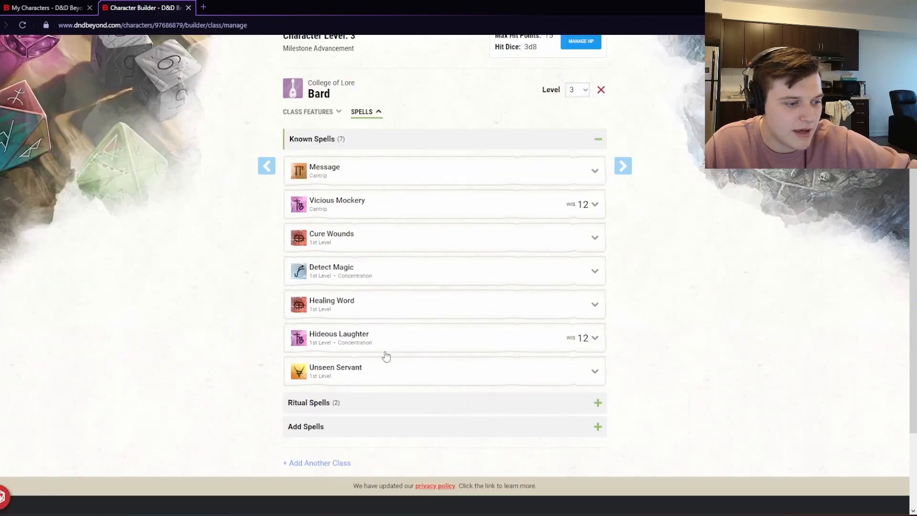
pyautogui.click(355, 313)
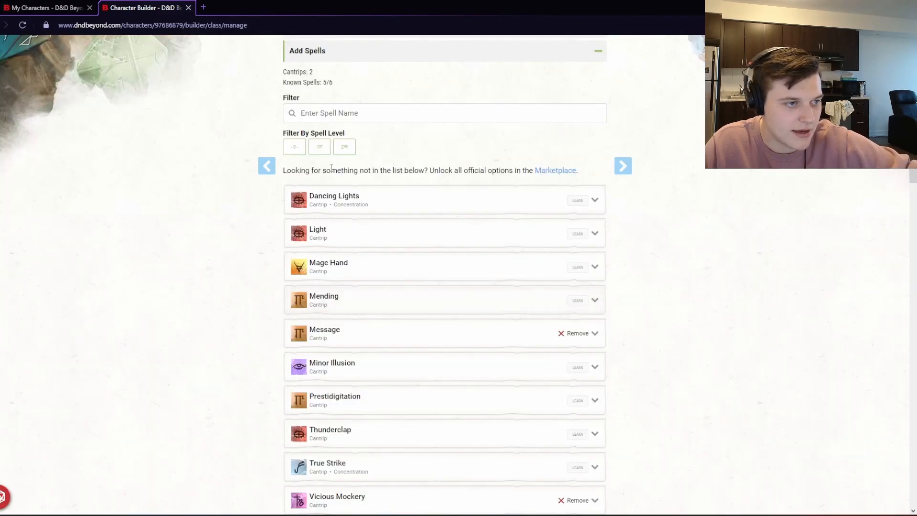
pyautogui.click(343, 148)
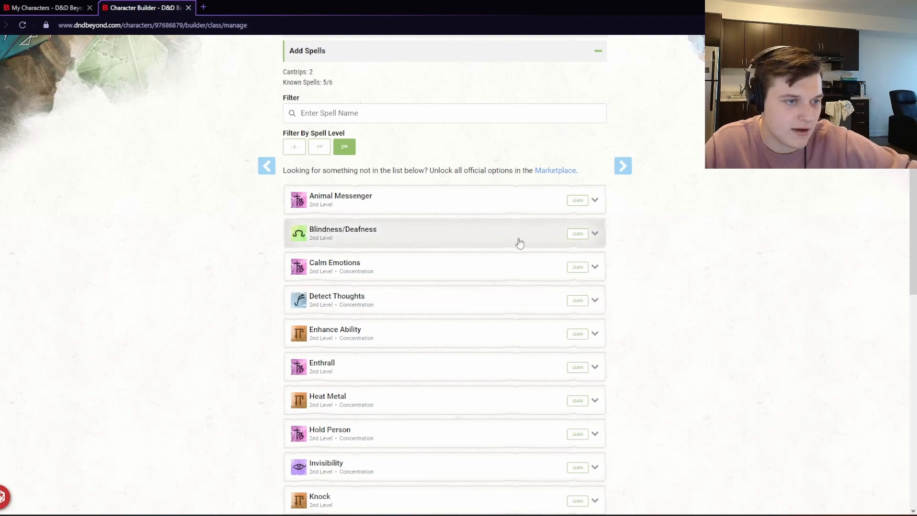
pyautogui.click(577, 233)
pyautogui.scroll(3, 411, 331)
pyautogui.scroll(2, 410, 331)
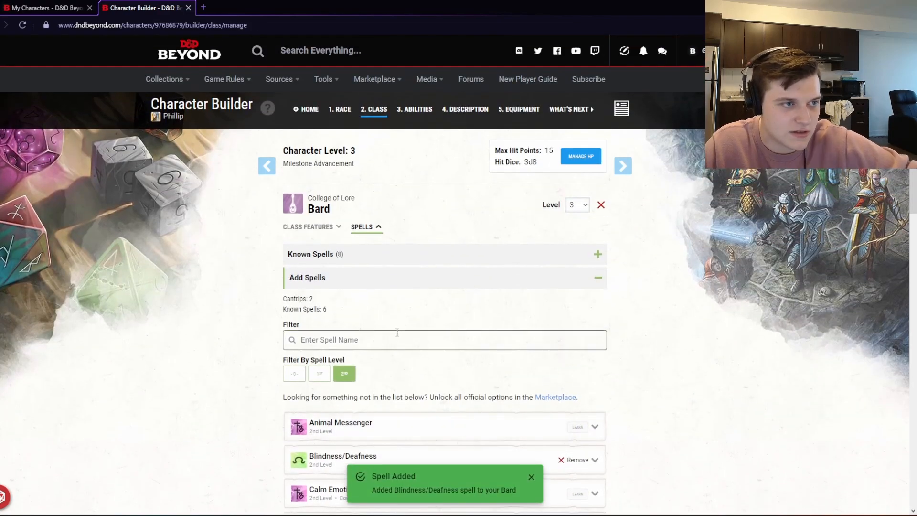
pyautogui.click(376, 228)
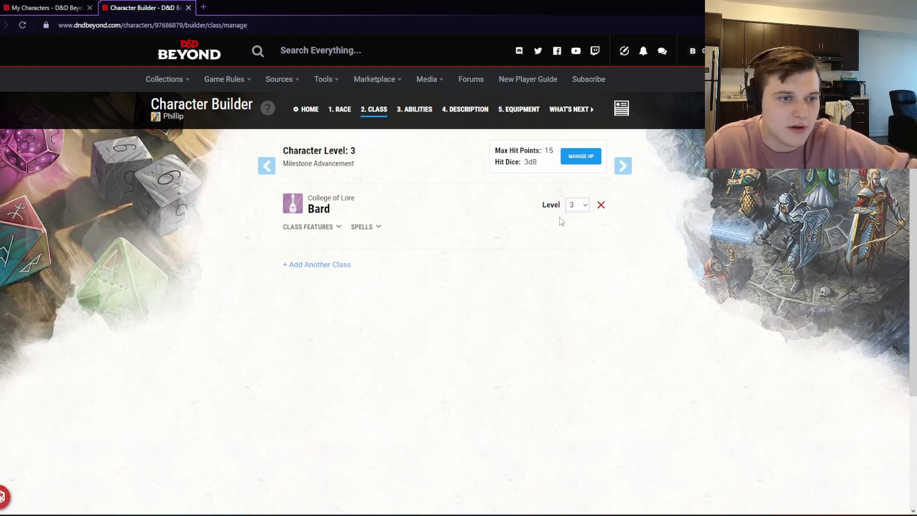
# - Set the Bard's class level to 4 and expand the 4th-level Ability Score Improvement class feature
pyautogui.click(575, 205)
pyautogui.click(577, 246)
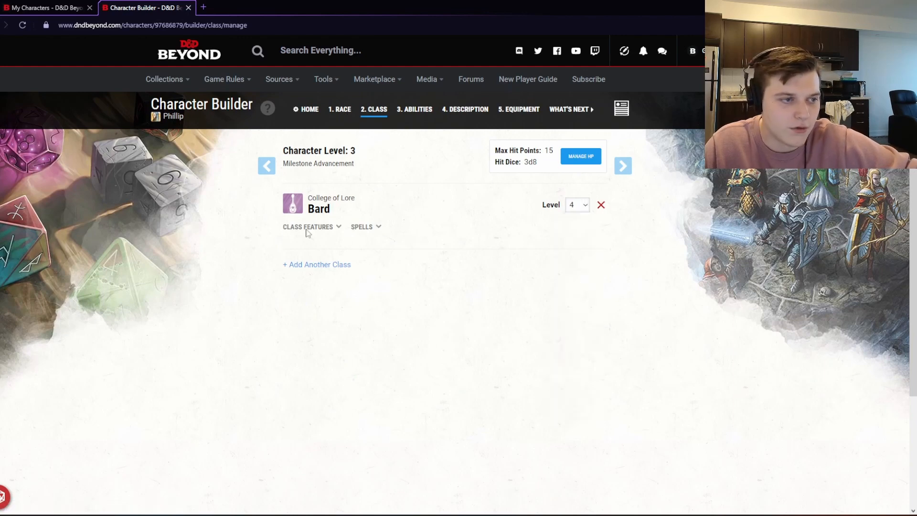
pyautogui.click(309, 227)
pyautogui.scroll(-5, 405, 334)
pyautogui.click(405, 355)
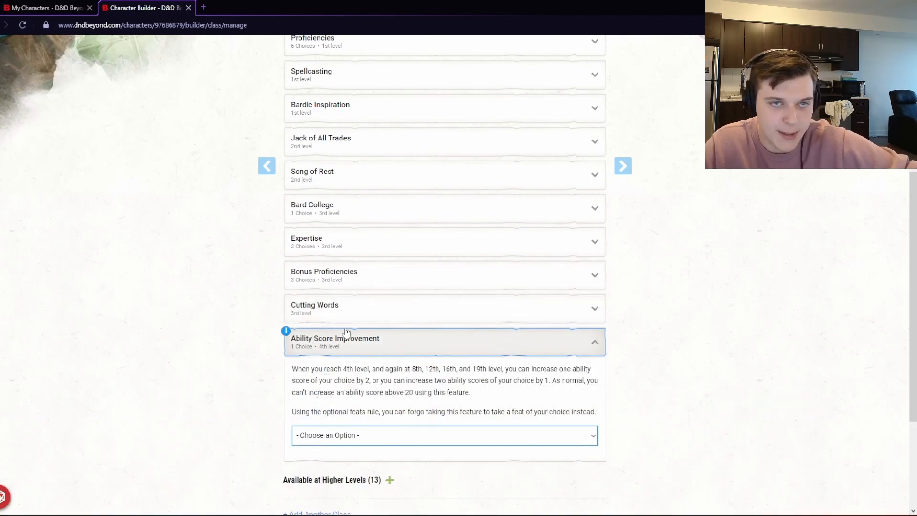
# - Pick the Ability Score Improvement option for the 4th-level feature and assign its two increases to Constitution and Charisma
pyautogui.click(388, 437)
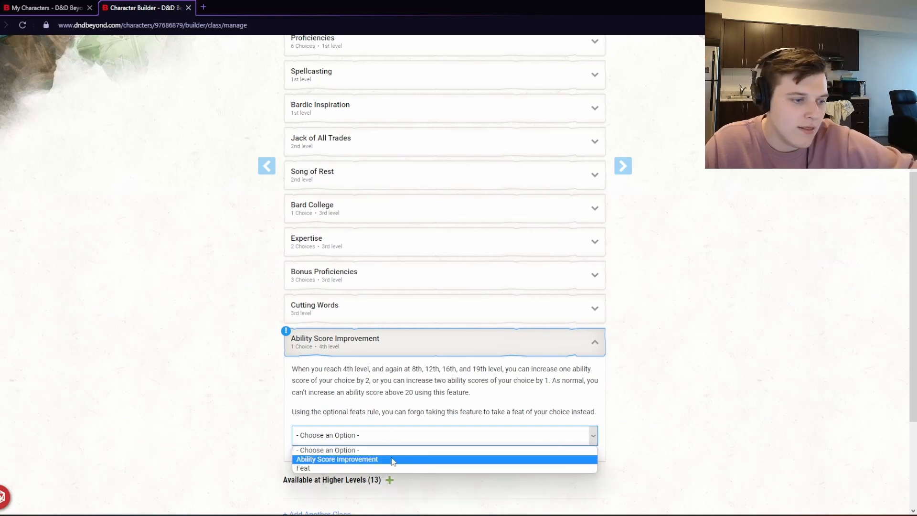
pyautogui.click(389, 459)
pyautogui.scroll(-2, 385, 460)
pyautogui.click(375, 371)
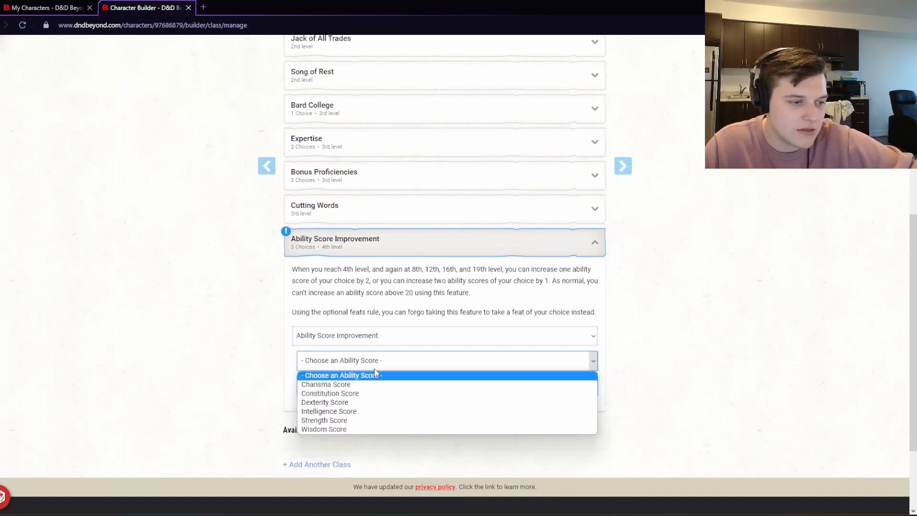
pyautogui.click(376, 394)
pyautogui.click(375, 385)
pyautogui.click(374, 418)
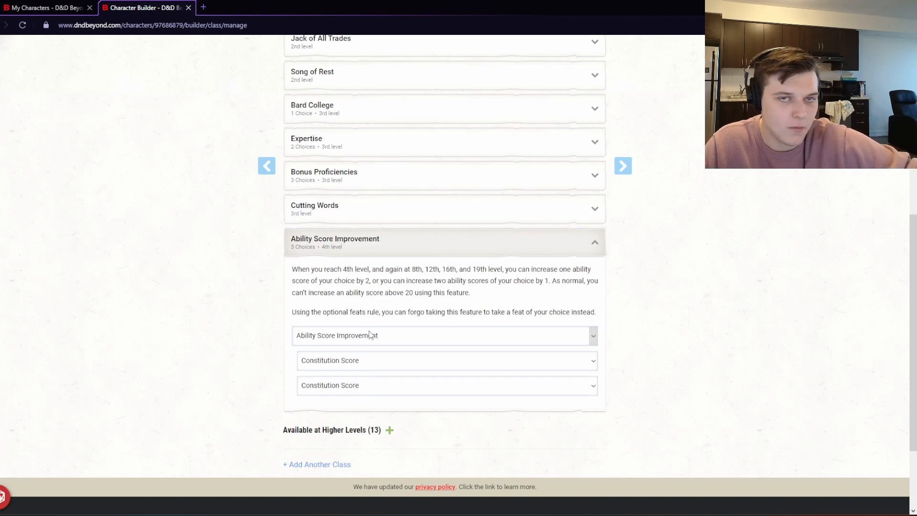
pyautogui.click(375, 385)
pyautogui.click(371, 409)
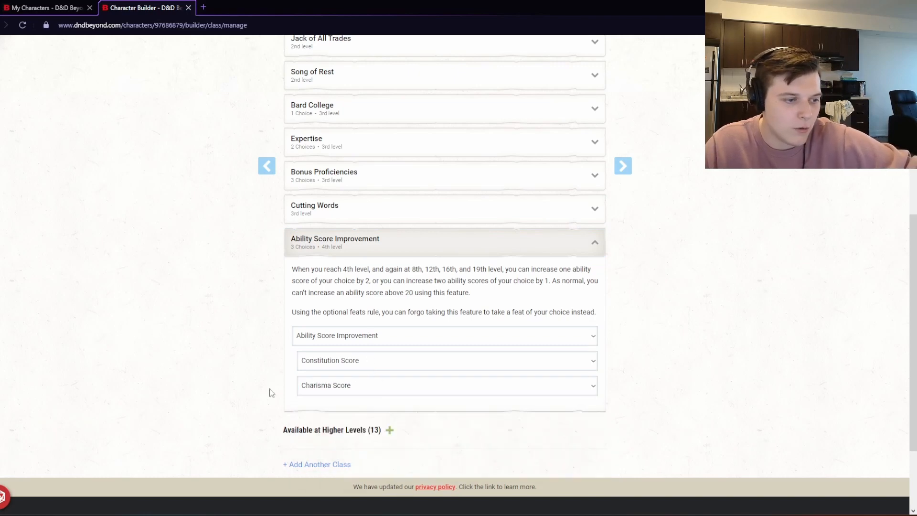
# - Switch the 4th-level Ability Score Improvement choice to Feat and look at the feats on offer without picking one
pyautogui.click(359, 336)
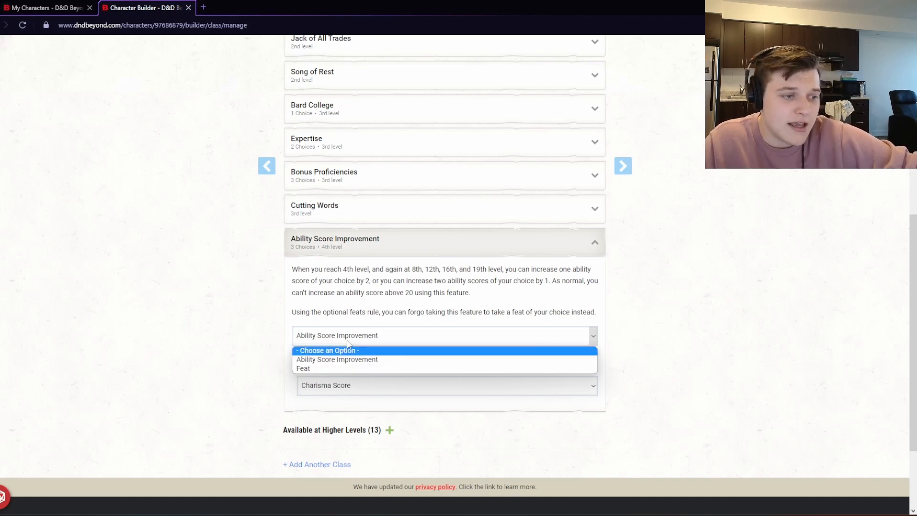
pyautogui.click(352, 368)
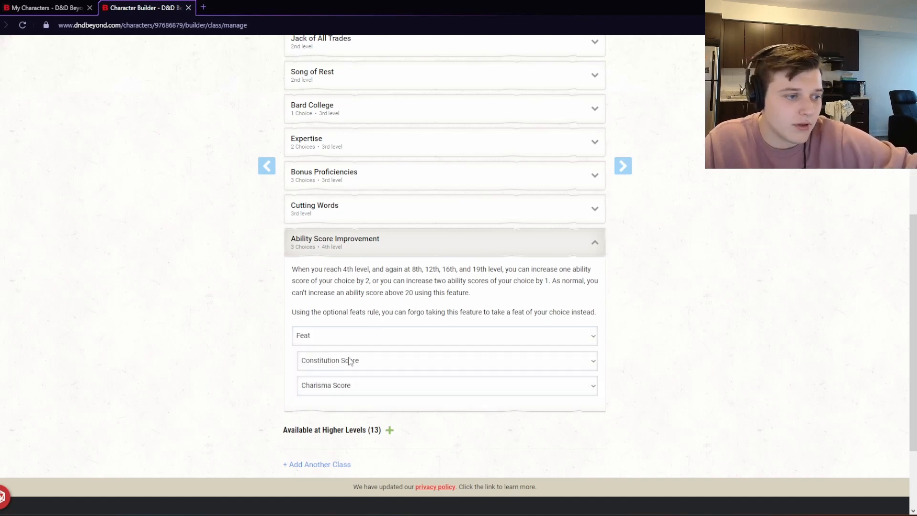
pyautogui.click(351, 362)
pyautogui.click(354, 375)
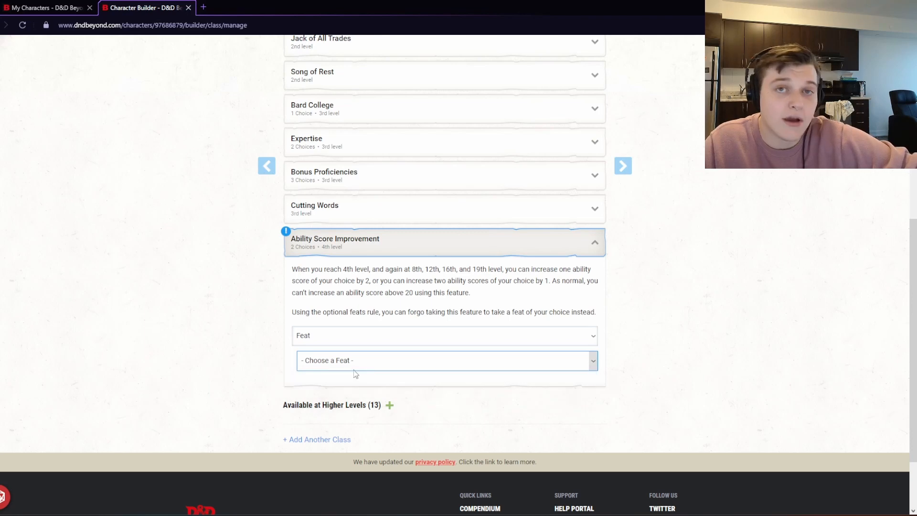